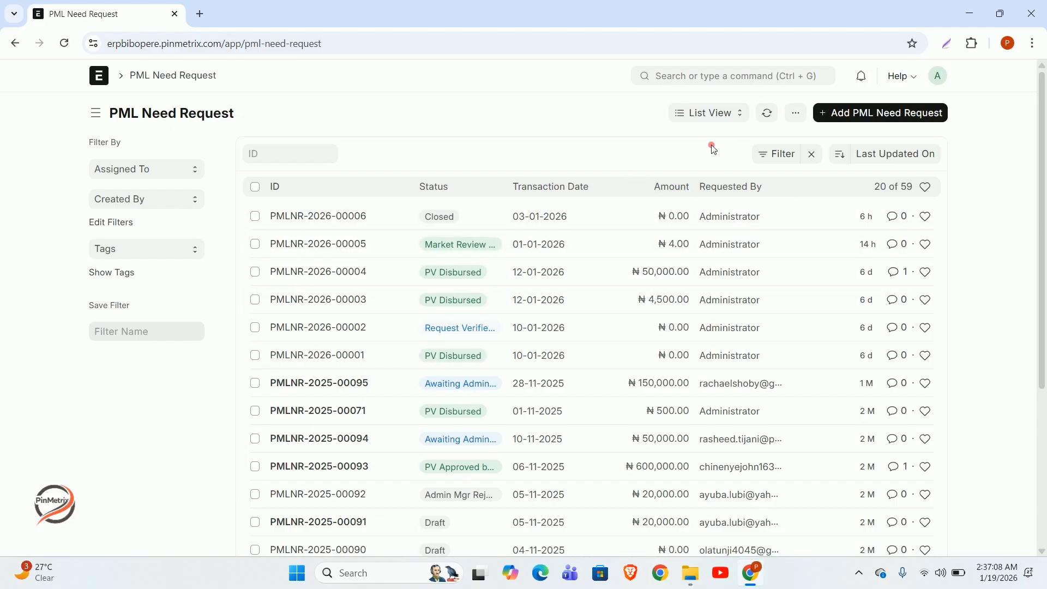
Step: Start a new PML Need Request
{"action": "left_click", "coordinate": [853, 114]}
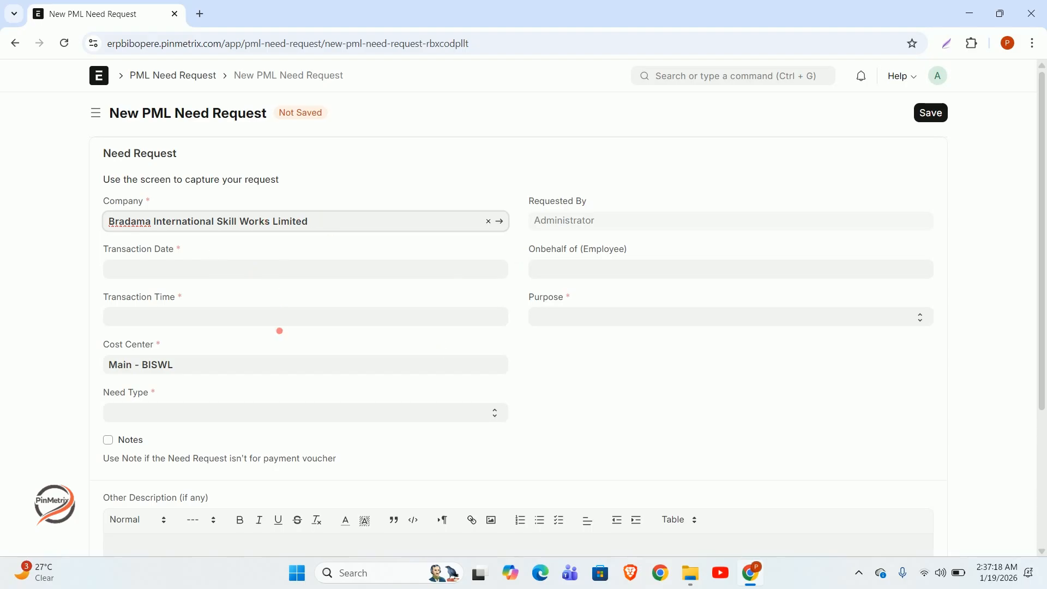
{"action": "scroll", "coordinate": [267, 354], "scroll_direction": "down", "scroll_amount": 1}
{"action": "scroll", "coordinate": [269, 355], "scroll_direction": "down", "scroll_amount": 1}
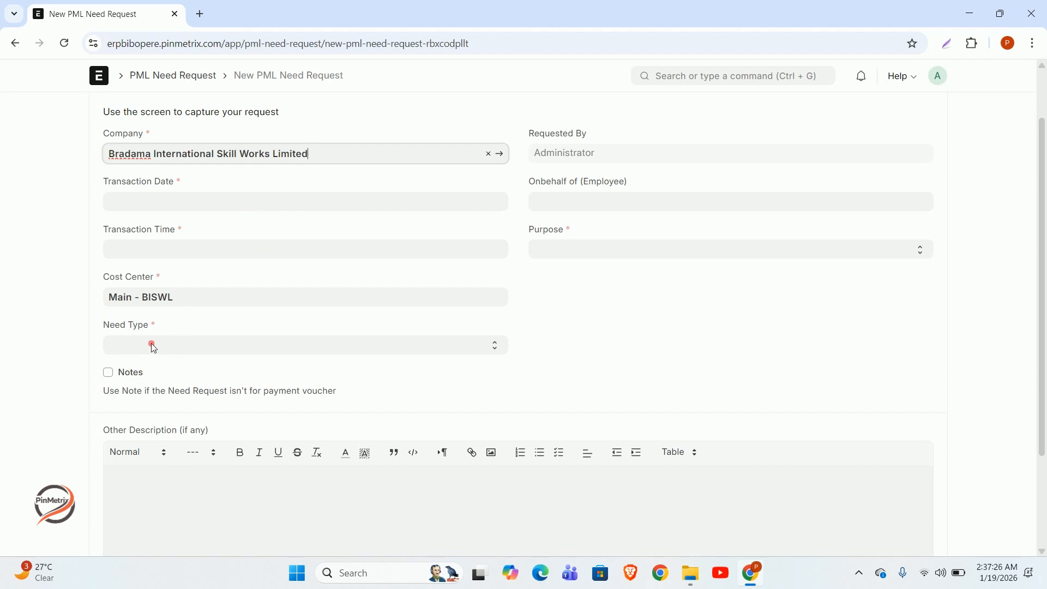
Step: Set the need type to Payment Voucher, and clear the need type again
{"action": "left_click", "coordinate": [128, 344]}
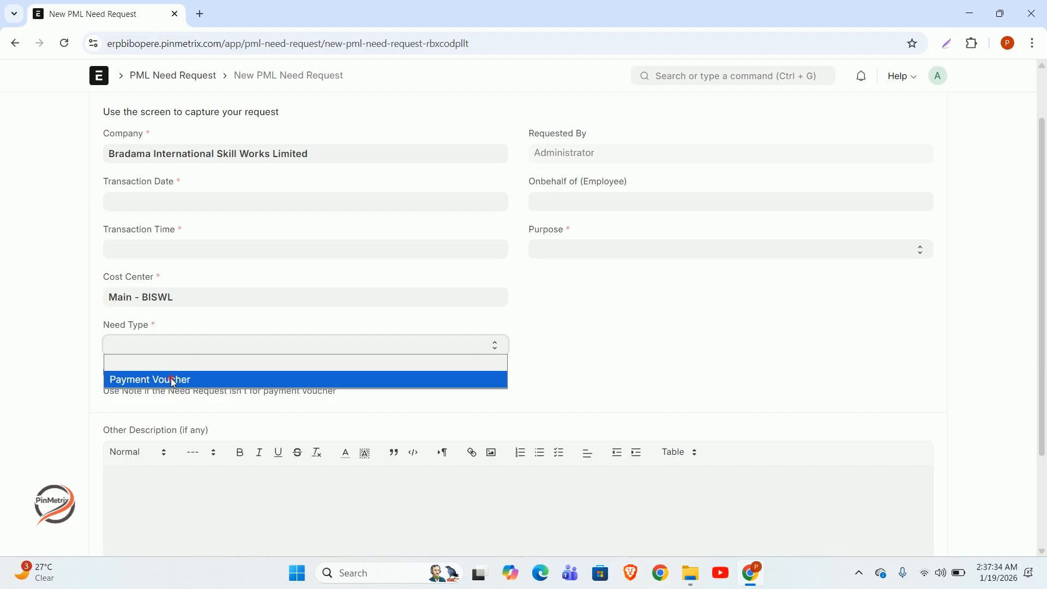
{"action": "left_click", "coordinate": [205, 325]}
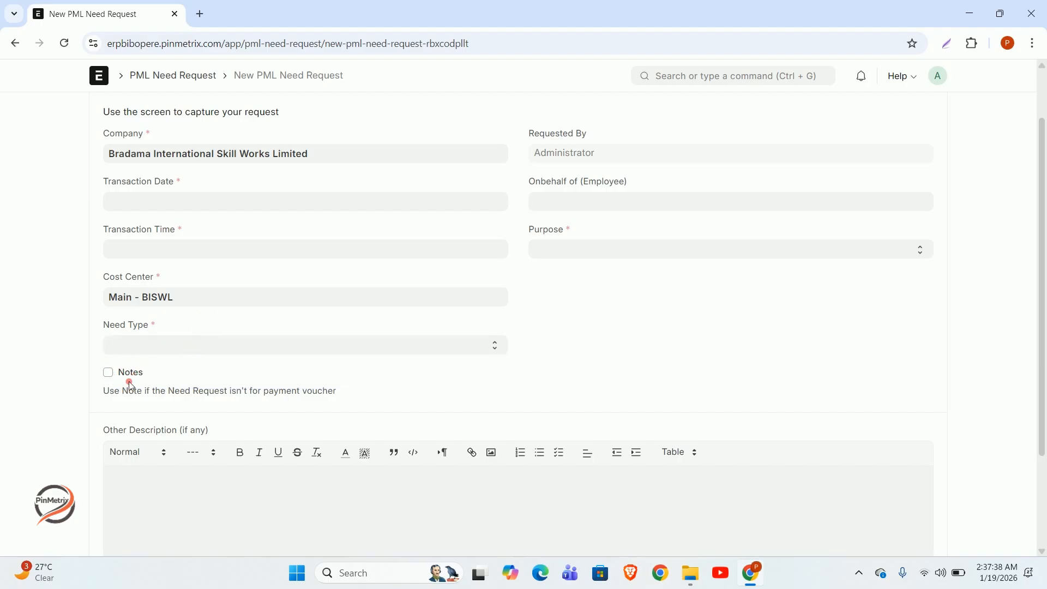
{"action": "left_click", "coordinate": [180, 349]}
{"action": "left_click", "coordinate": [171, 378]}
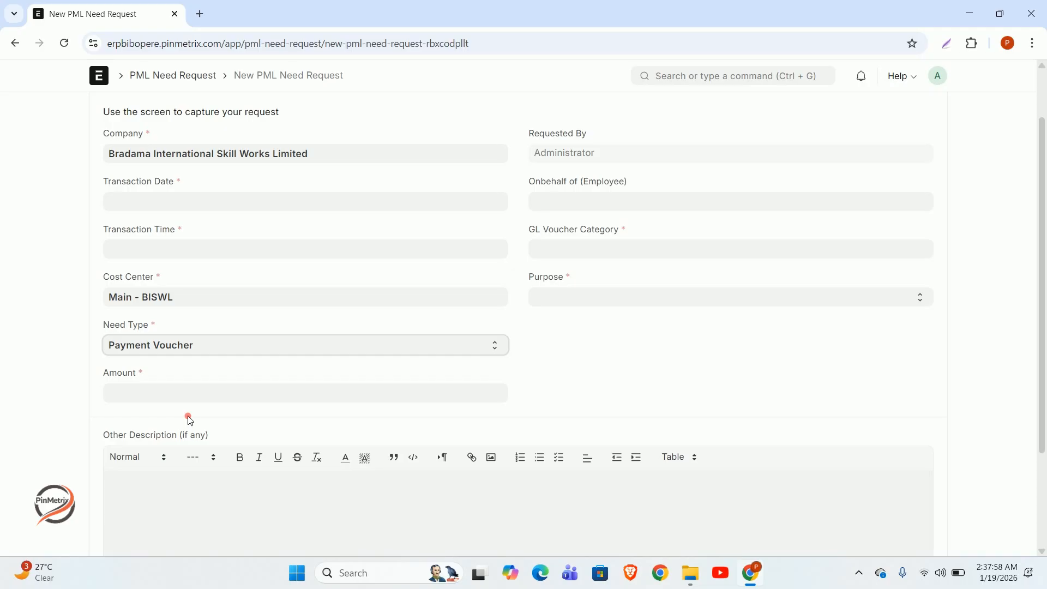
{"action": "left_click", "coordinate": [202, 342]}
{"action": "left_click", "coordinate": [195, 367]}
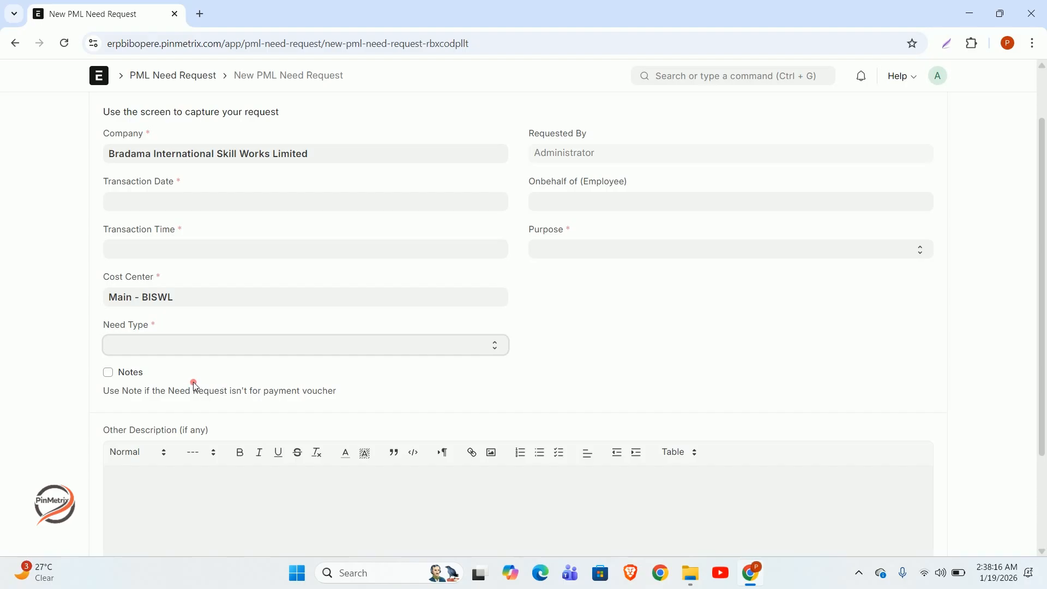
Step: Set the transaction date to 02-01-2026 and the transaction time to the current time
{"action": "left_click", "coordinate": [198, 211]}
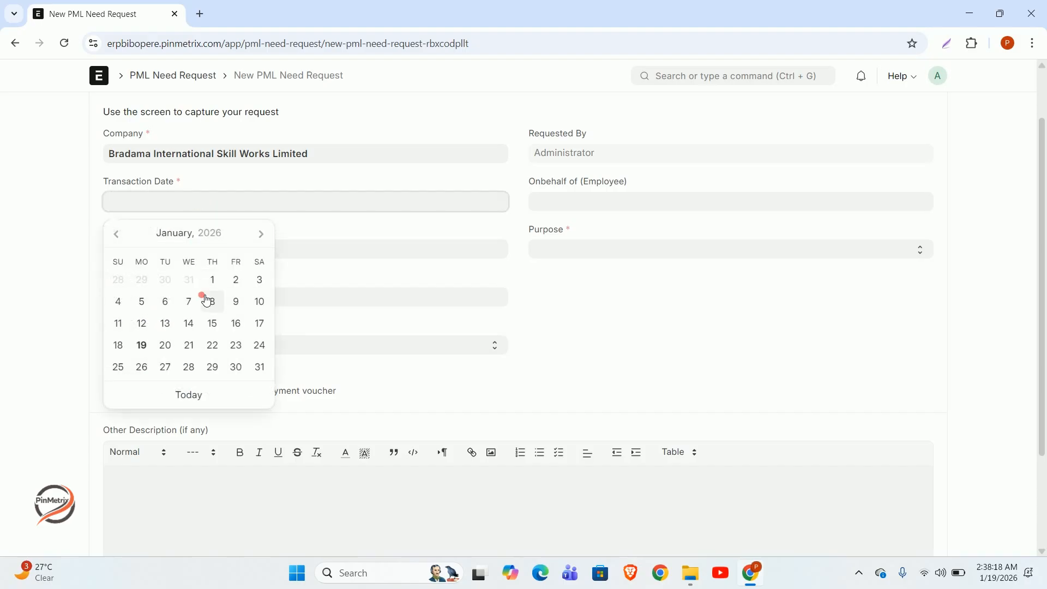
{"action": "left_click", "coordinate": [235, 280]}
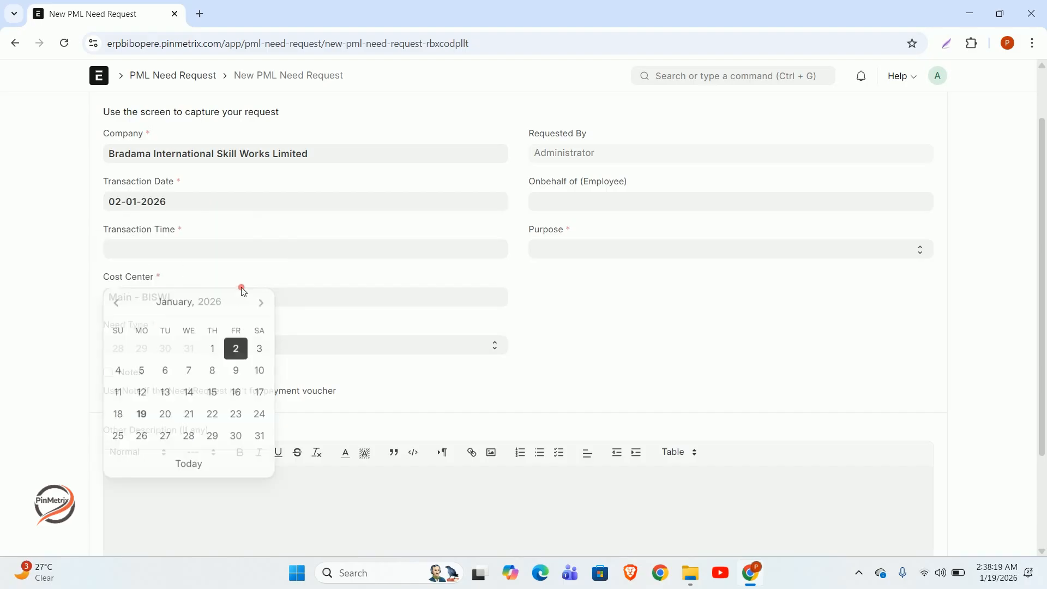
{"action": "left_click", "coordinate": [184, 256]}
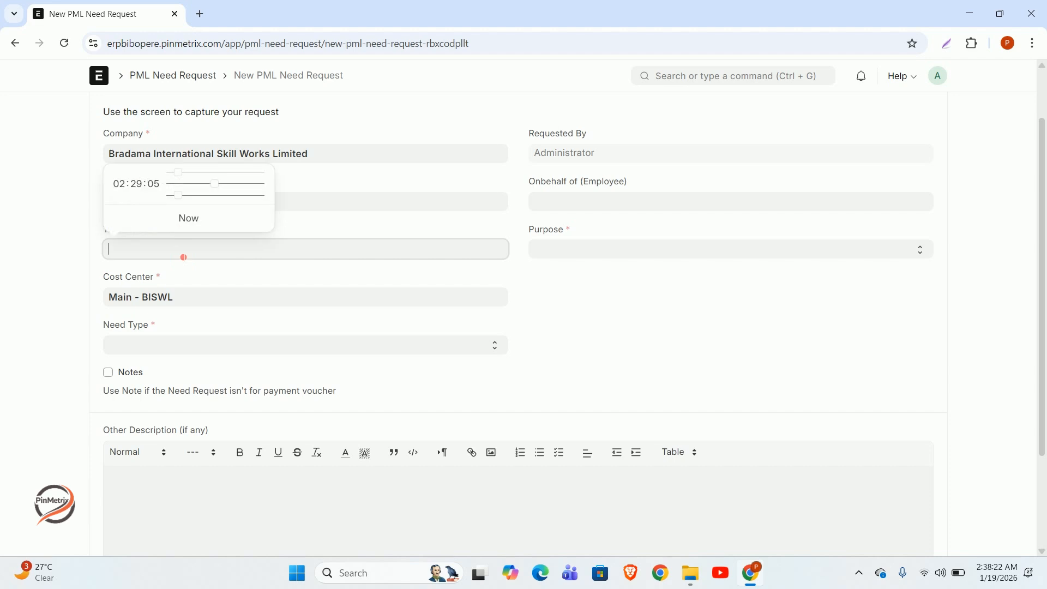
{"action": "left_click", "coordinate": [199, 227]}
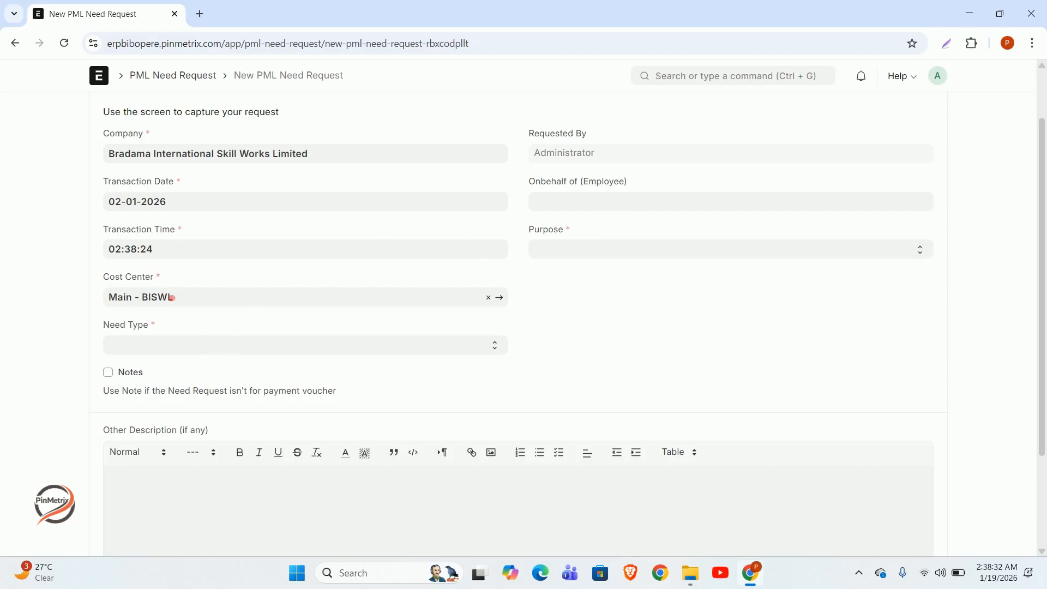
Step: Switch the Notes option on and off again to compare the fields it offers
{"action": "left_click", "coordinate": [120, 376]}
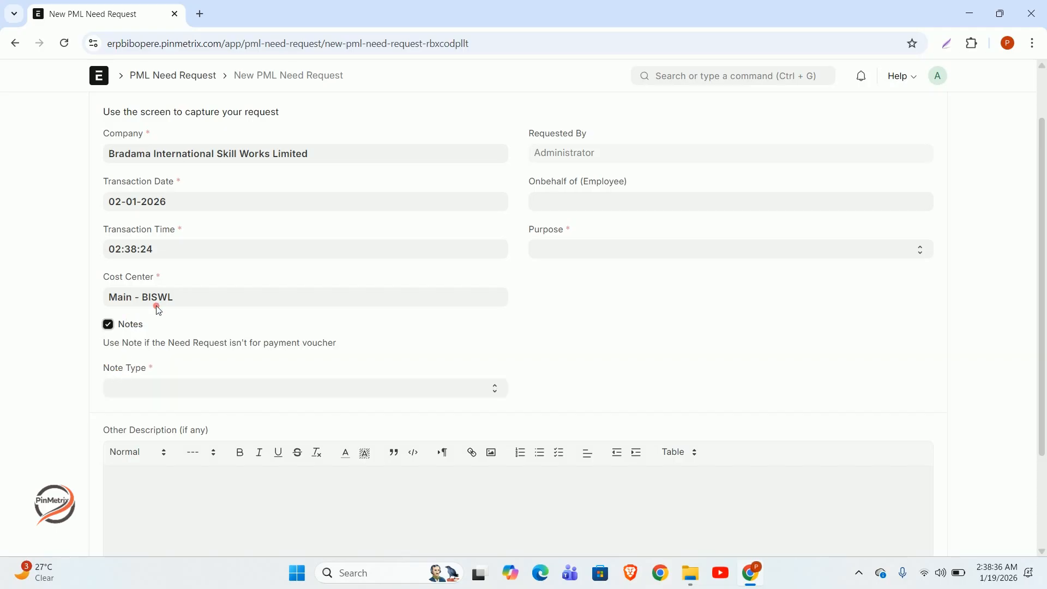
{"action": "left_click", "coordinate": [128, 329]}
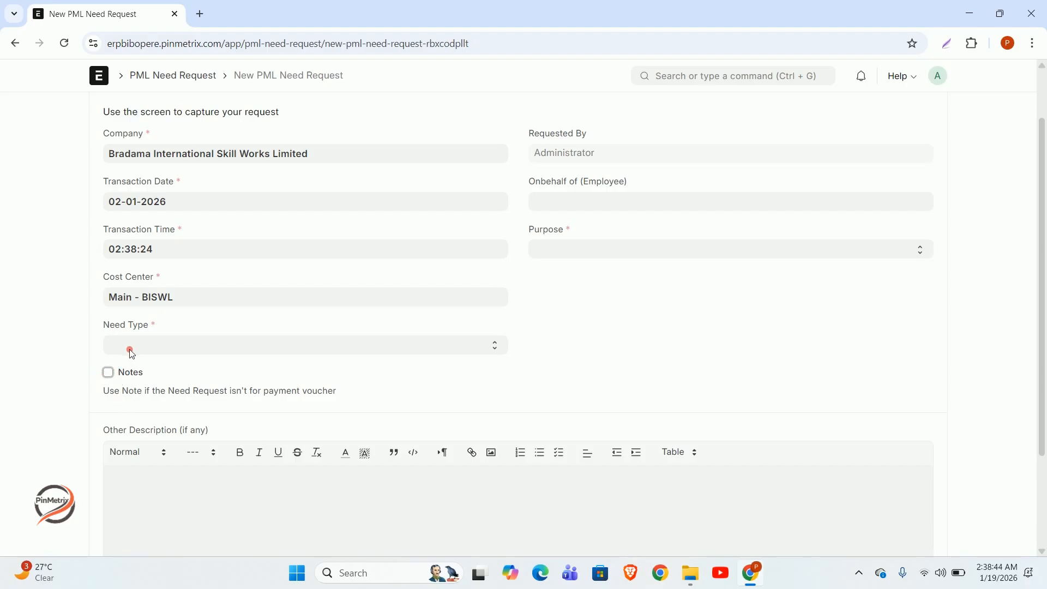
{"action": "left_click", "coordinate": [133, 373]}
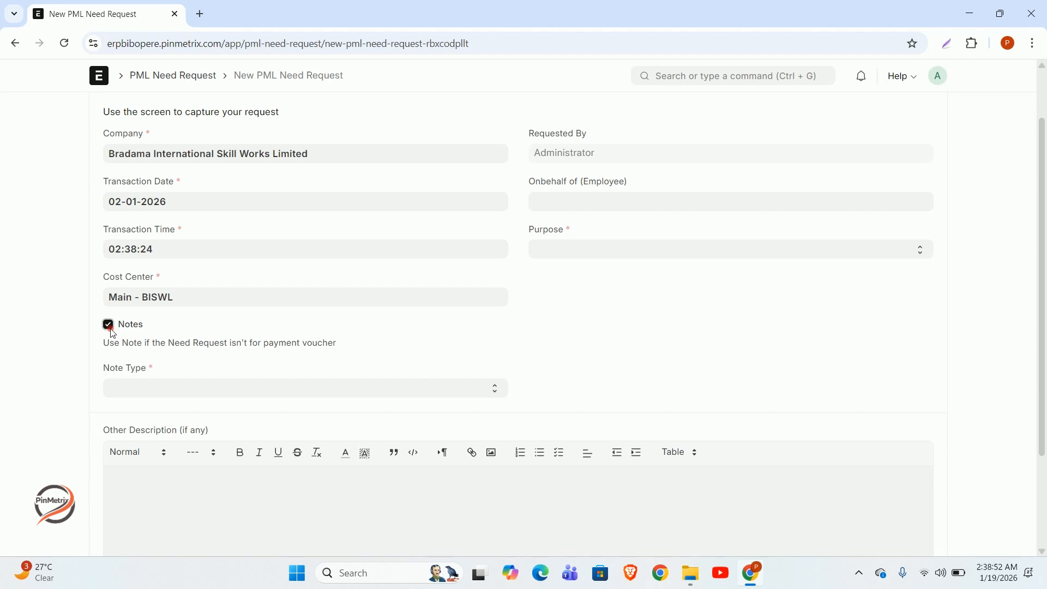
{"action": "left_click", "coordinate": [109, 326]}
Step: Enable the Notes option and set the note type to Note to Finance
{"action": "left_click", "coordinate": [116, 375]}
{"action": "left_click", "coordinate": [205, 391]}
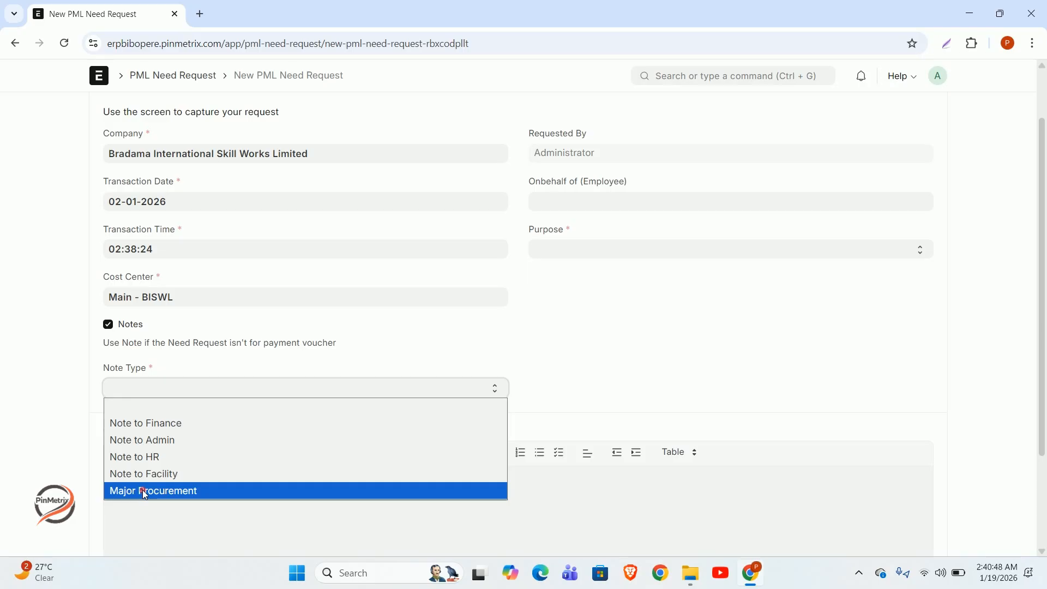
{"action": "left_click", "coordinate": [138, 426]}
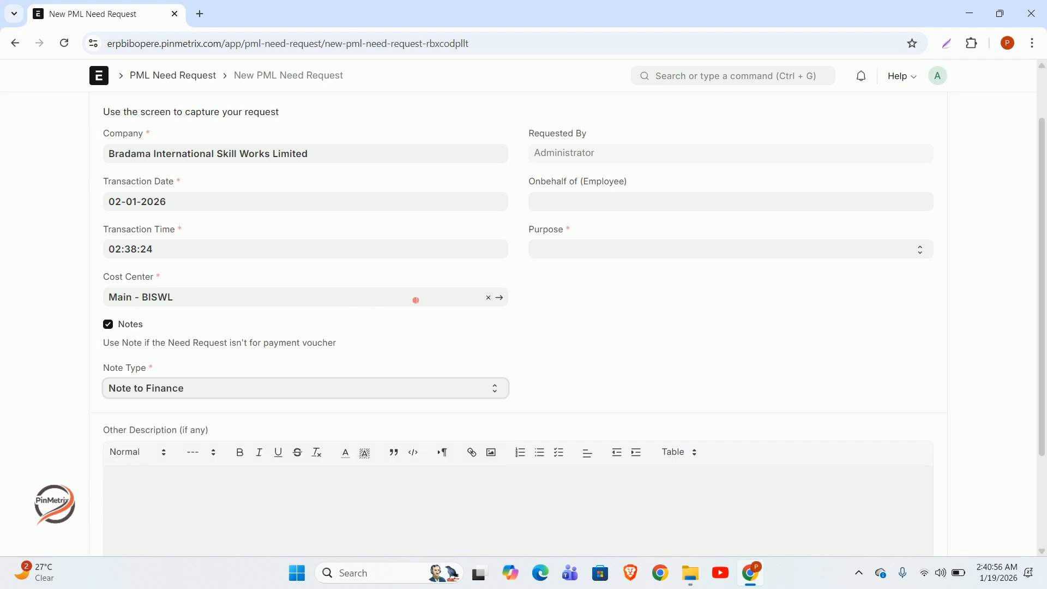
Step: Try Note to Admin and Note to HR as the note type, and return it to Note to Finance
{"action": "left_click", "coordinate": [297, 387]}
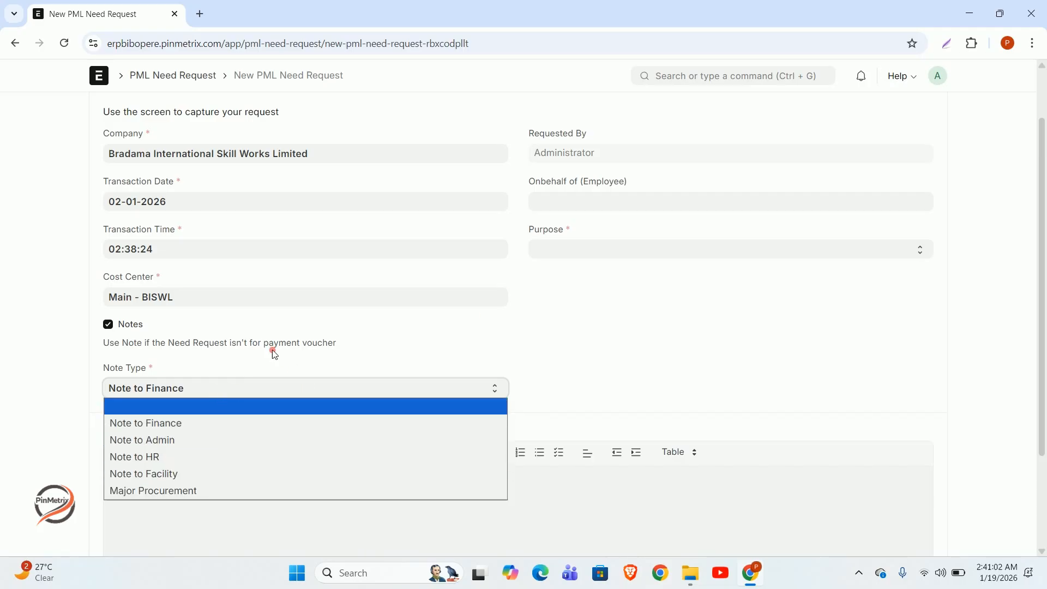
{"action": "left_click", "coordinate": [267, 364]}
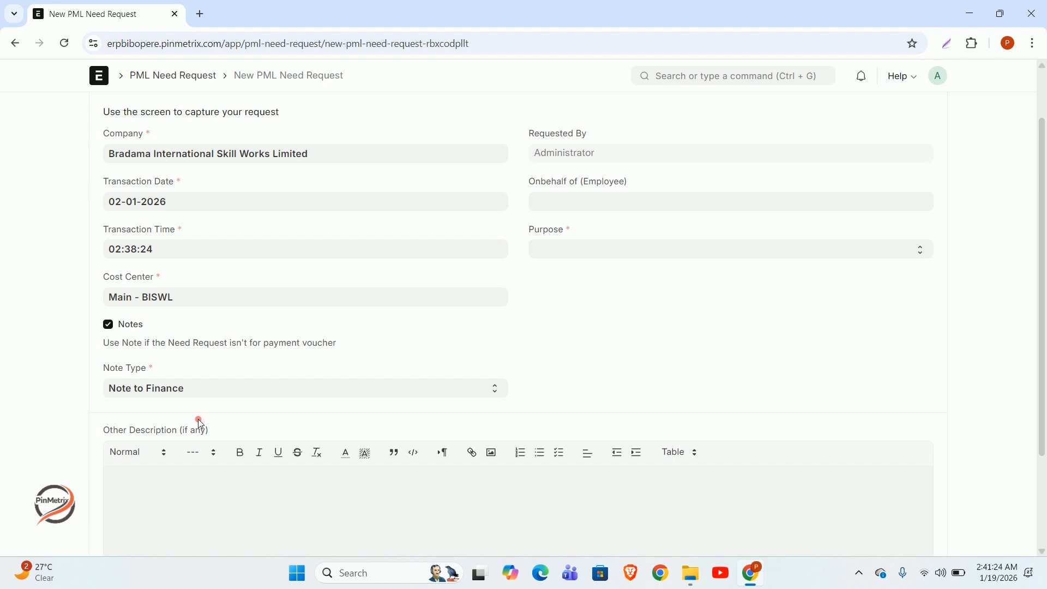
{"action": "left_click", "coordinate": [221, 389]}
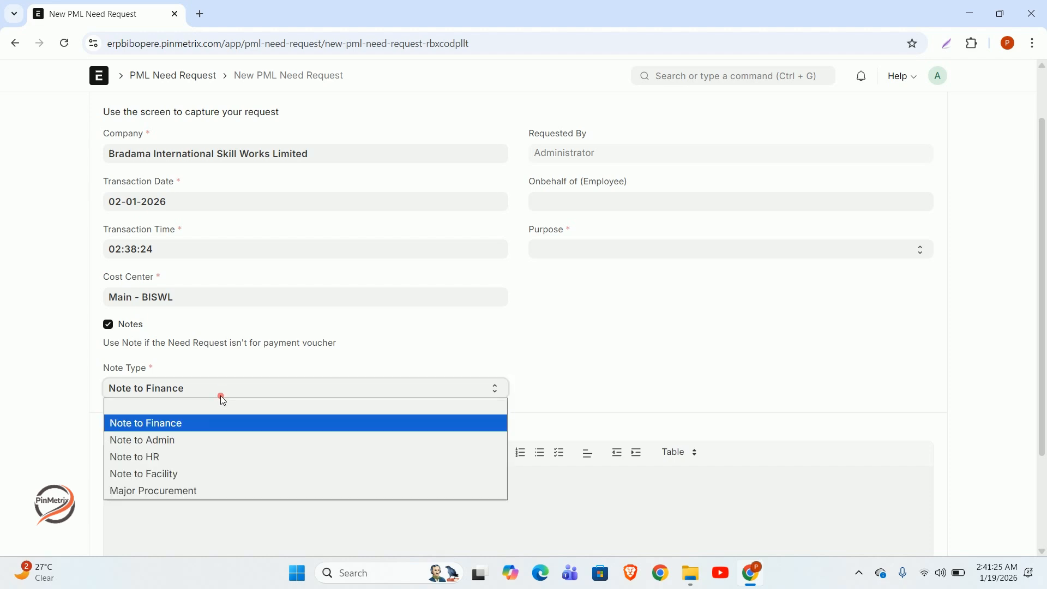
{"action": "left_click", "coordinate": [214, 446]}
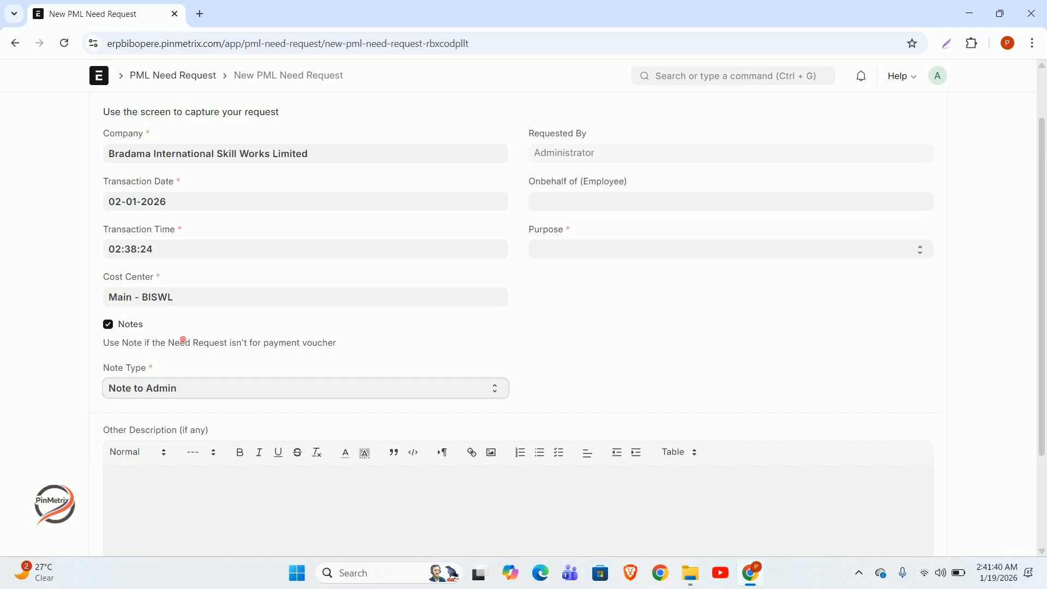
{"action": "left_click", "coordinate": [181, 386]}
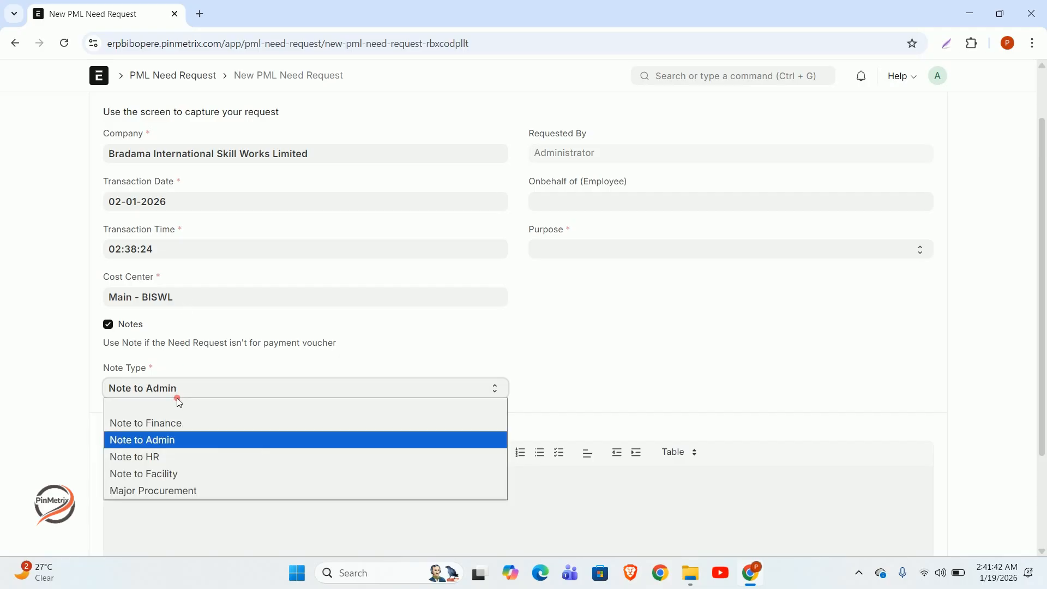
{"action": "left_click", "coordinate": [169, 463]}
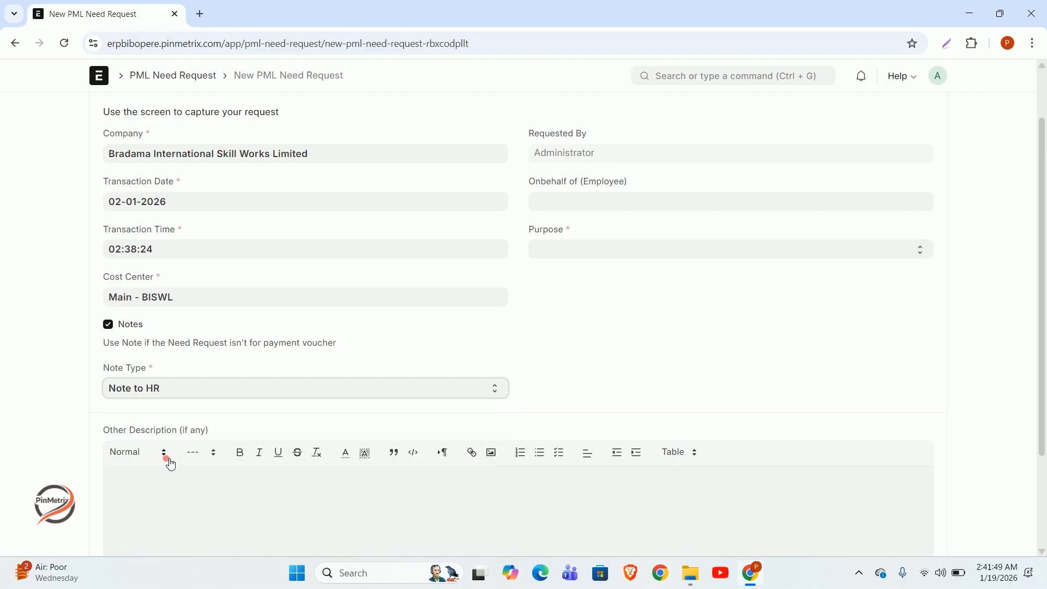
{"action": "left_click", "coordinate": [169, 389]}
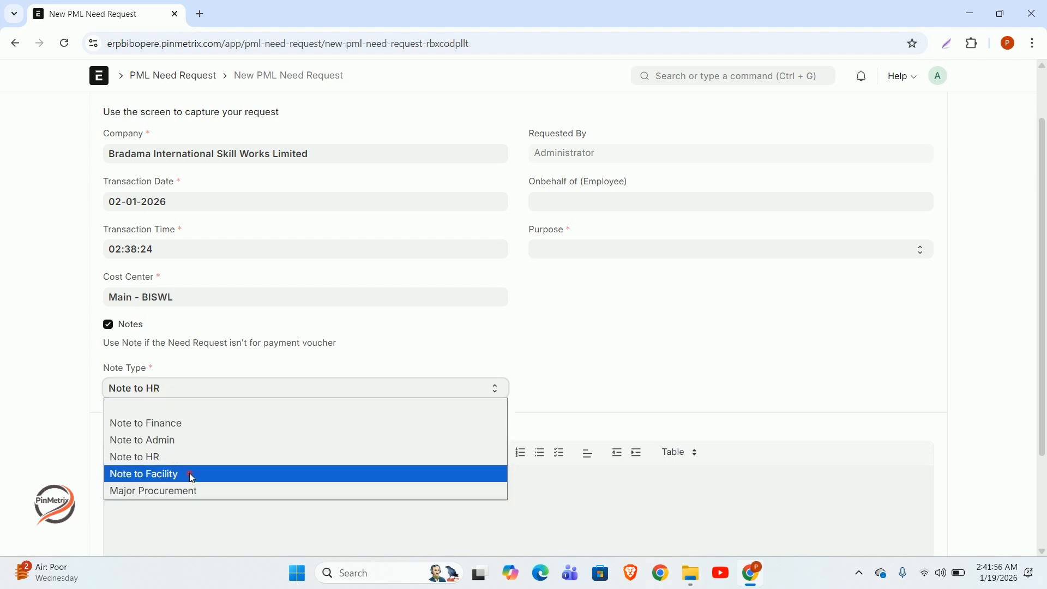
{"action": "left_click", "coordinate": [335, 358]}
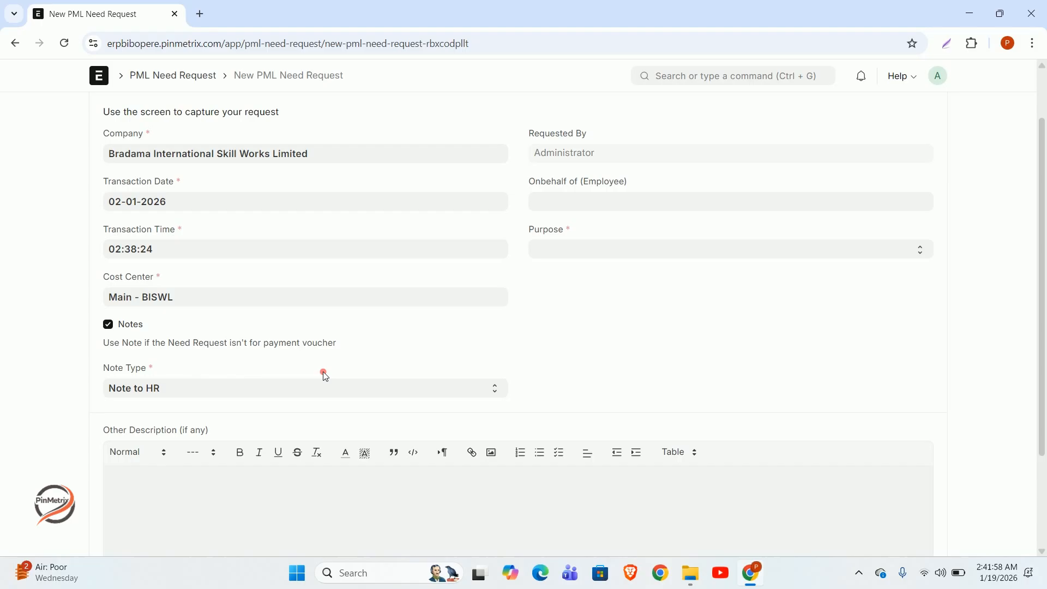
{"action": "left_click", "coordinate": [201, 396]}
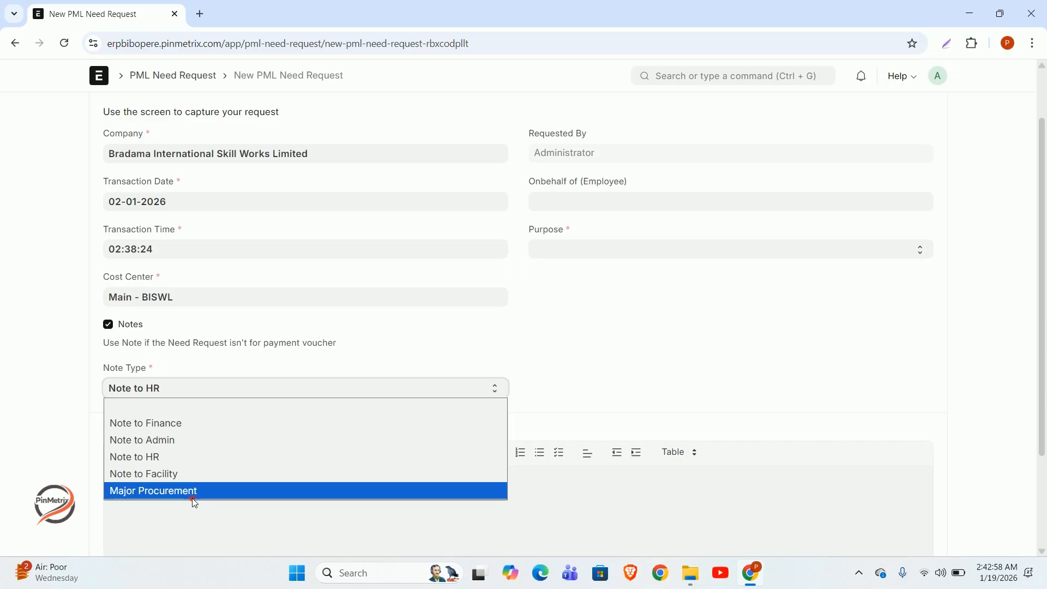
{"action": "left_click", "coordinate": [217, 429]}
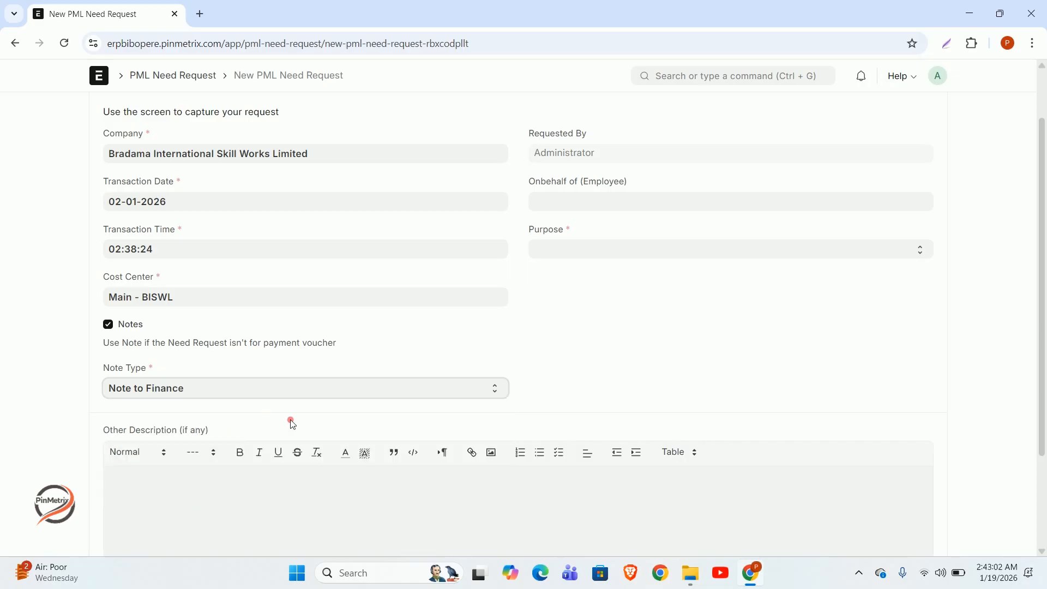
Step: Leave the on-behalf-of employee blank and set the request's purpose to Administrative
{"action": "left_click", "coordinate": [599, 206]}
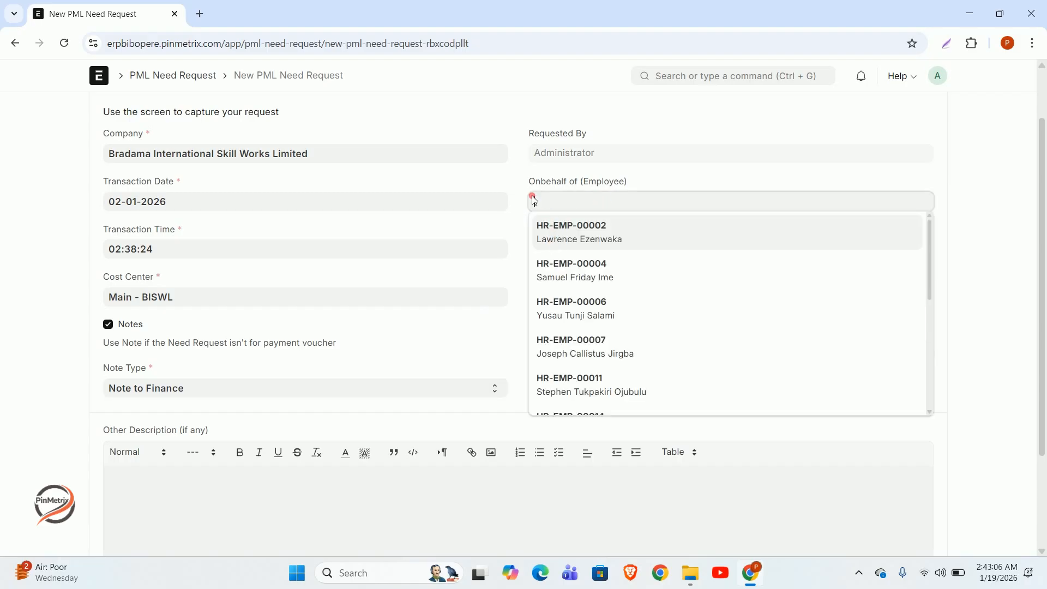
{"action": "left_click", "coordinate": [592, 175]}
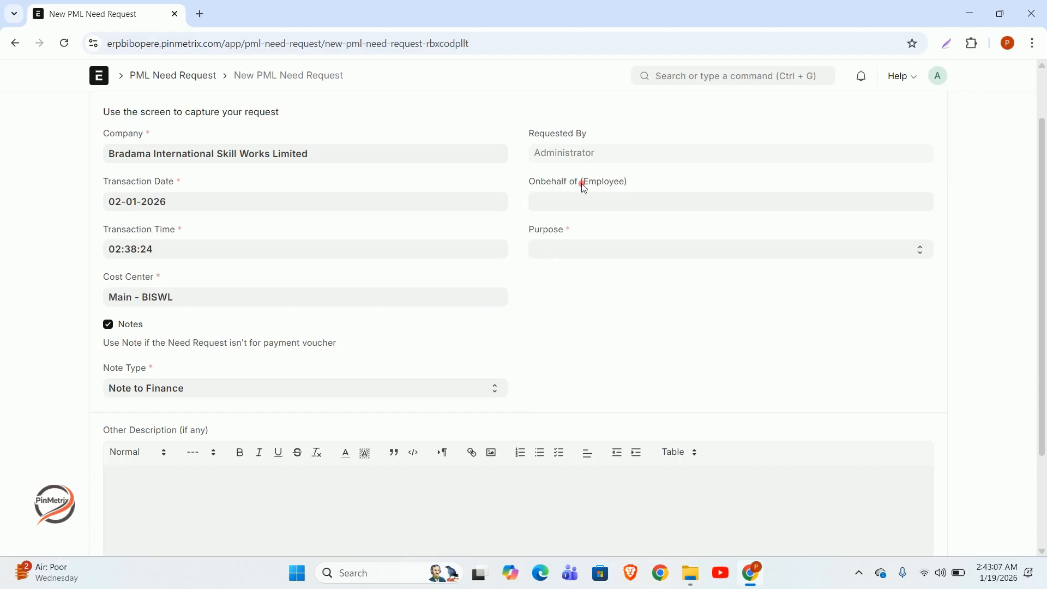
{"action": "left_click", "coordinate": [586, 256]}
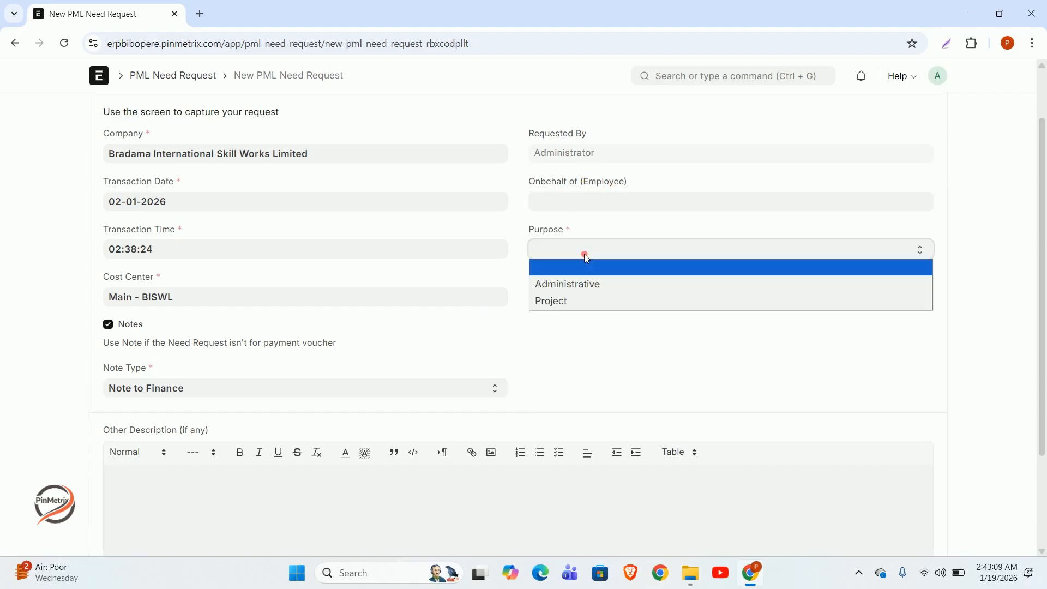
{"action": "left_click", "coordinate": [578, 291]}
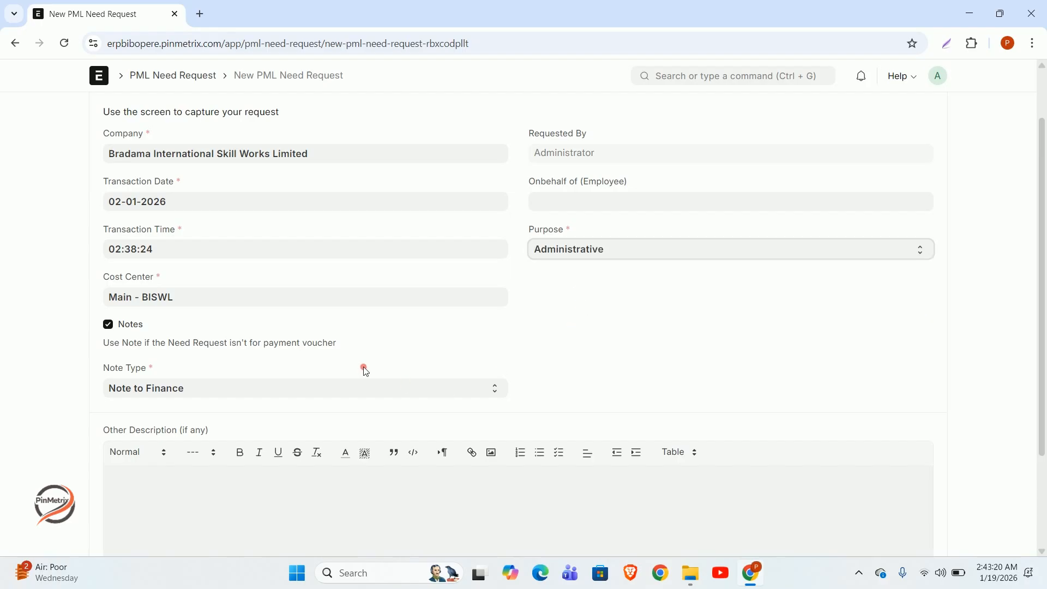
Step: Enter "We need 300 ltrs of fuel for estate" as the request's other description
{"action": "scroll", "coordinate": [485, 382], "scroll_direction": "down", "scroll_amount": 1}
{"action": "scroll", "coordinate": [485, 414], "scroll_direction": "down", "scroll_amount": 2}
{"action": "left_click", "coordinate": [377, 400]}
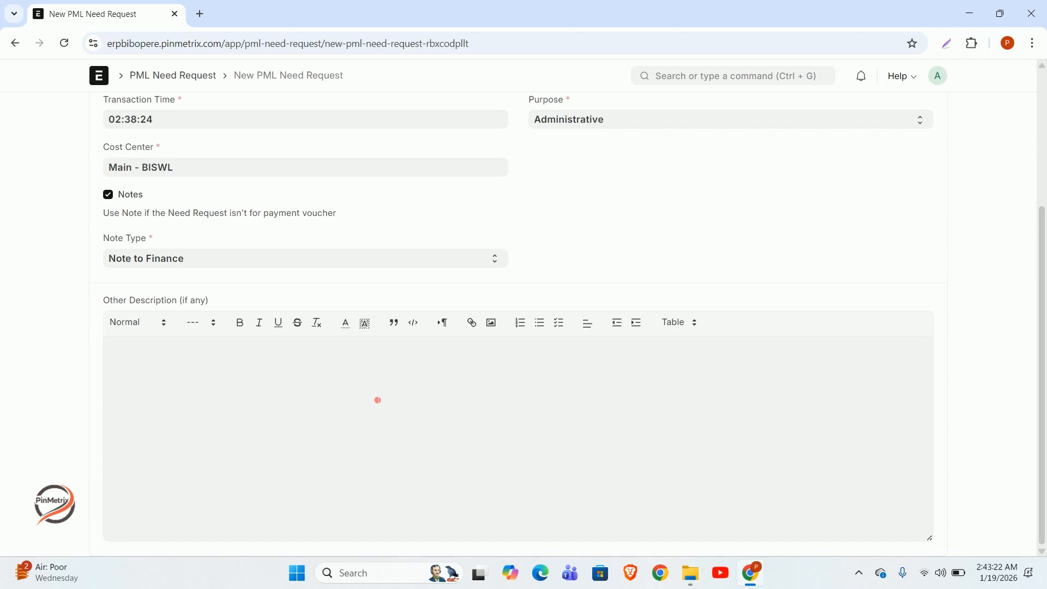
{"action": "type", "text": "We need 300 ltrs of fuel for estate"}
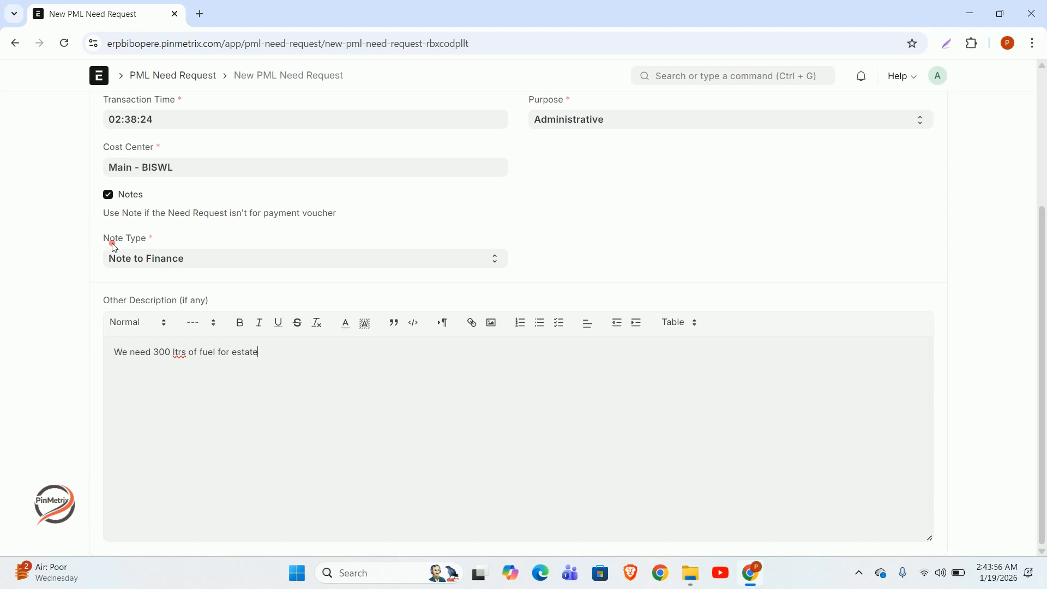
Step: Change the note type to Note to Facility, and set it back to Note to Finance
{"action": "left_click", "coordinate": [174, 258]}
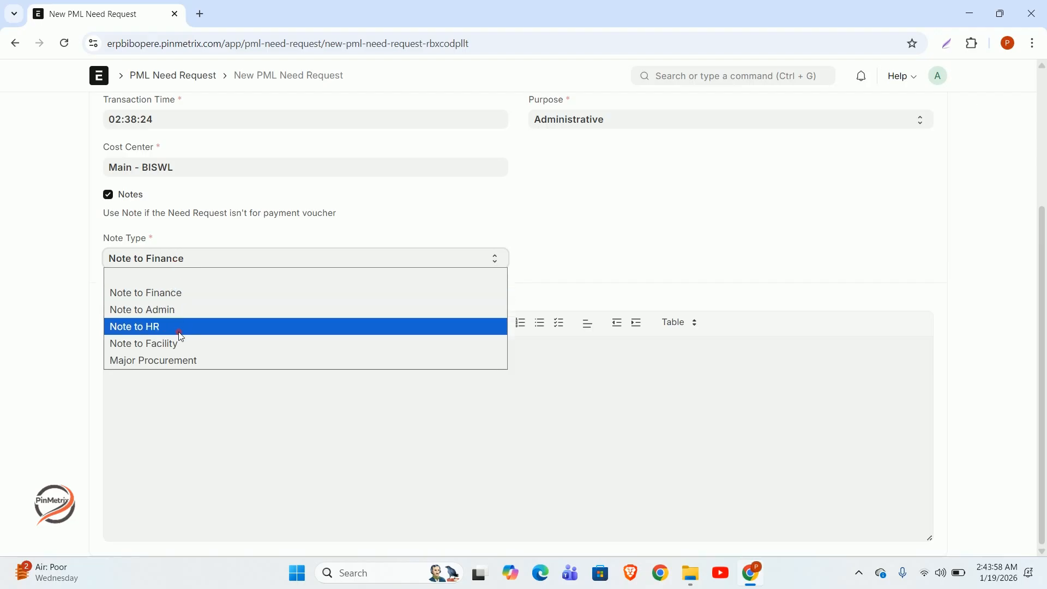
{"action": "left_click", "coordinate": [183, 343]}
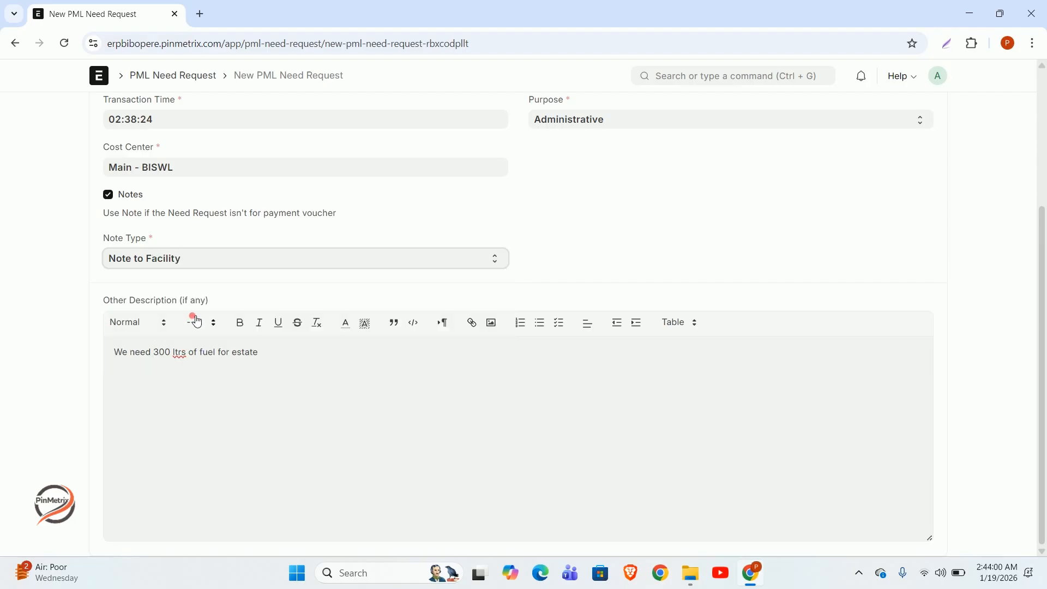
{"action": "left_click", "coordinate": [222, 266]}
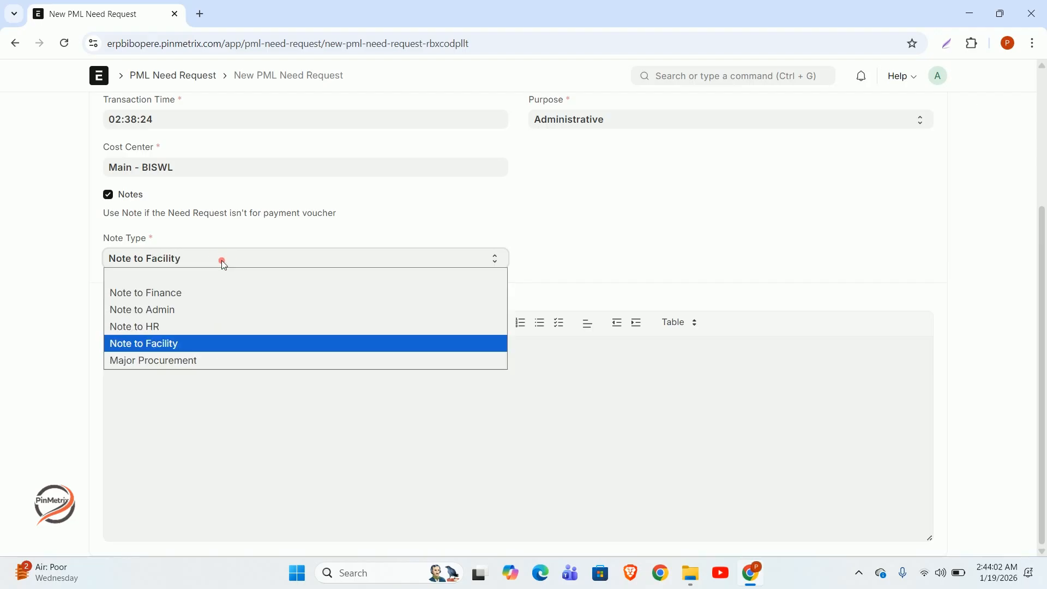
{"action": "left_click", "coordinate": [210, 293]}
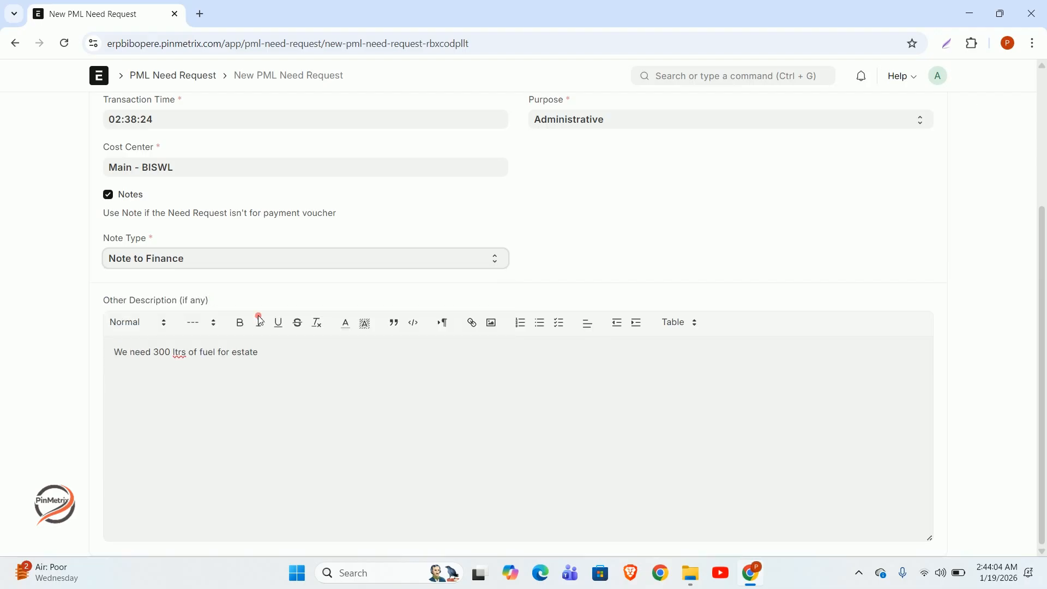
Step: Replace the word "estate" with "Hilux" in the request's other description
{"action": "left_click", "coordinate": [316, 363]}
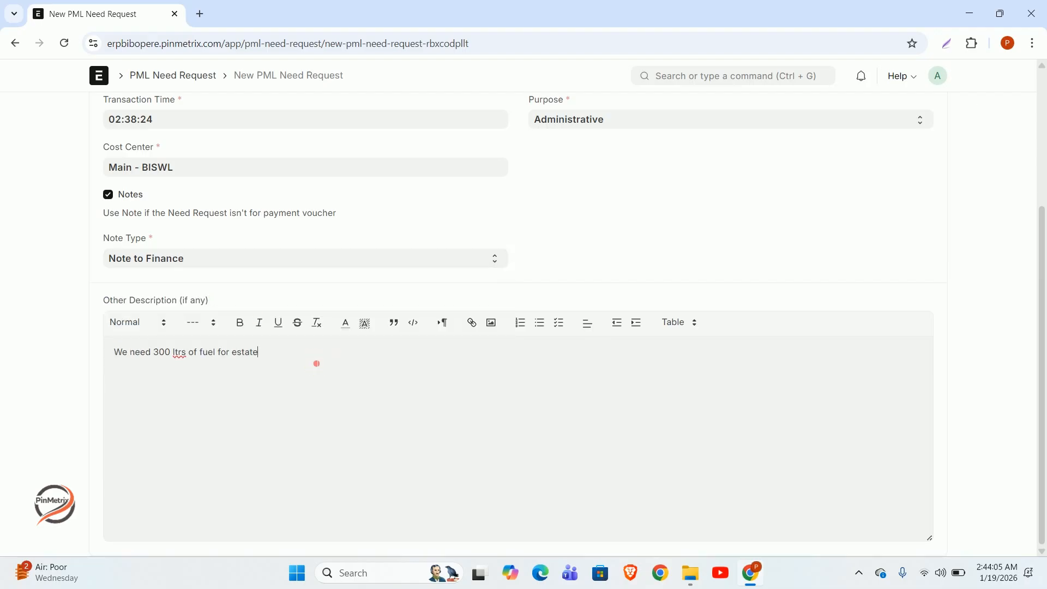
{"action": "double_click", "coordinate": [243, 358]}
{"action": "type", "text": "Hilux"}
Step: Try a 10px font size on the whole description text, and set it to 22px
{"action": "left_click_drag", "start_coordinate": [114, 352], "coordinate": [422, 379]}
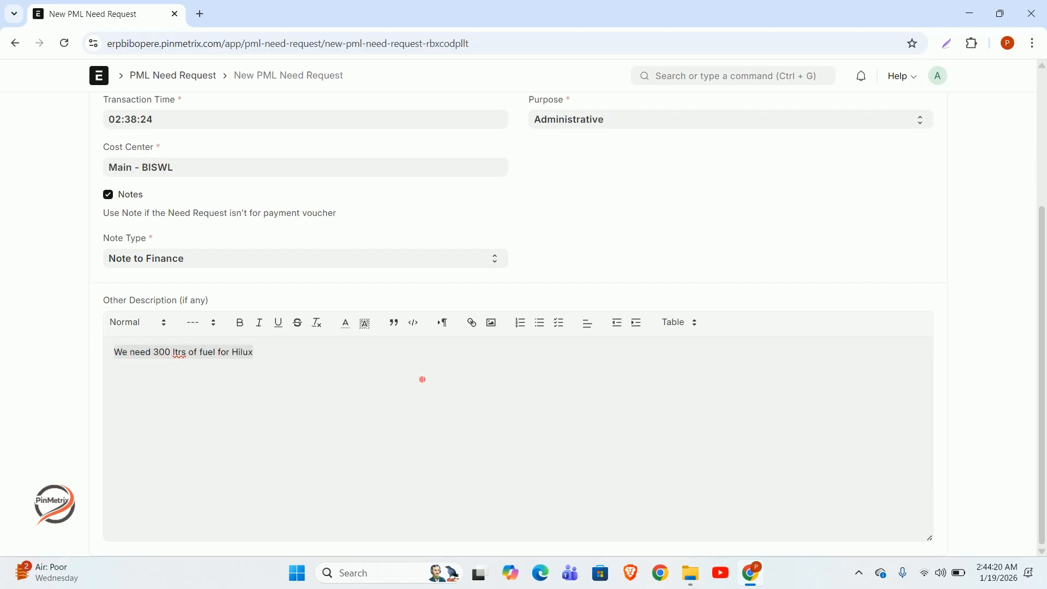
{"action": "left_click", "coordinate": [214, 324]}
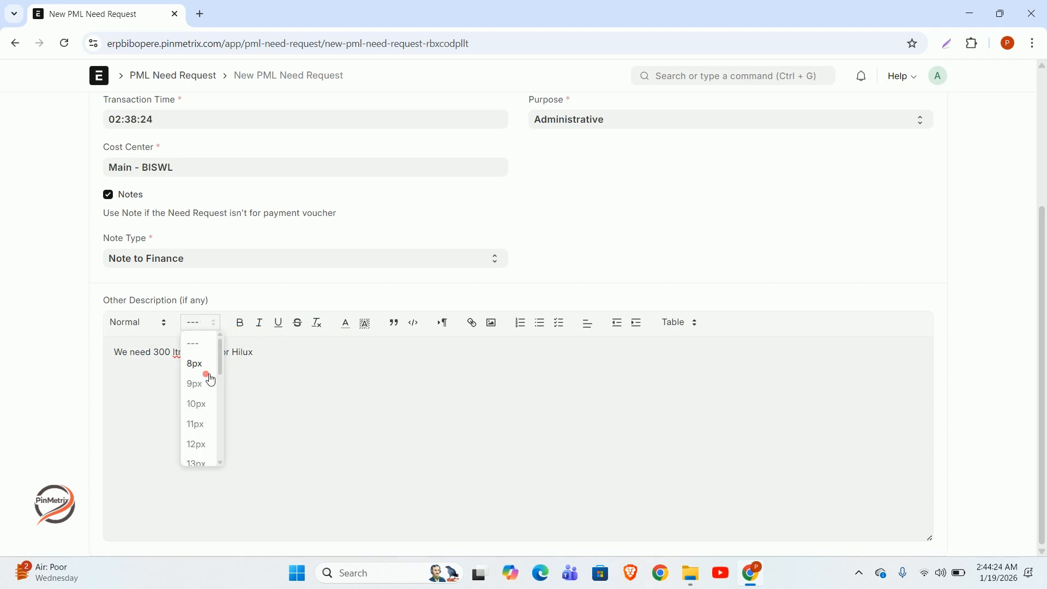
{"action": "left_click", "coordinate": [199, 404]}
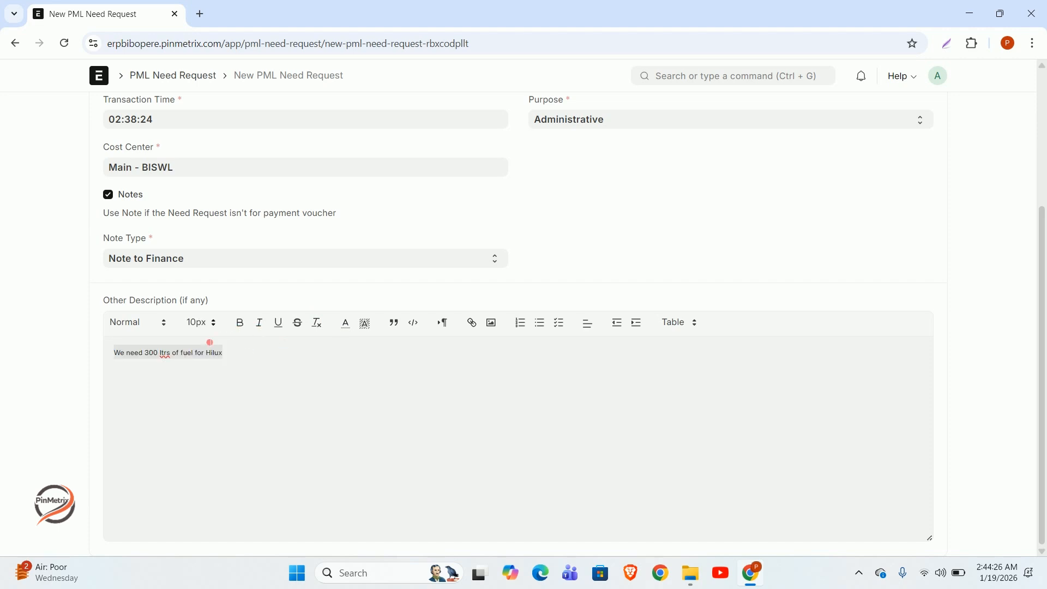
{"action": "left_click", "coordinate": [210, 323]}
{"action": "left_click_drag", "start_coordinate": [220, 355], "coordinate": [204, 407]}
{"action": "left_click", "coordinate": [205, 424]}
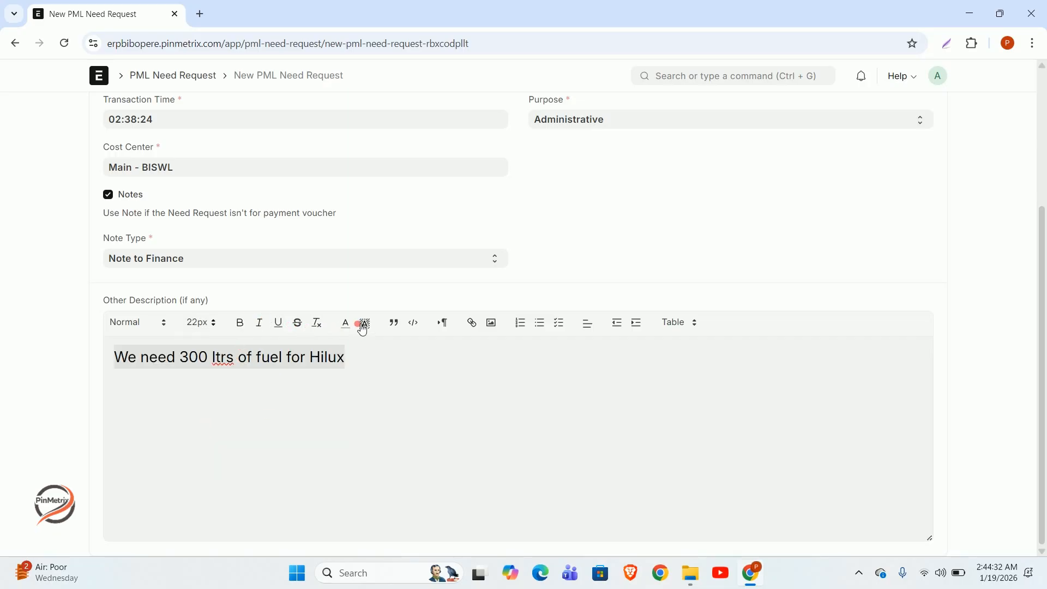
Step: Change the font color of the description text to blue
{"action": "left_click", "coordinate": [343, 324]}
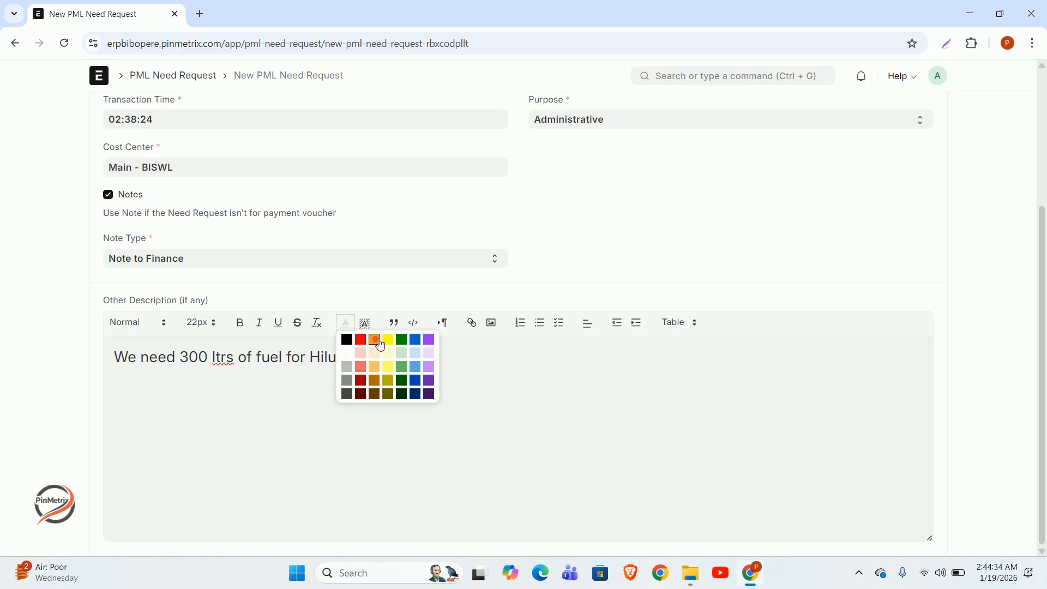
{"action": "left_click", "coordinate": [415, 340]}
{"action": "left_click", "coordinate": [428, 374]}
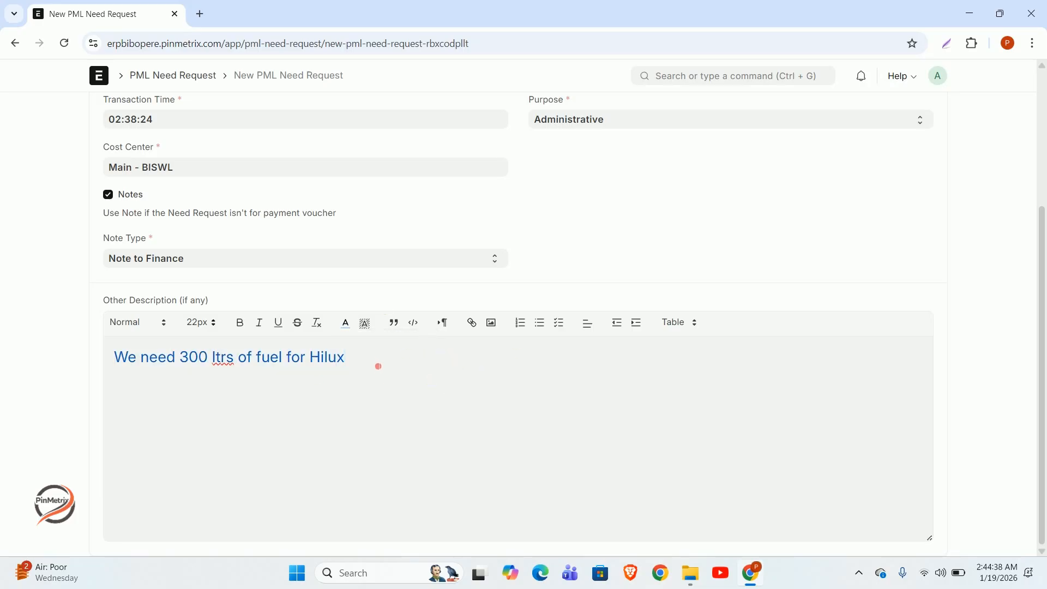
Step: Review the completed form fields and save the new need request
{"action": "scroll", "coordinate": [497, 343], "scroll_direction": "up", "scroll_amount": 1}
{"action": "scroll", "coordinate": [463, 376], "scroll_direction": "up", "scroll_amount": 2}
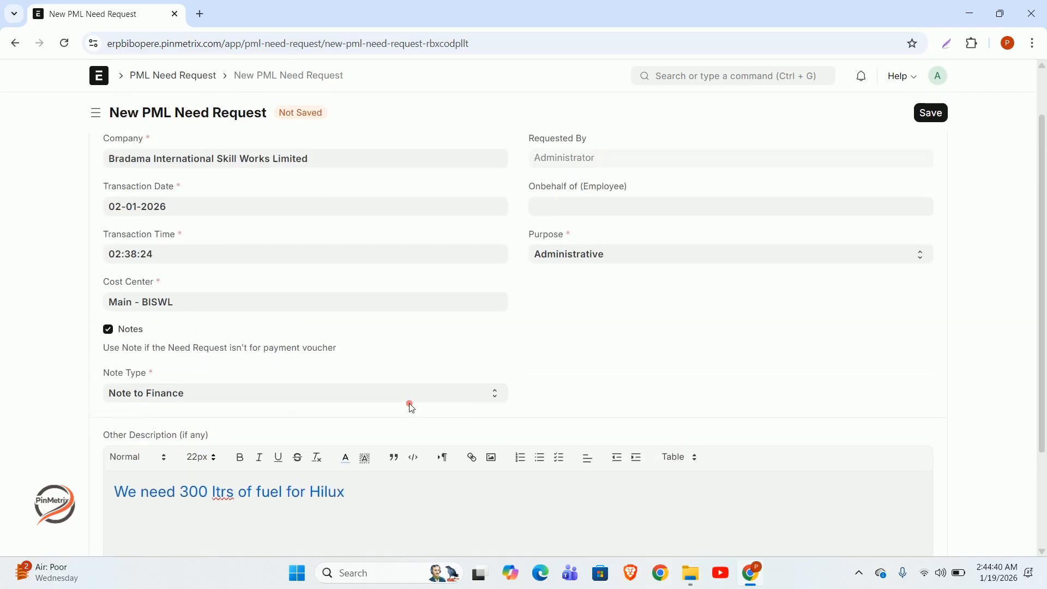
{"action": "scroll", "coordinate": [355, 403], "scroll_direction": "down", "scroll_amount": 3}
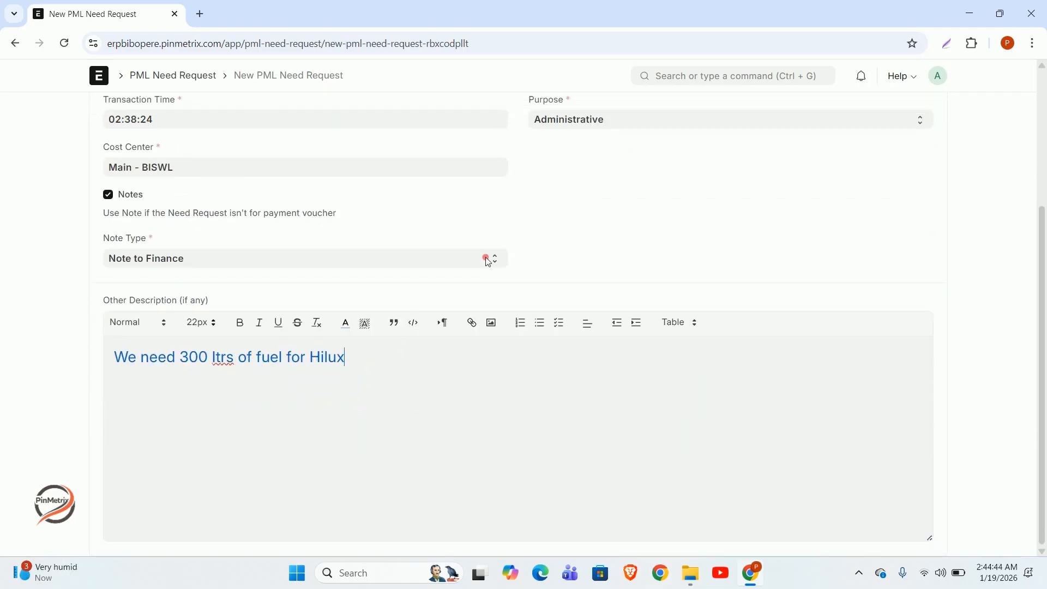
{"action": "scroll", "coordinate": [572, 238], "scroll_direction": "up", "scroll_amount": 6}
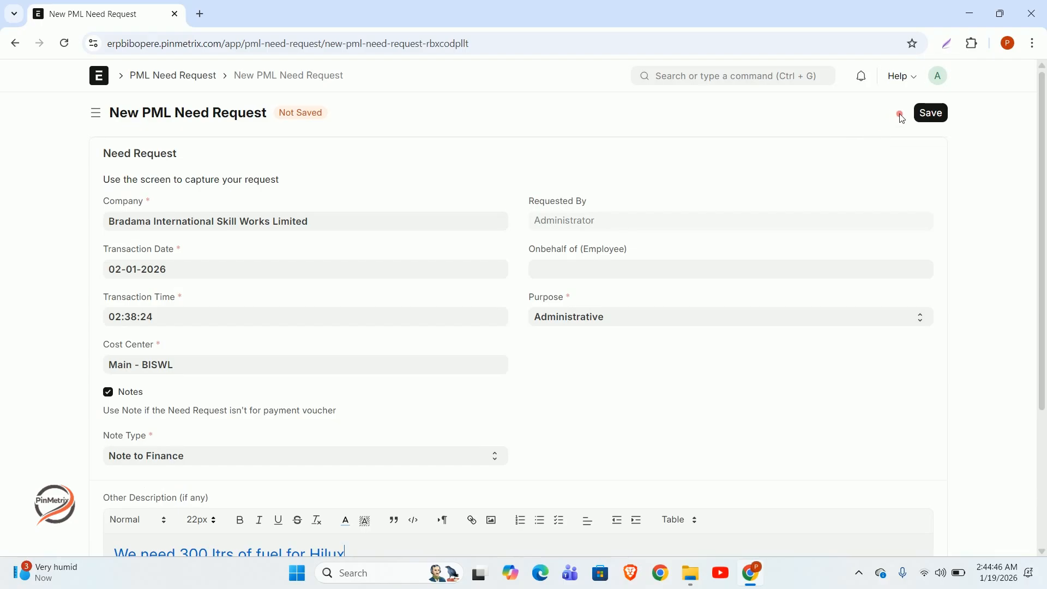
{"action": "left_click", "coordinate": [936, 113]}
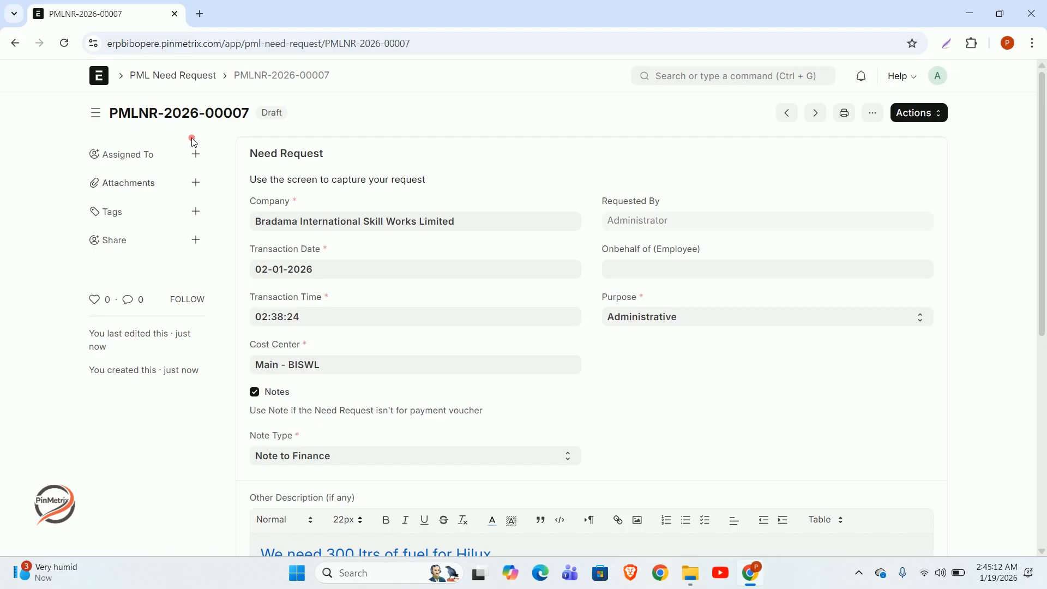
Step: Review the saved draft and apply the Make Request to FC action to it
{"action": "scroll", "coordinate": [298, 92], "scroll_direction": "down", "scroll_amount": 2}
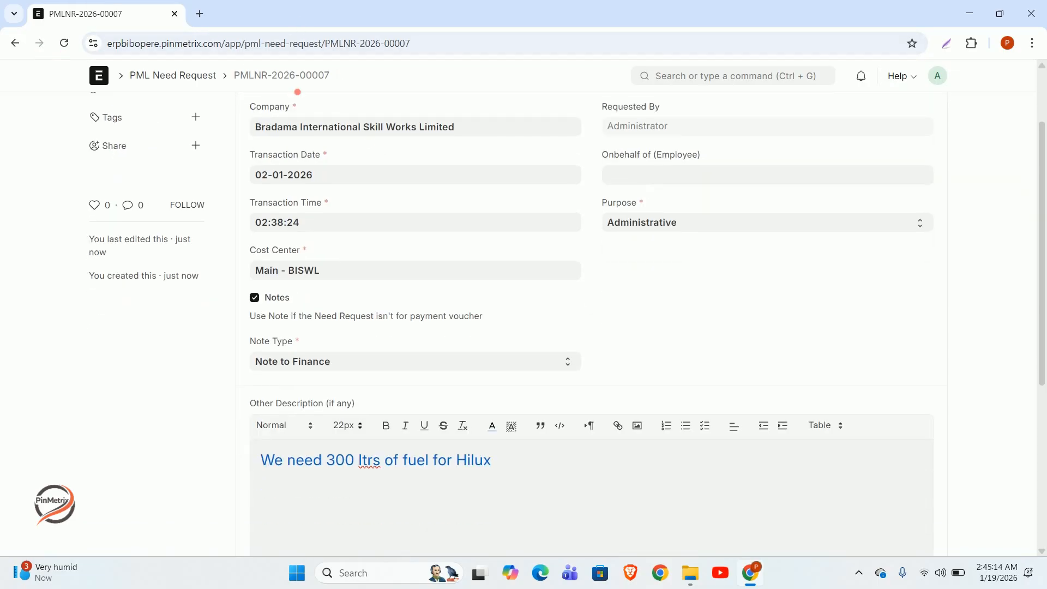
{"action": "scroll", "coordinate": [604, 303], "scroll_direction": "down", "scroll_amount": 2}
{"action": "scroll", "coordinate": [526, 392], "scroll_direction": "up", "scroll_amount": 4}
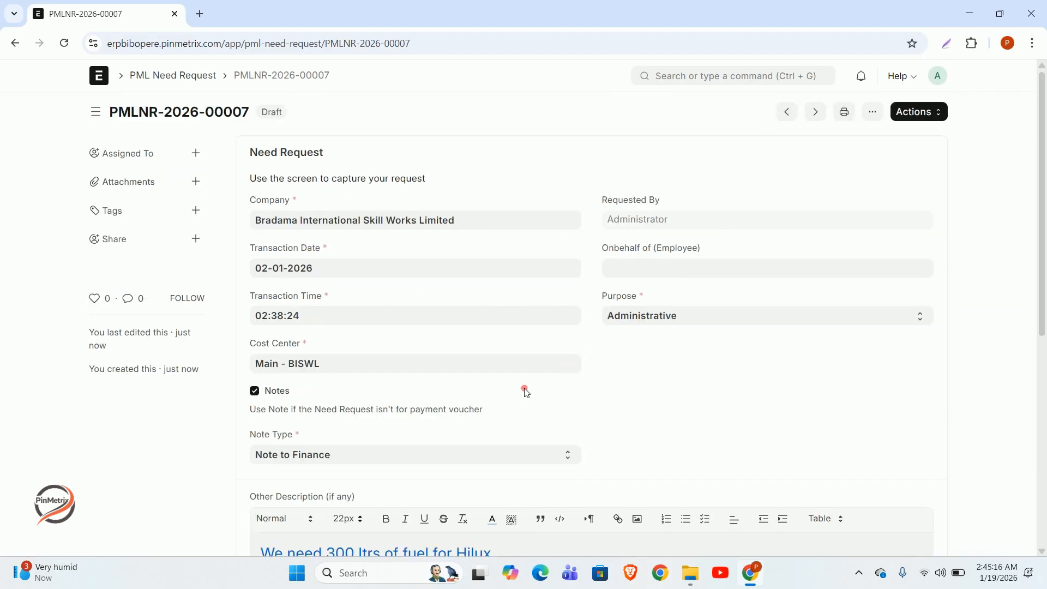
{"action": "scroll", "coordinate": [715, 264], "scroll_direction": "down", "scroll_amount": 1}
{"action": "scroll", "coordinate": [821, 140], "scroll_direction": "up", "scroll_amount": 1}
{"action": "left_click", "coordinate": [930, 115]}
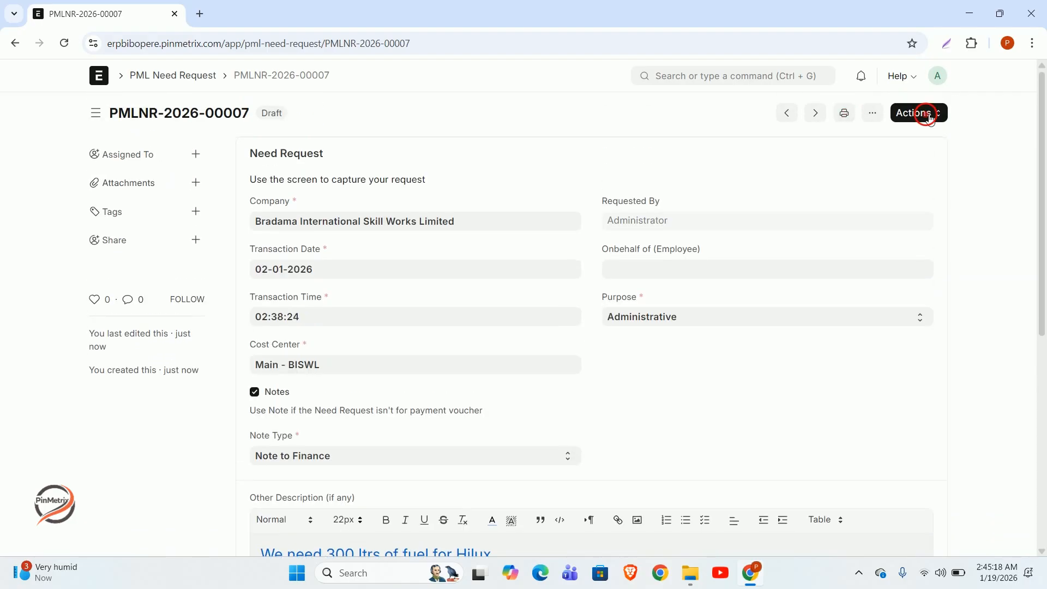
{"action": "left_click", "coordinate": [851, 141]}
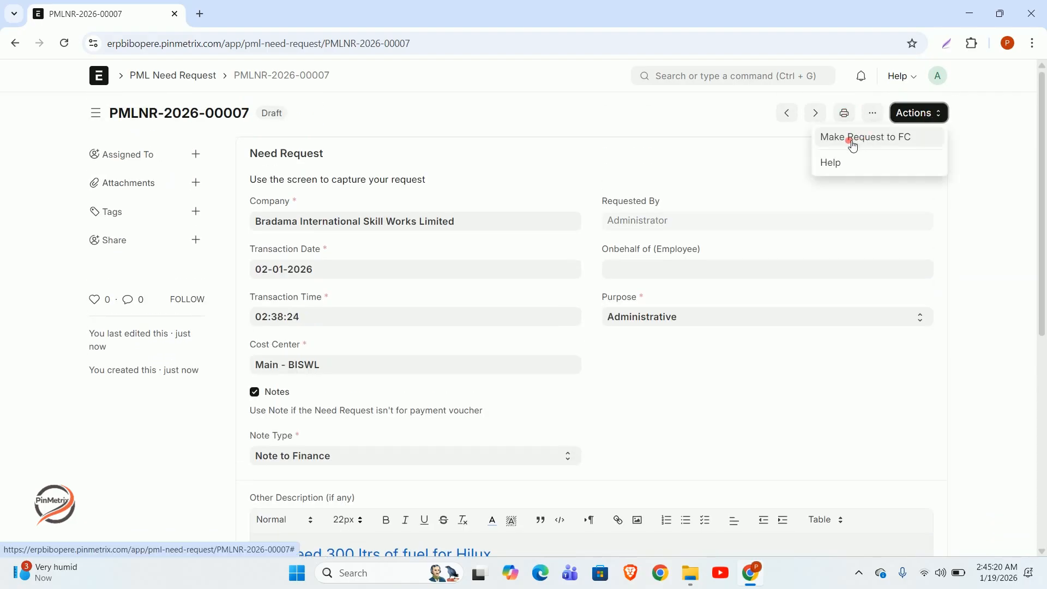
{"action": "left_click", "coordinate": [876, 138]}
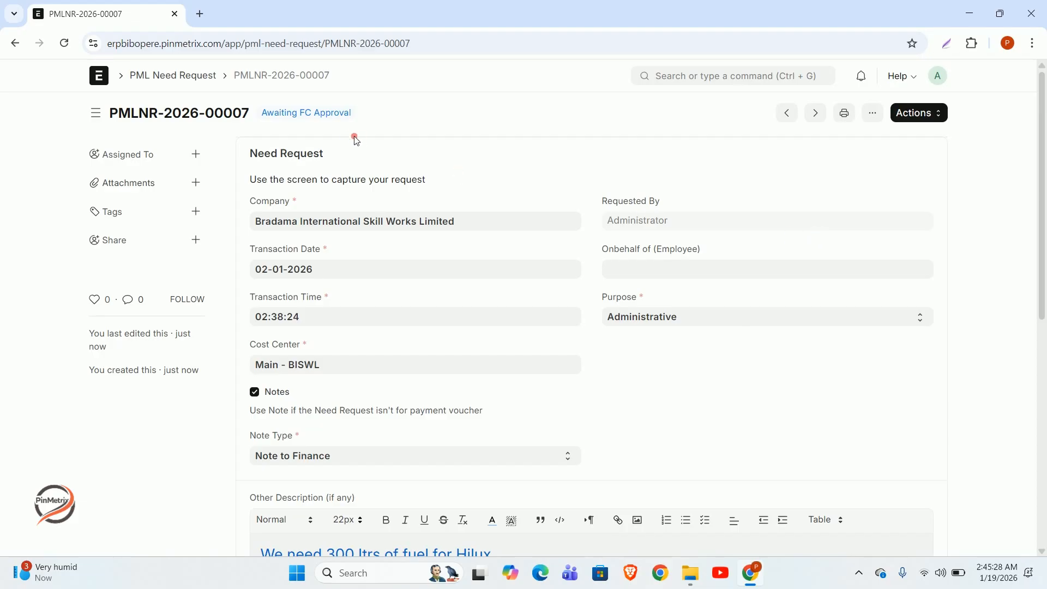
Step: Try to change the submitted request's note type to Note to Admin and save it
{"action": "left_click", "coordinate": [344, 454]}
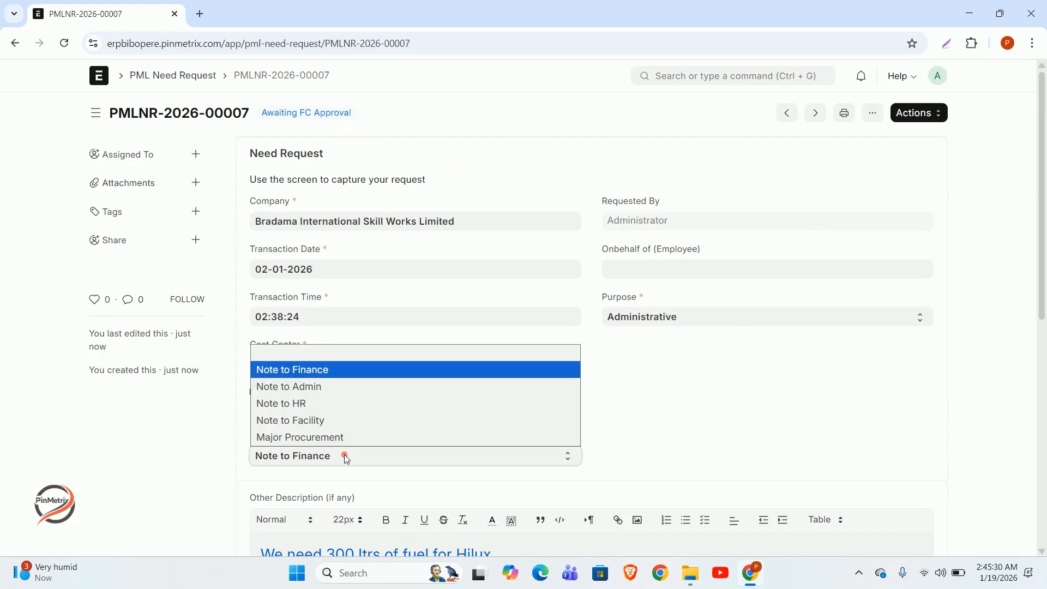
{"action": "left_click", "coordinate": [328, 385]}
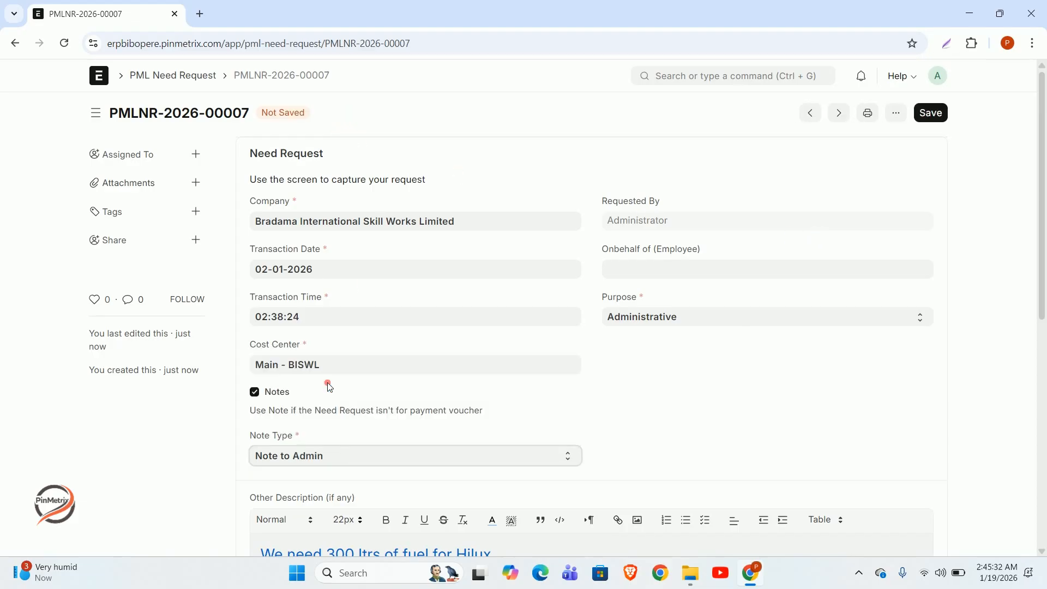
{"action": "left_click", "coordinate": [931, 112]}
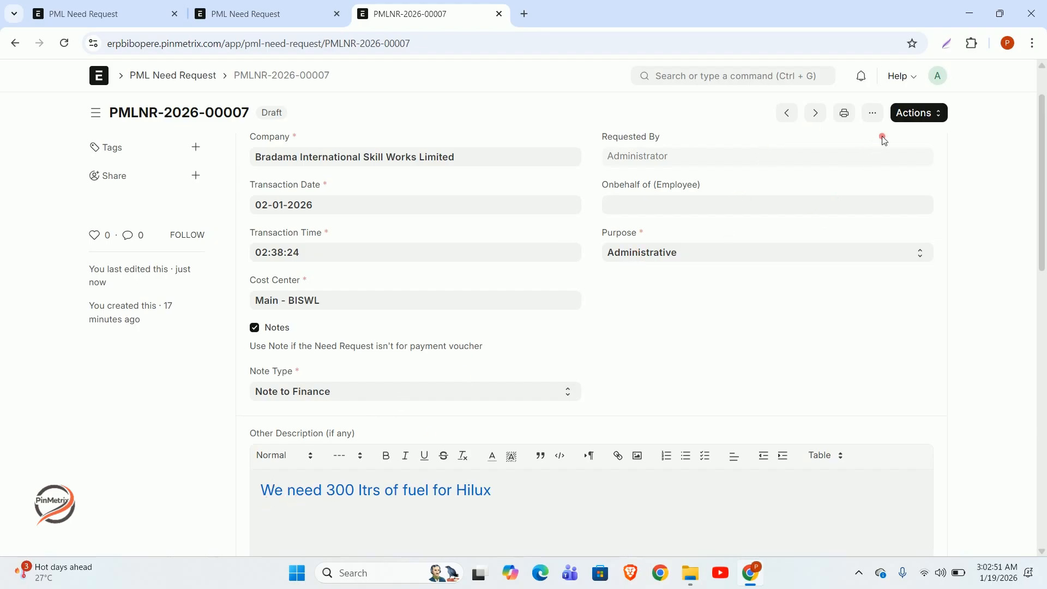
Step: Send the draft request to FC with Make Request to FC, and check which approval actions it offers
{"action": "left_click", "coordinate": [912, 115]}
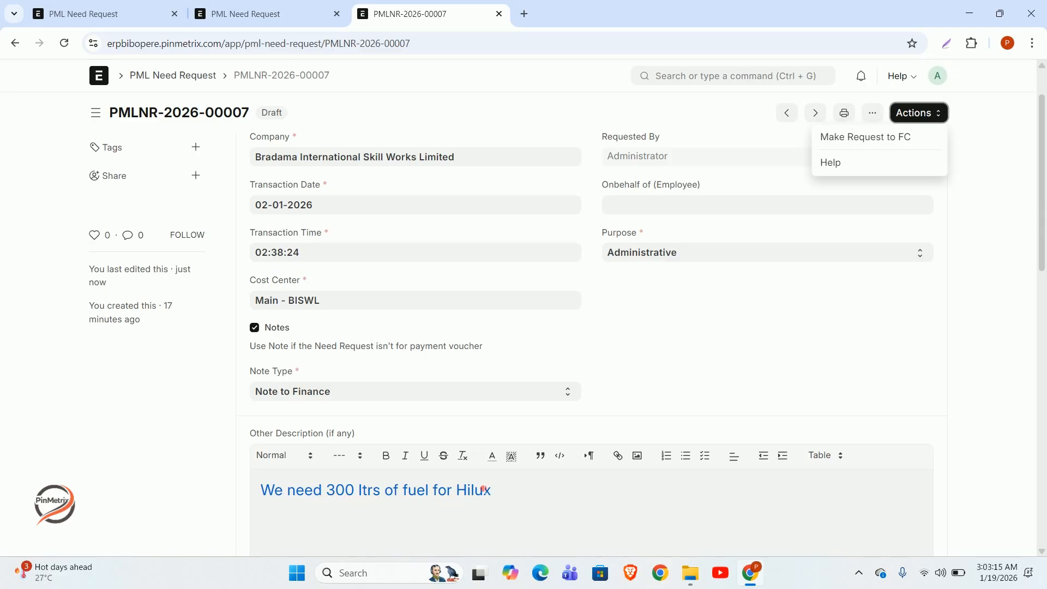
{"action": "left_click", "coordinate": [850, 137]}
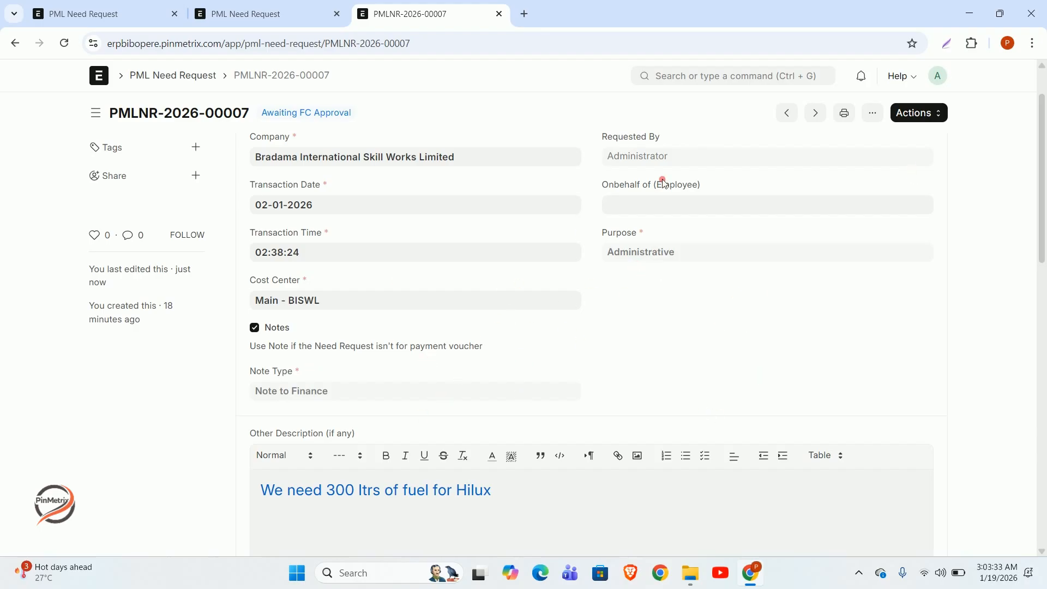
{"action": "left_click", "coordinate": [918, 113]}
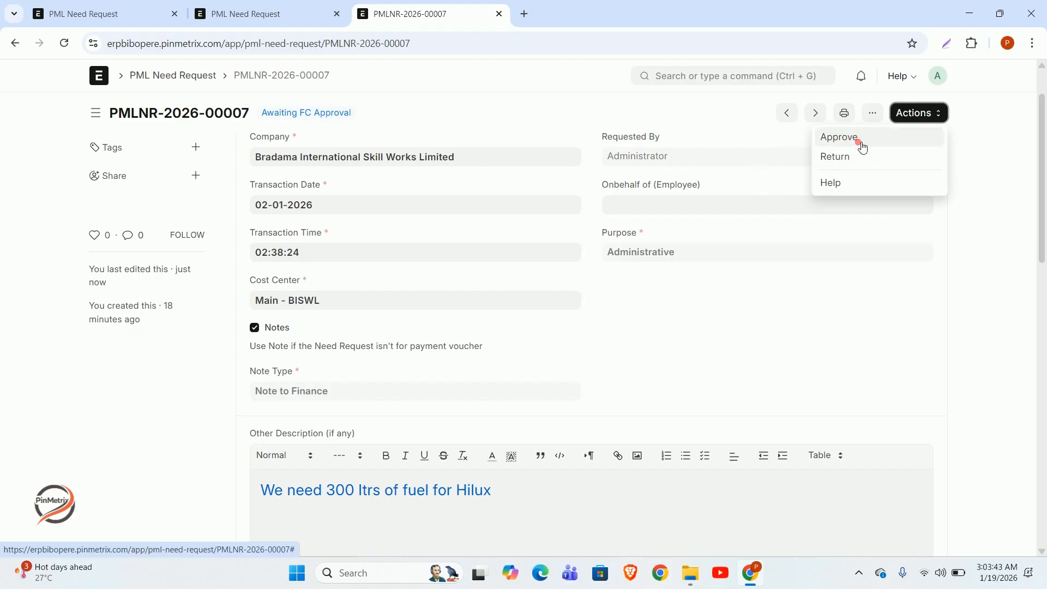
{"action": "left_click", "coordinate": [988, 314]}
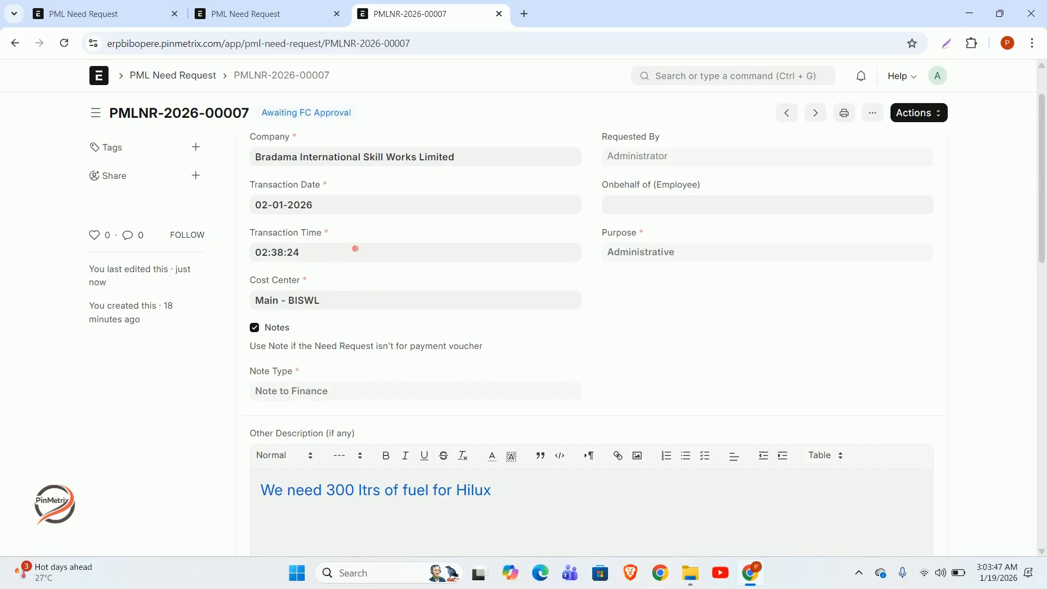
Step: Begin a comment on the need request with an @ mention
{"action": "scroll", "coordinate": [388, 300], "scroll_direction": "down", "scroll_amount": 3}
{"action": "scroll", "coordinate": [390, 301], "scroll_direction": "up", "scroll_amount": 4}
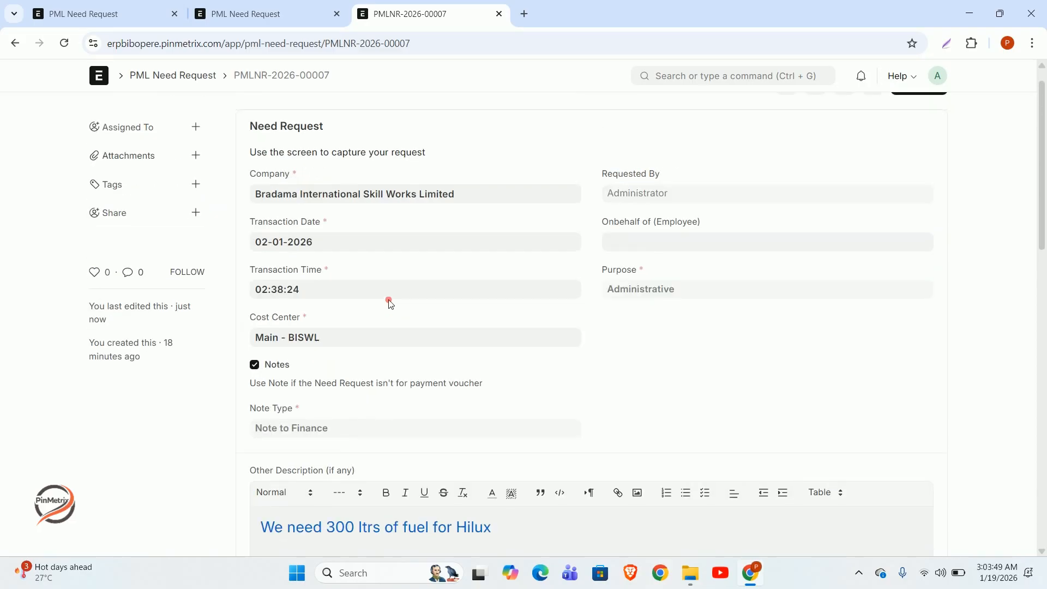
{"action": "scroll", "coordinate": [390, 302], "scroll_direction": "down", "scroll_amount": 9}
{"action": "left_click", "coordinate": [390, 273]}
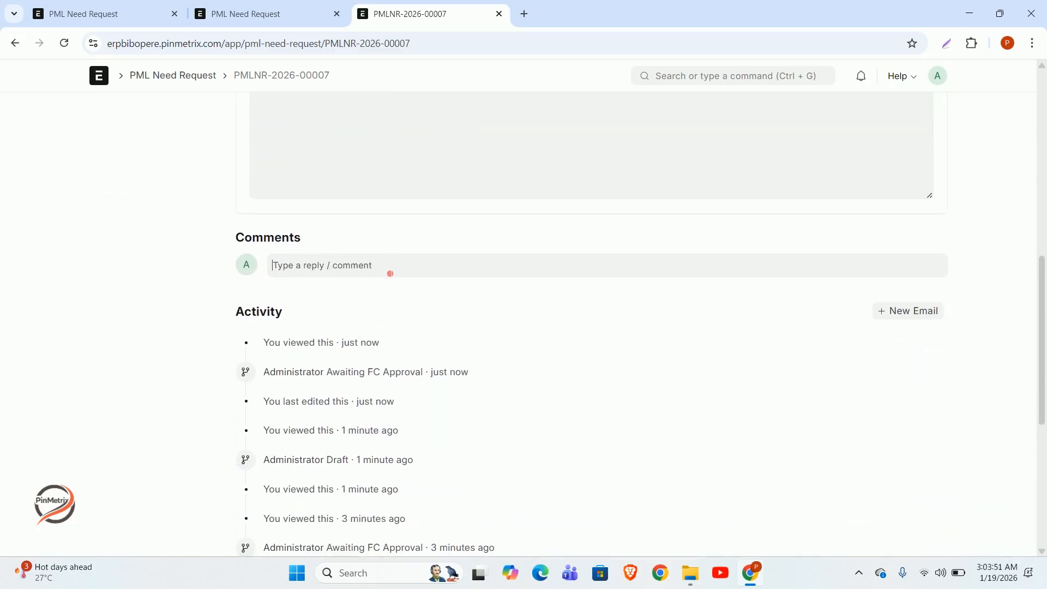
{"action": "scroll", "coordinate": [464, 261], "scroll_direction": "up", "scroll_amount": 4}
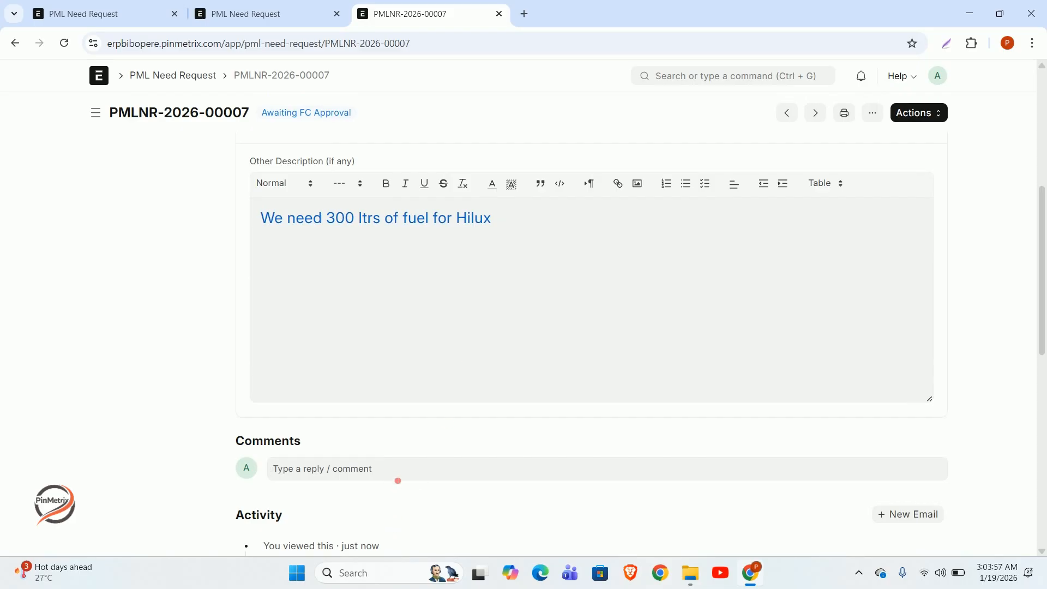
{"action": "type", "text": "@"}
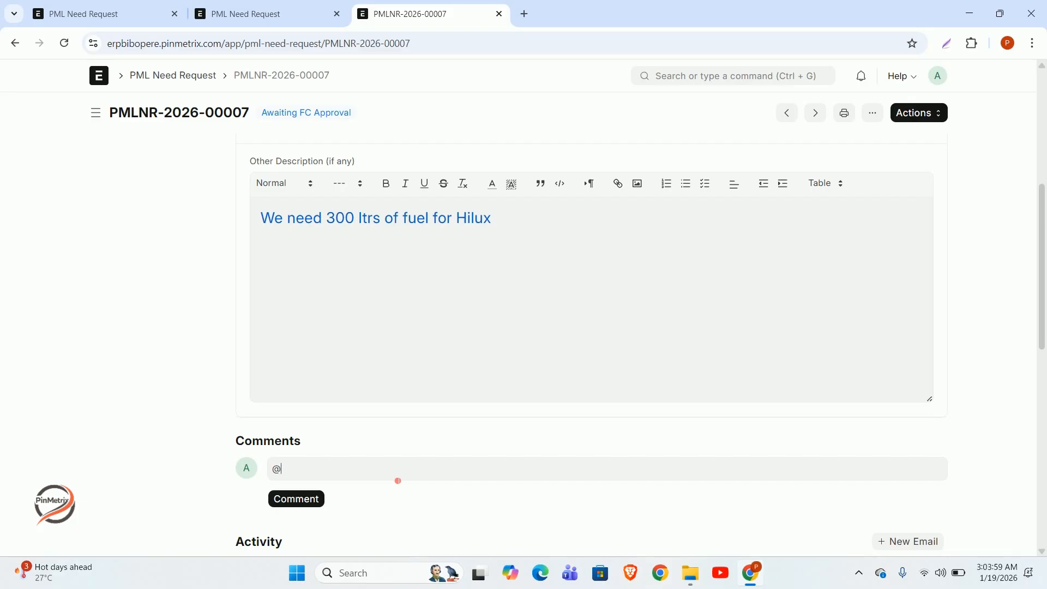
{"action": "type", "text": "olumi"}
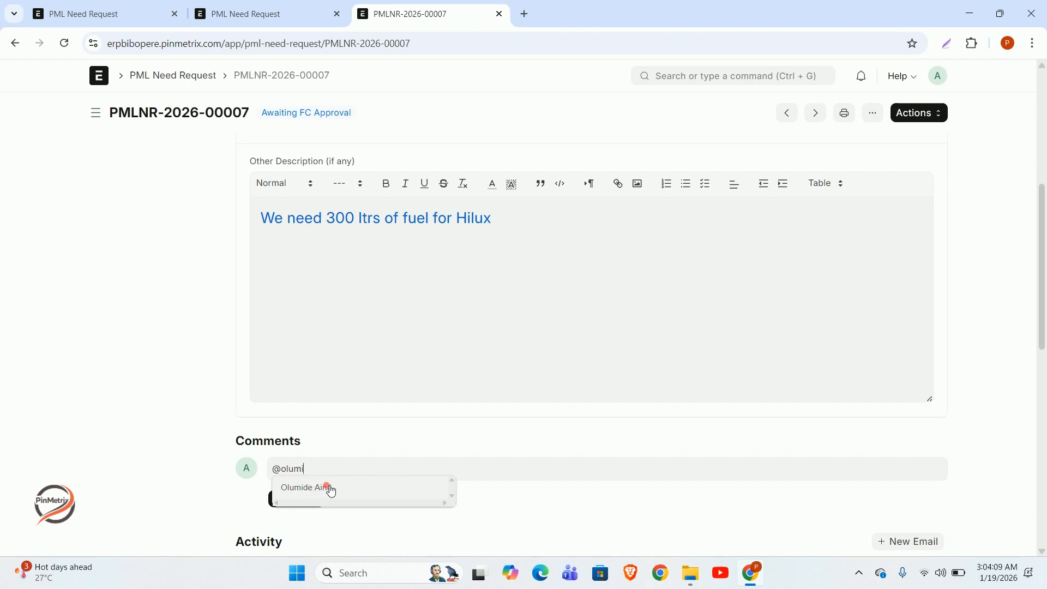
{"action": "key", "text": "BackSpace"}
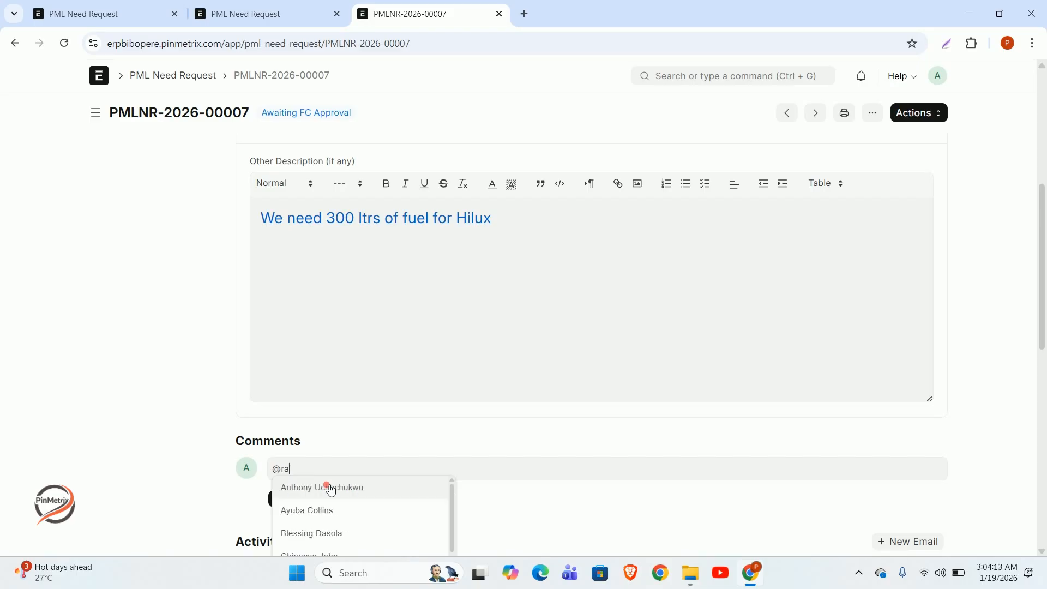
{"action": "type", "text": "shee"}
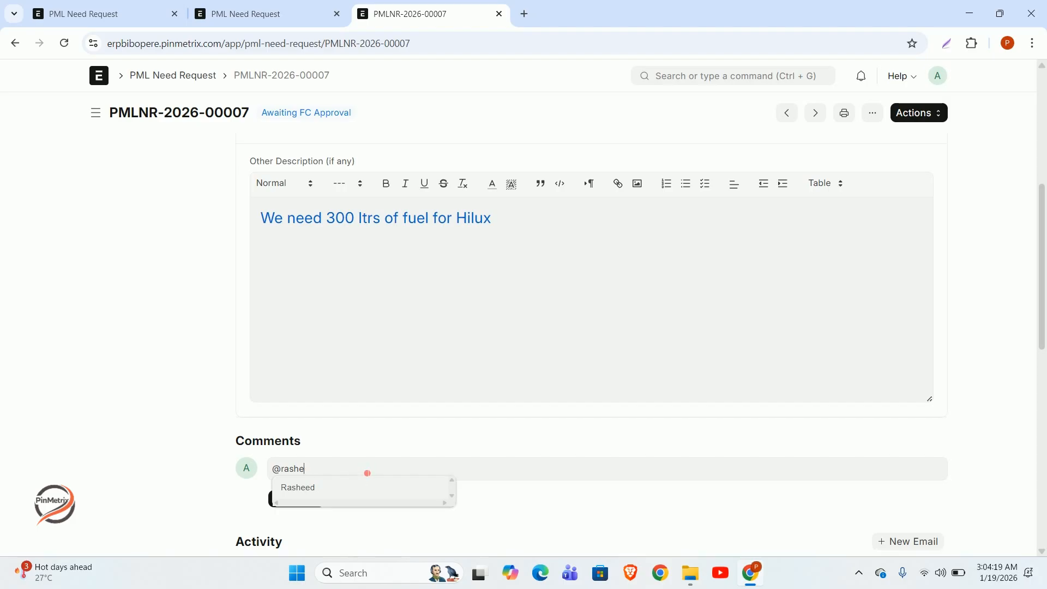
{"action": "key", "text": "BackSpace"}
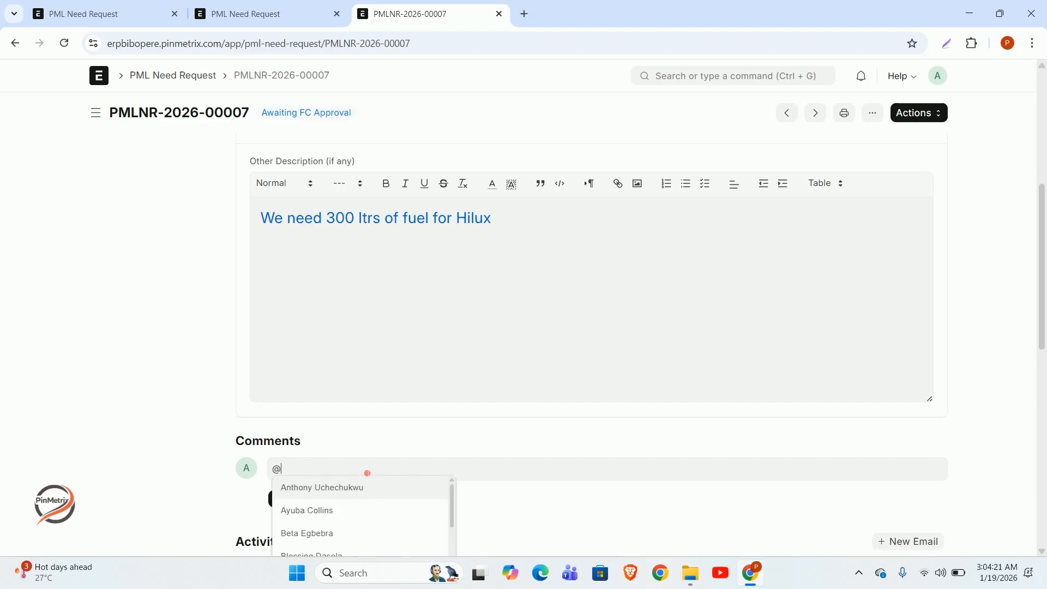
Step: Mention two colleagues in the request's comment by picking each one from the suggested users
{"action": "type", "text": "Olumide"}
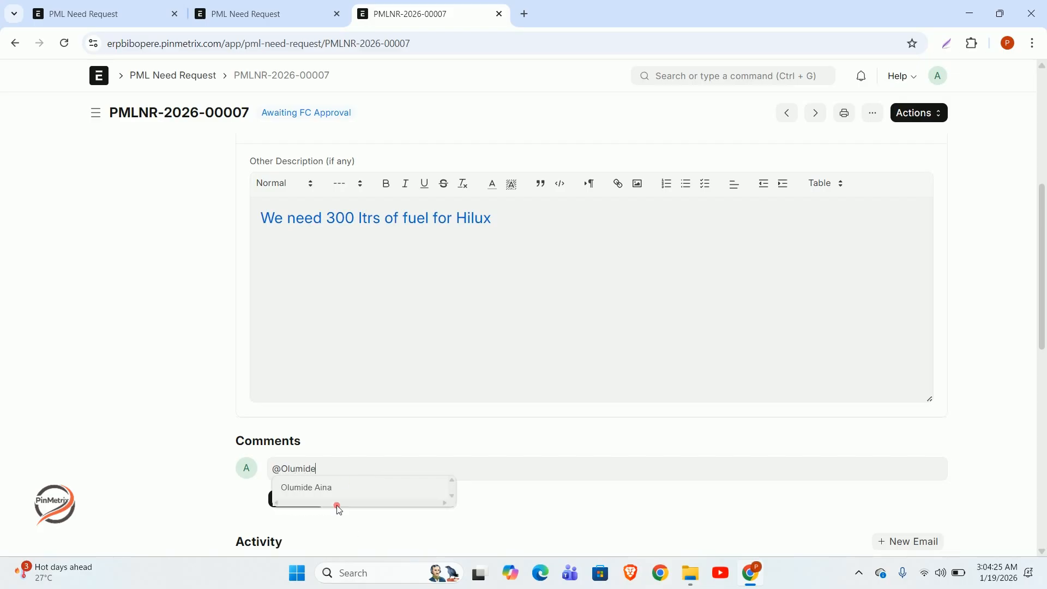
{"action": "left_click", "coordinate": [351, 489]}
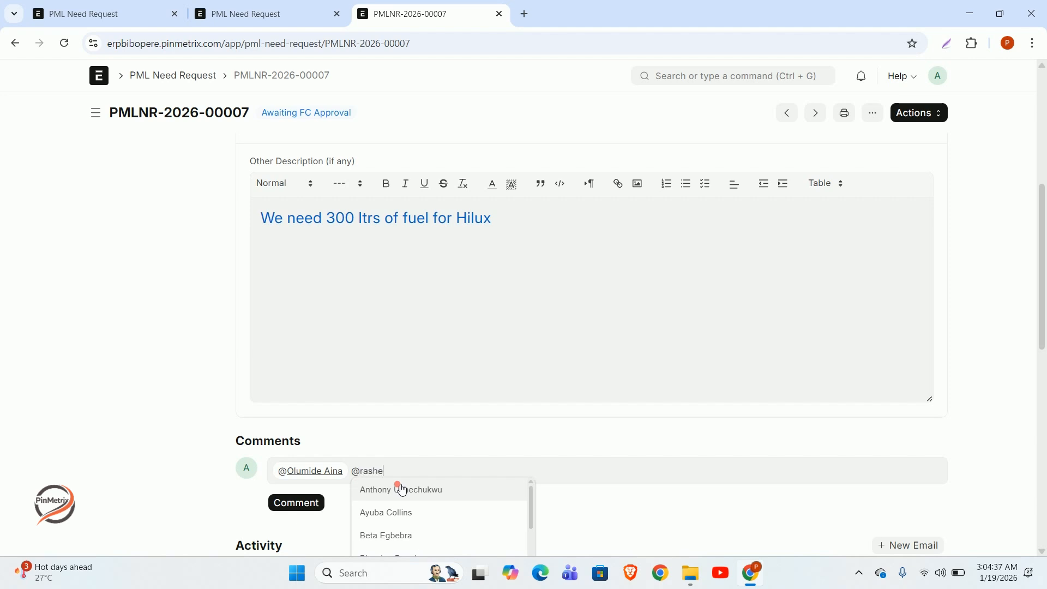
{"action": "type", "text": "e"}
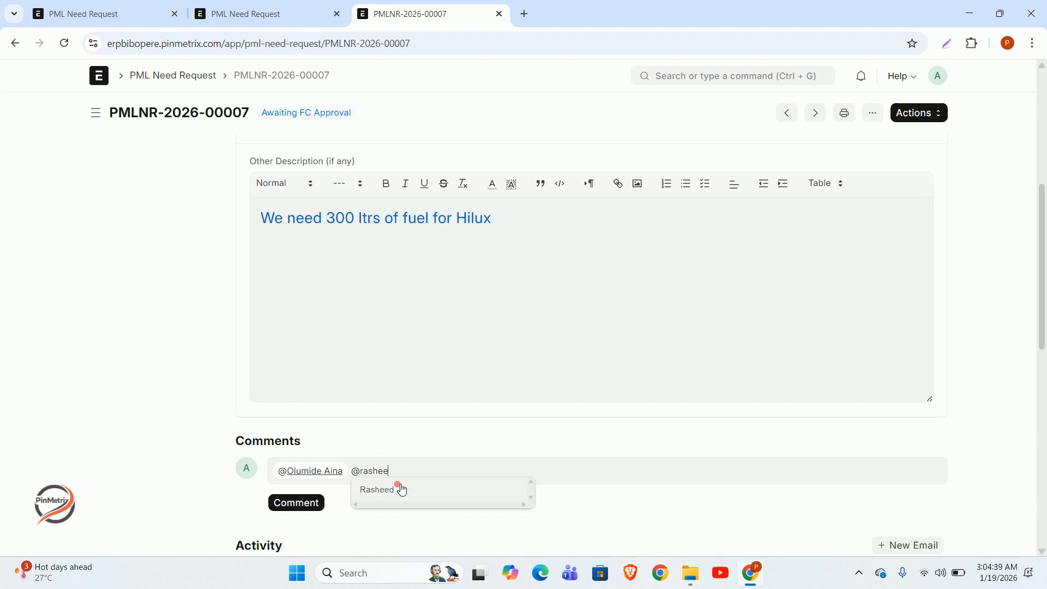
{"action": "left_click", "coordinate": [403, 490]}
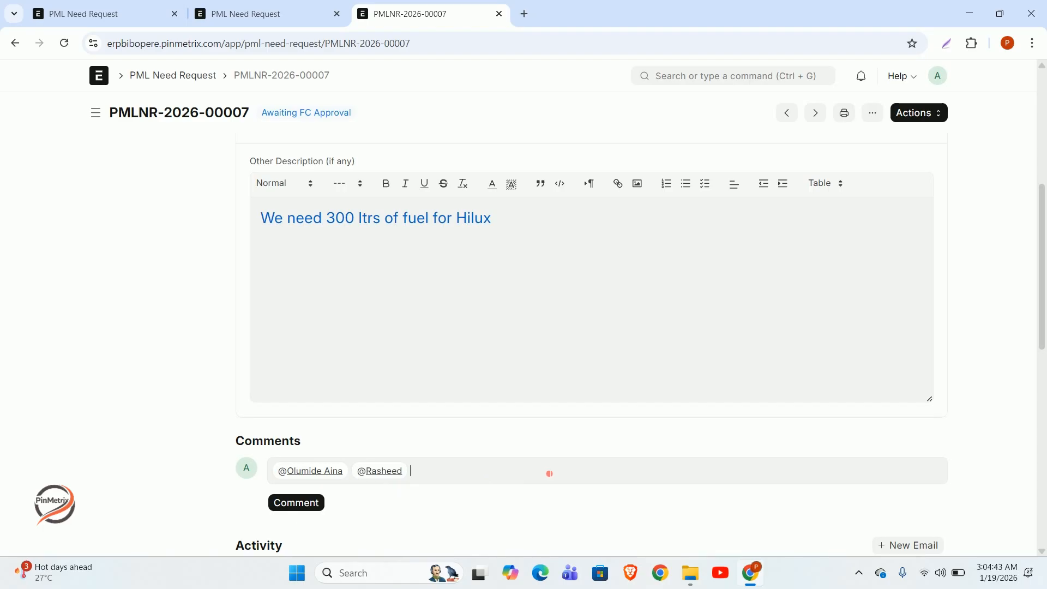
Step: Complete the comment with "kindly provide has stated in this document" after the two mentions and post it
{"action": "type", "text": "kindly provide has stated in this document"}
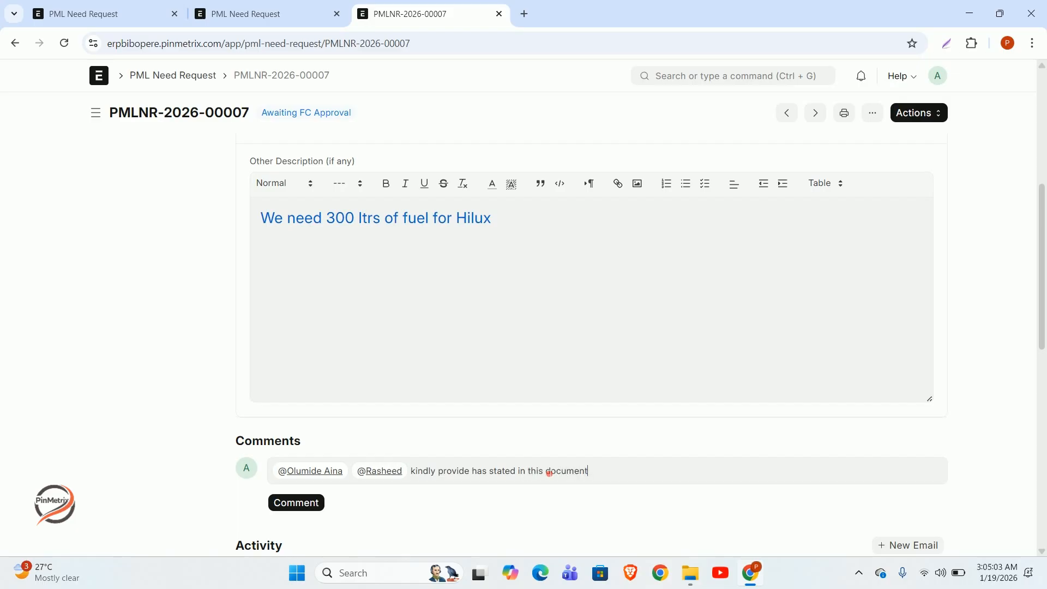
{"action": "scroll", "coordinate": [475, 469], "scroll_direction": "down", "scroll_amount": 4}
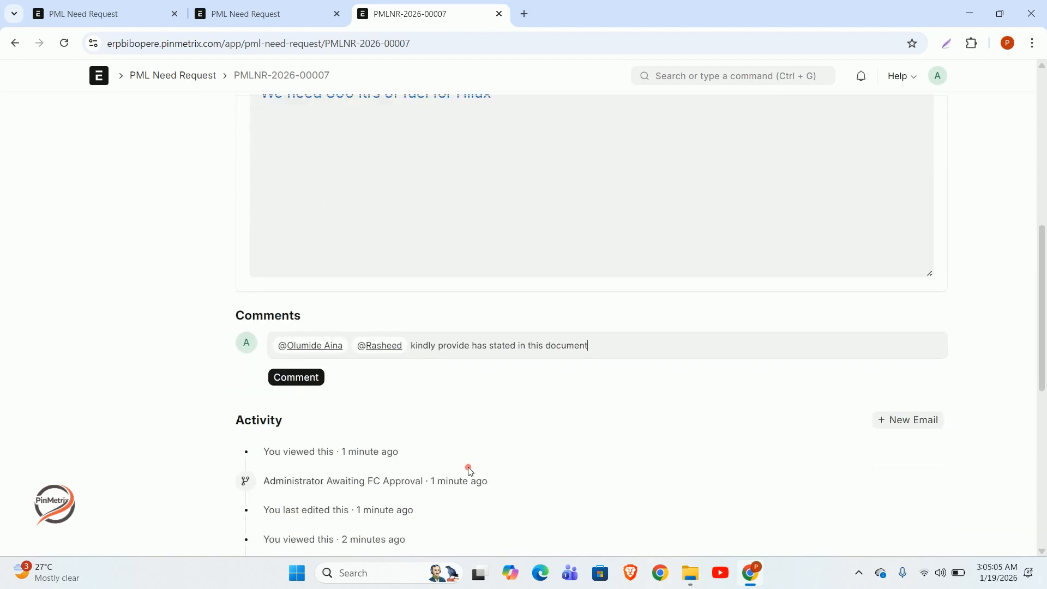
{"action": "left_click", "coordinate": [315, 299]}
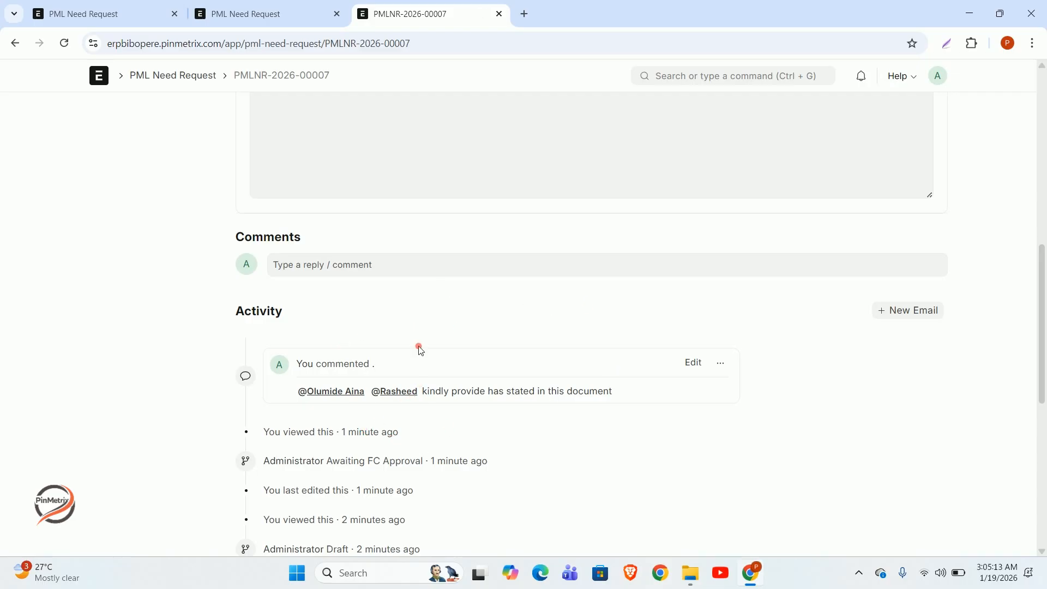
Step: Examine the request's assignment options and its sharing permissions without assigning or sharing it
{"action": "scroll", "coordinate": [531, 404], "scroll_direction": "up", "scroll_amount": 5}
{"action": "scroll", "coordinate": [468, 381], "scroll_direction": "up", "scroll_amount": 5}
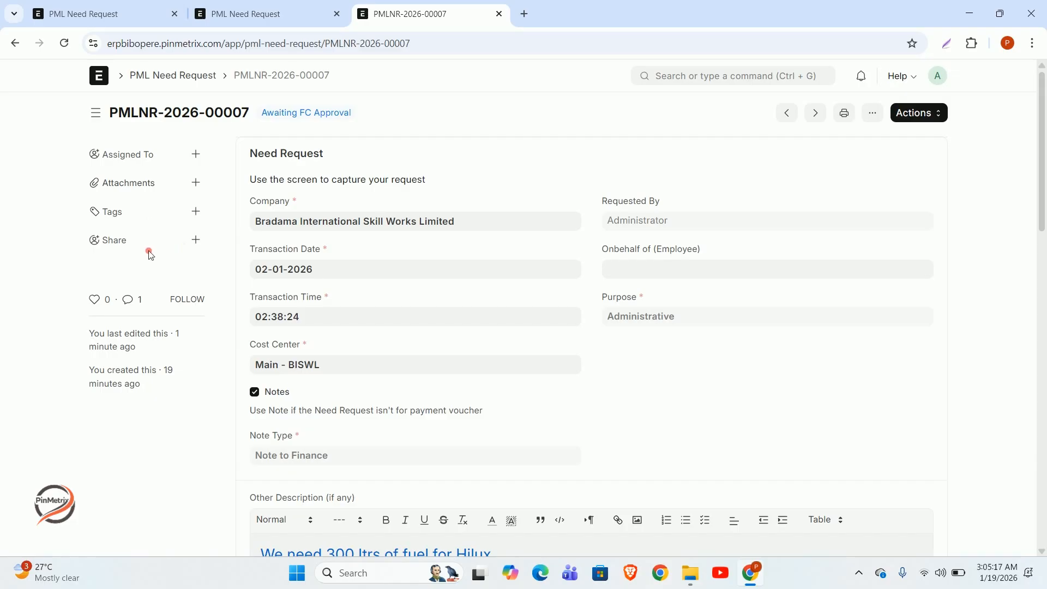
{"action": "left_click", "coordinate": [196, 154]}
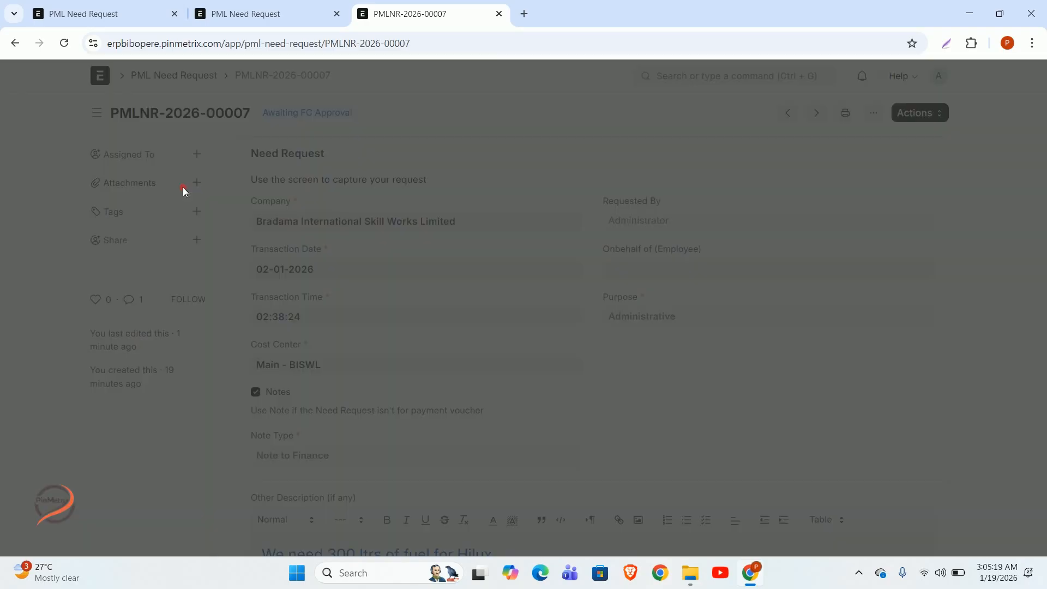
{"action": "left_click", "coordinate": [369, 189]}
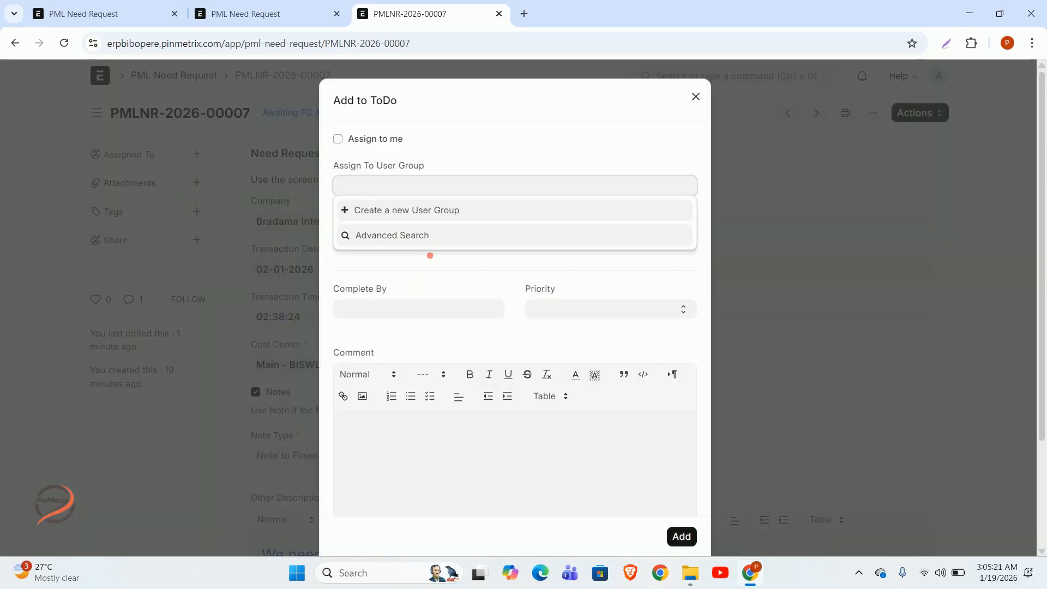
{"action": "left_click", "coordinate": [696, 97]}
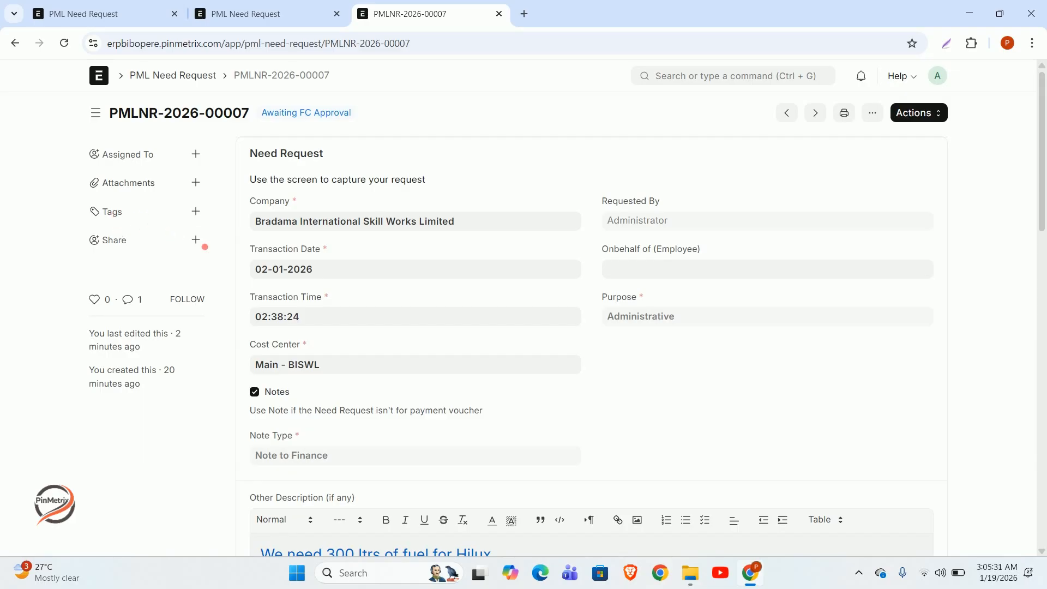
{"action": "left_click", "coordinate": [197, 241]}
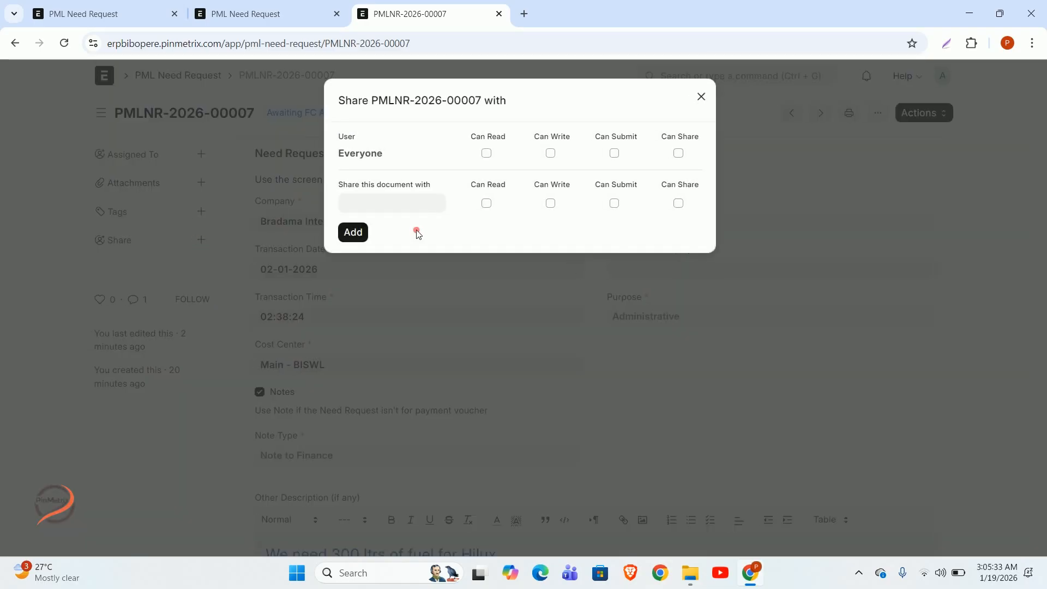
{"action": "left_click", "coordinate": [713, 104]}
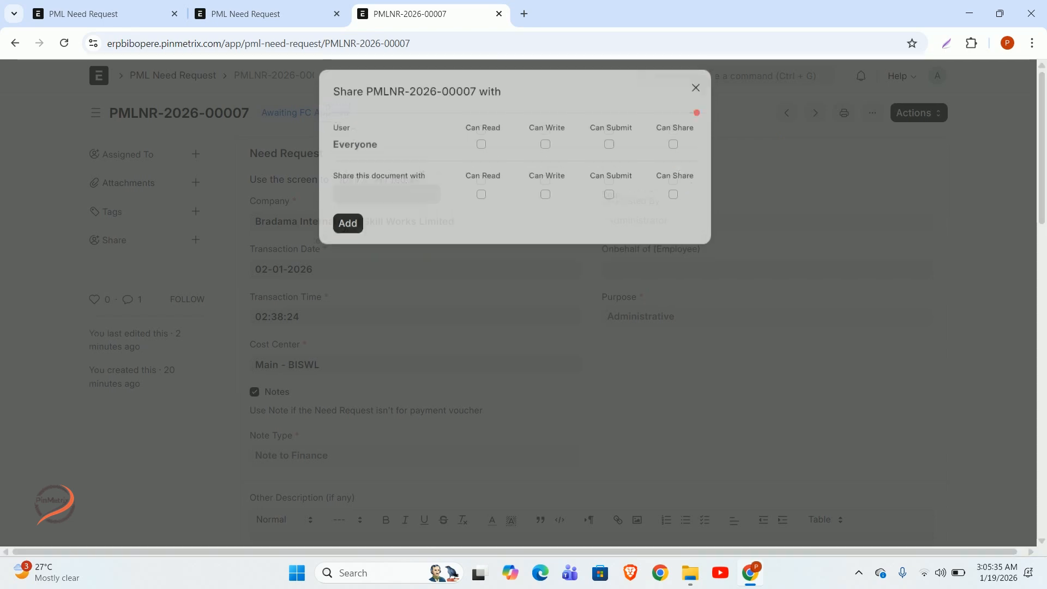
Step: Approve the need request at the FC approval stage
{"action": "scroll", "coordinate": [641, 376], "scroll_direction": "down", "scroll_amount": 4}
{"action": "scroll", "coordinate": [642, 377], "scroll_direction": "down", "scroll_amount": 8}
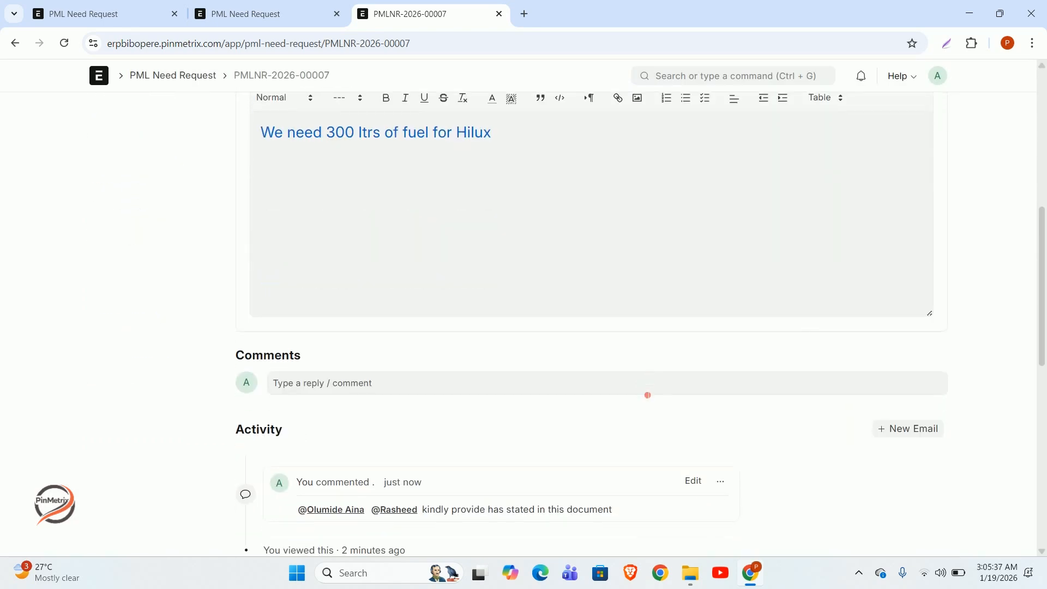
{"action": "scroll", "coordinate": [439, 281], "scroll_direction": "up", "scroll_amount": 6}
{"action": "scroll", "coordinate": [440, 284], "scroll_direction": "up", "scroll_amount": 6}
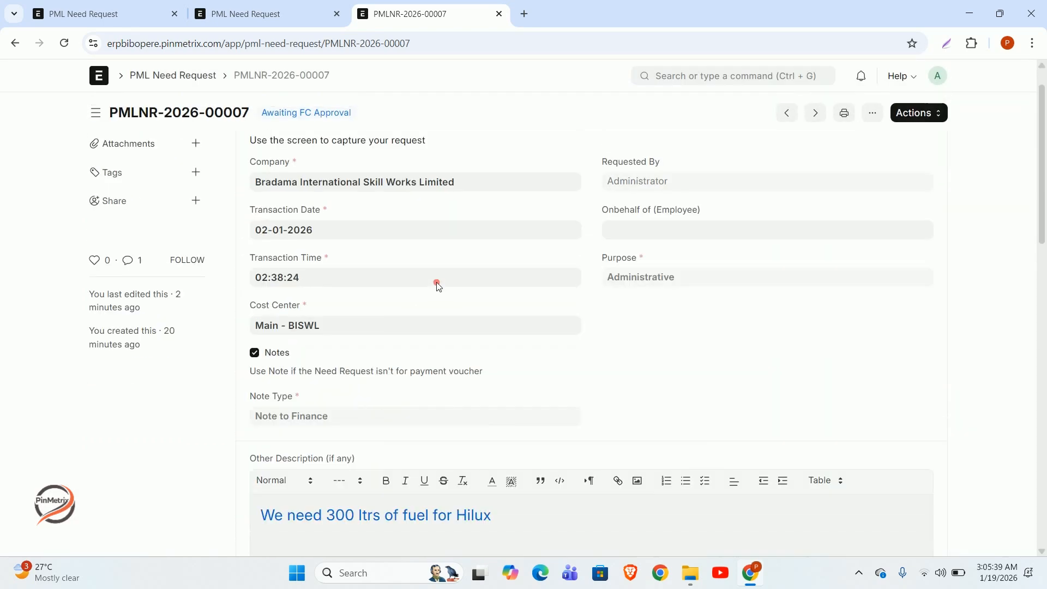
{"action": "scroll", "coordinate": [725, 365], "scroll_direction": "down", "scroll_amount": 1}
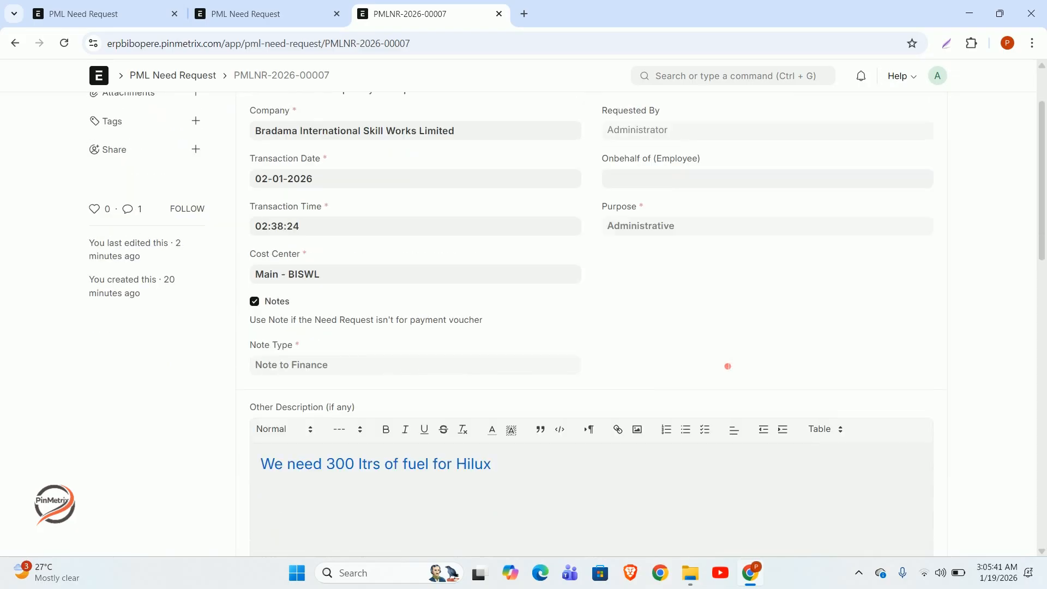
{"action": "scroll", "coordinate": [723, 363], "scroll_direction": "up", "scroll_amount": 2}
{"action": "left_click", "coordinate": [908, 116]}
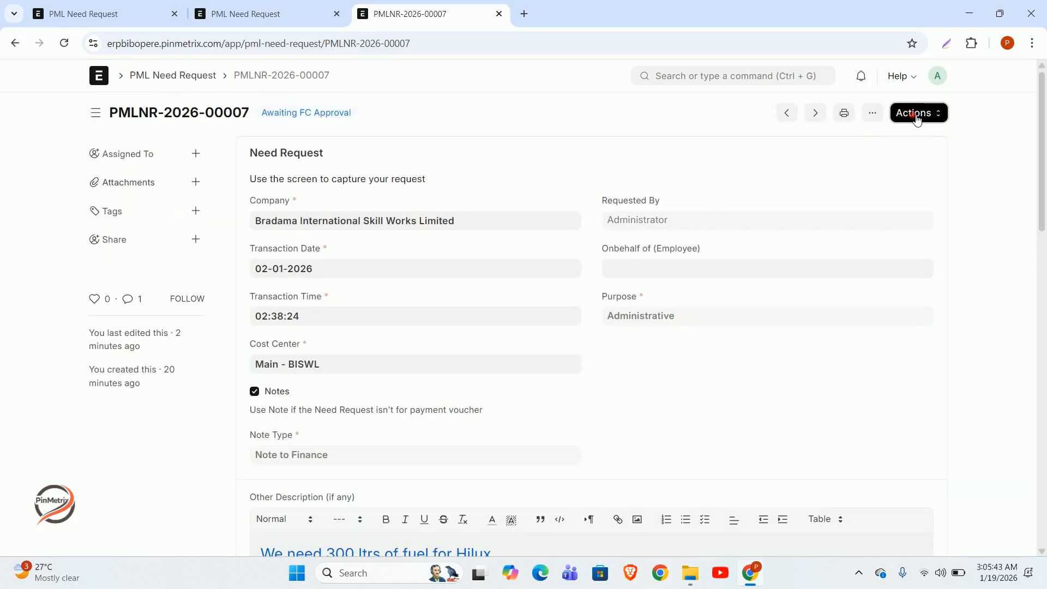
{"action": "left_click", "coordinate": [844, 136]}
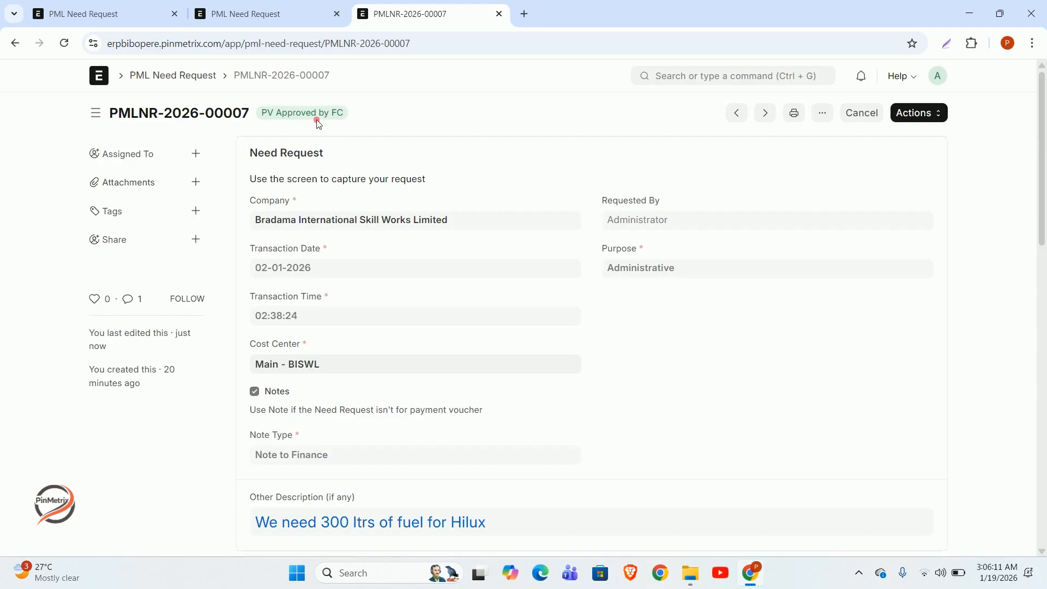
Step: Review the approved request's status, details, description and activity history
{"action": "scroll", "coordinate": [473, 299], "scroll_direction": "down", "scroll_amount": 2}
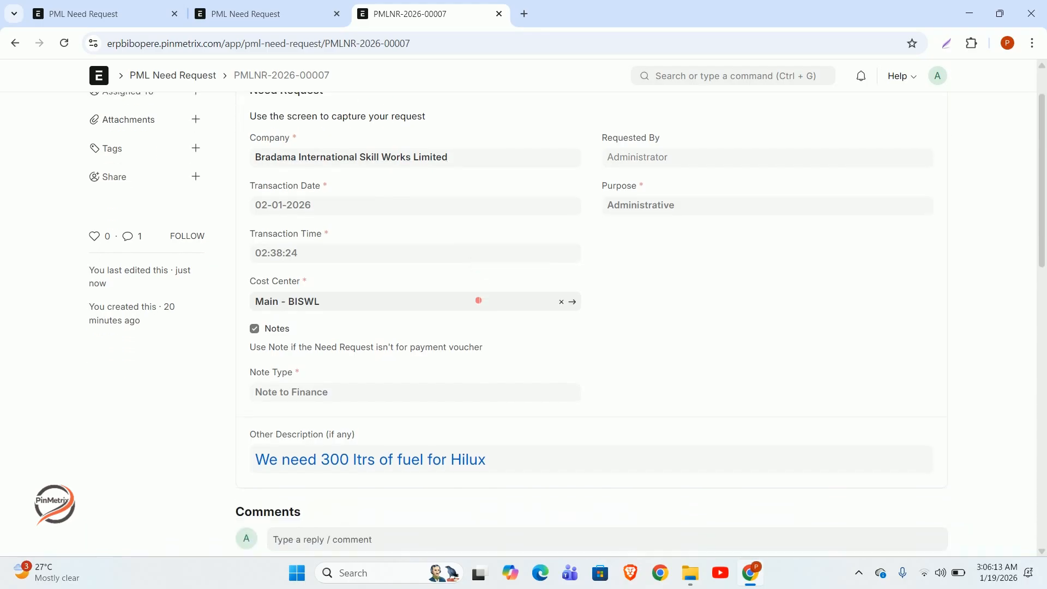
{"action": "scroll", "coordinate": [478, 300], "scroll_direction": "down", "scroll_amount": 3}
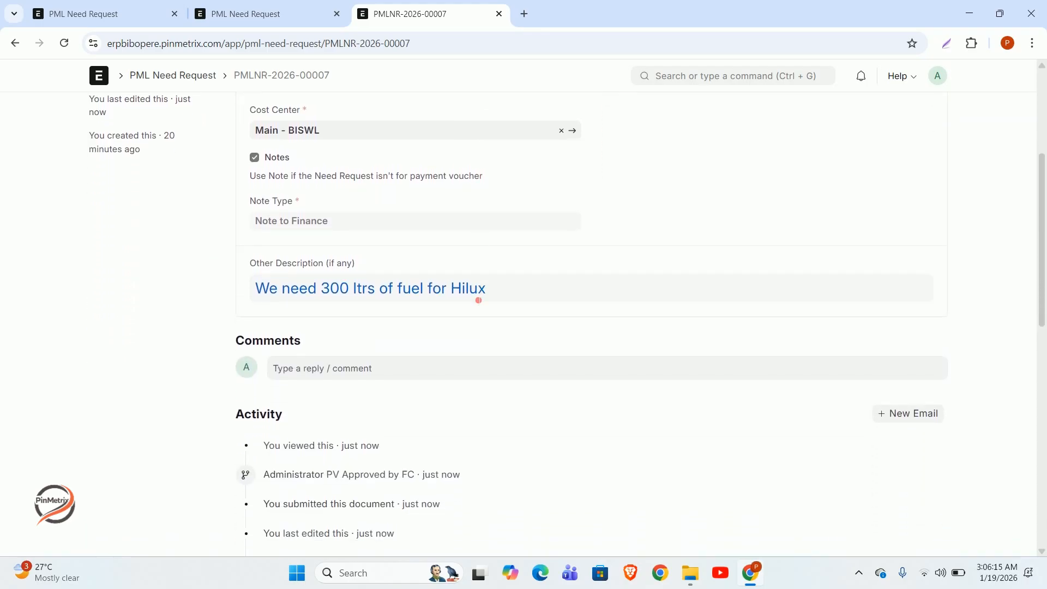
{"action": "scroll", "coordinate": [474, 299], "scroll_direction": "up", "scroll_amount": 5}
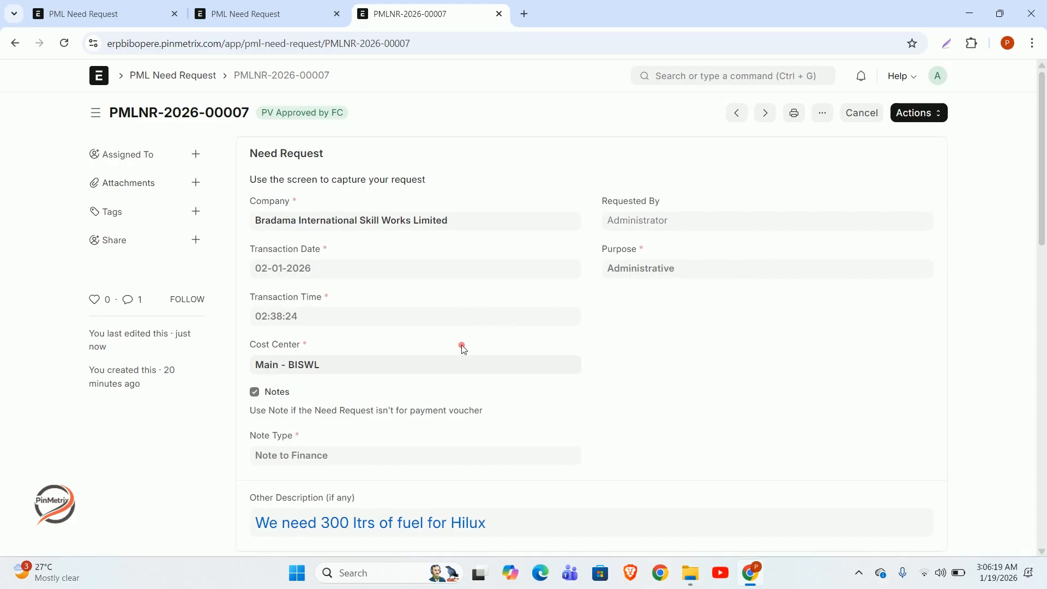
{"action": "scroll", "coordinate": [548, 377], "scroll_direction": "down", "scroll_amount": 1}
{"action": "scroll", "coordinate": [570, 374], "scroll_direction": "up", "scroll_amount": 1}
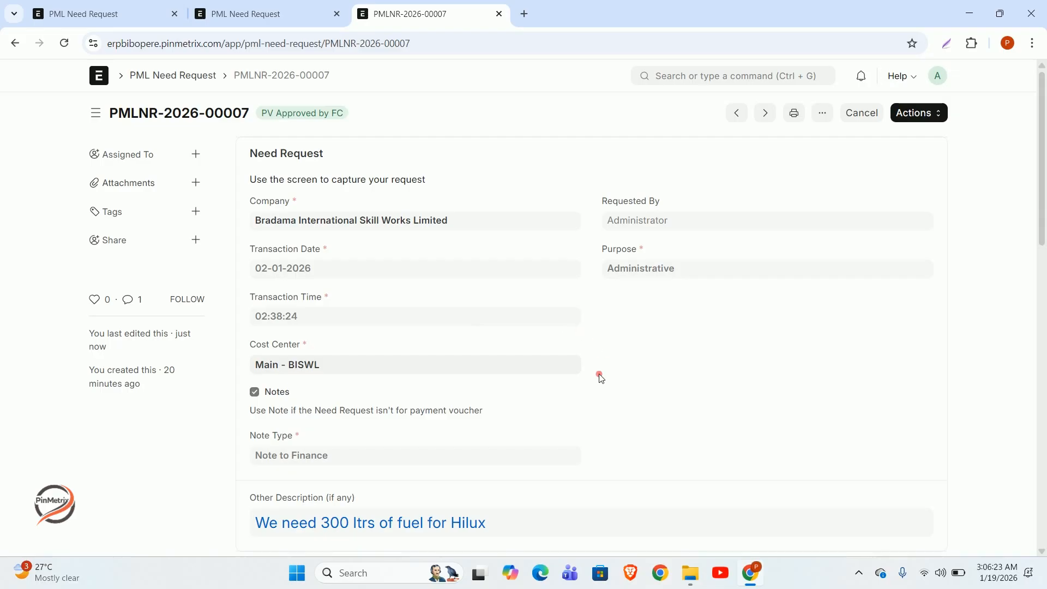
{"action": "scroll", "coordinate": [332, 343], "scroll_direction": "down", "scroll_amount": 5}
{"action": "scroll", "coordinate": [393, 361], "scroll_direction": "up", "scroll_amount": 5}
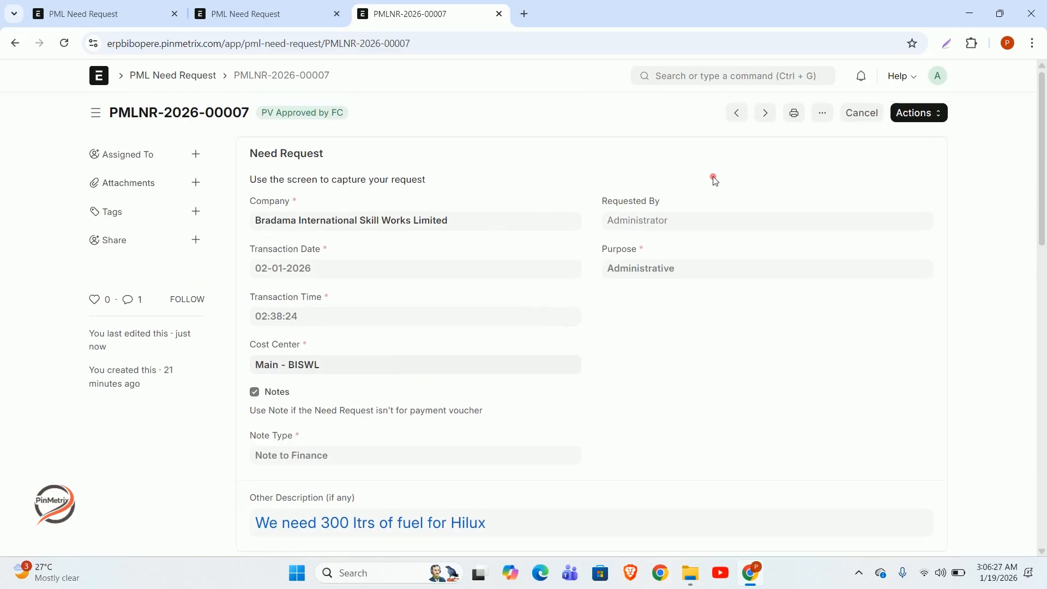
Step: Duplicate the approved need request into a new PML Need Request
{"action": "left_click", "coordinate": [823, 116]}
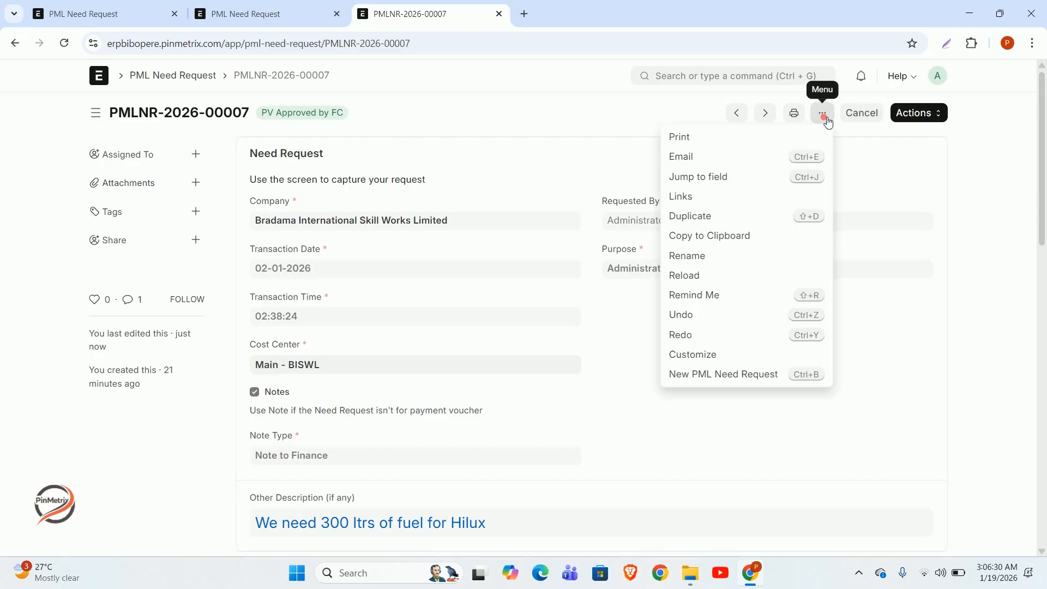
{"action": "left_click", "coordinate": [728, 222]}
{"action": "scroll", "coordinate": [456, 335], "scroll_direction": "down", "scroll_amount": 4}
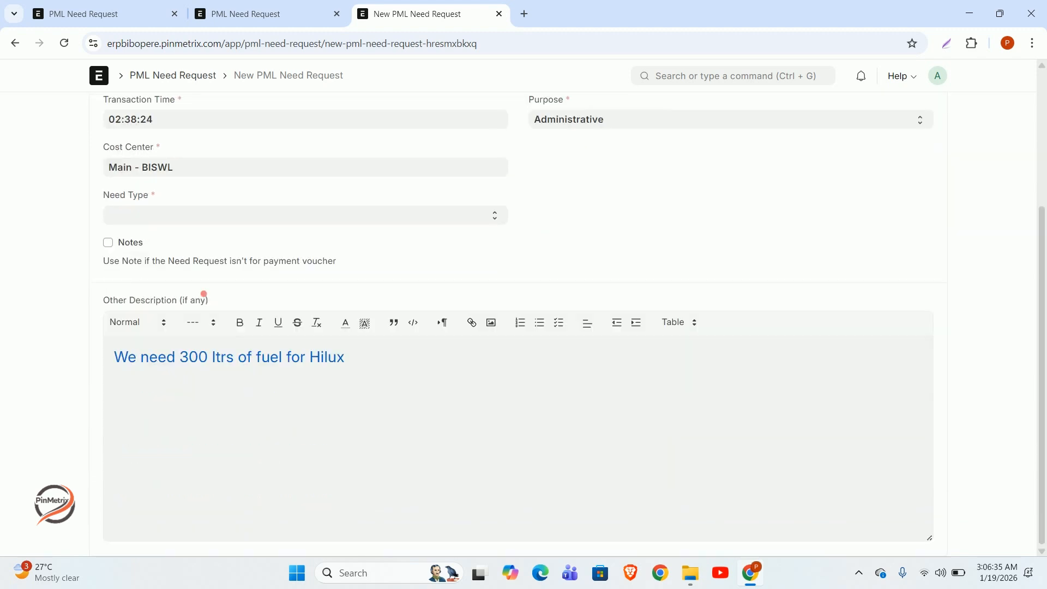
{"action": "scroll", "coordinate": [330, 304], "scroll_direction": "up", "scroll_amount": 4}
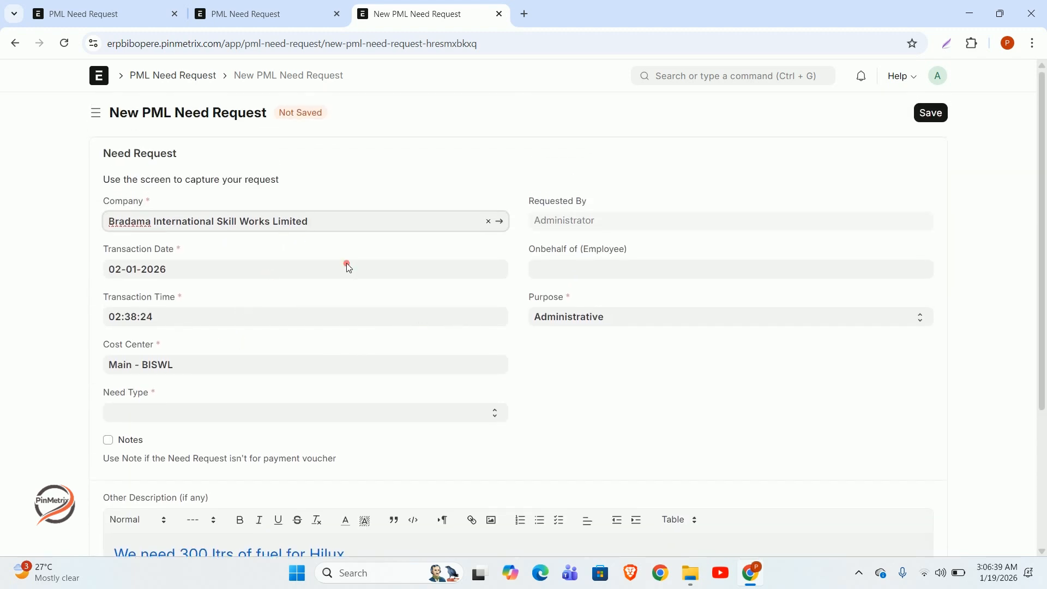
Step: Mark the duplicated request as Notes and set its note type to Note to Admin
{"action": "left_click", "coordinate": [262, 418]}
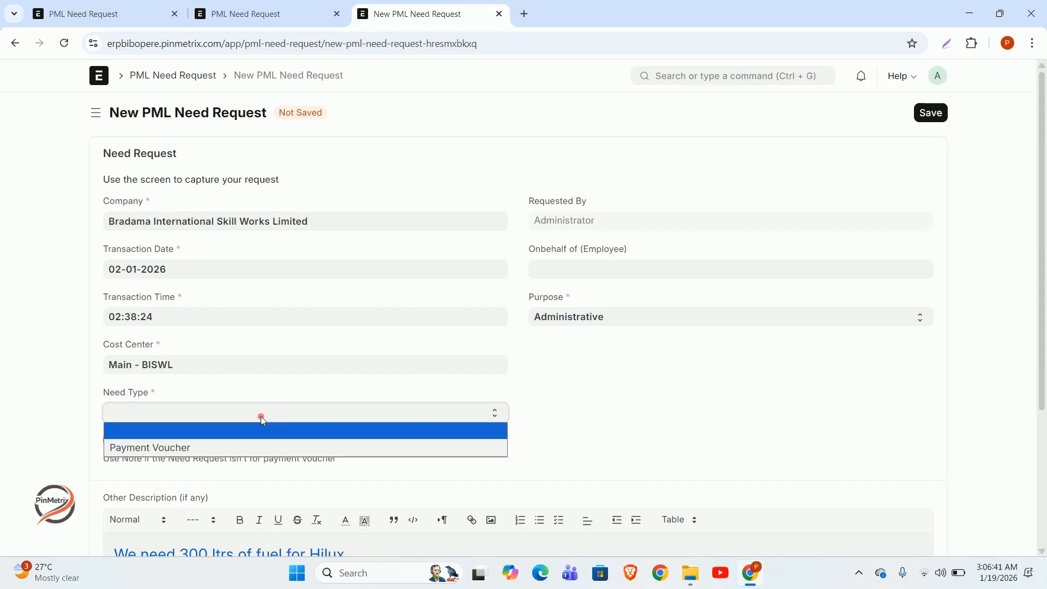
{"action": "left_click", "coordinate": [276, 391]}
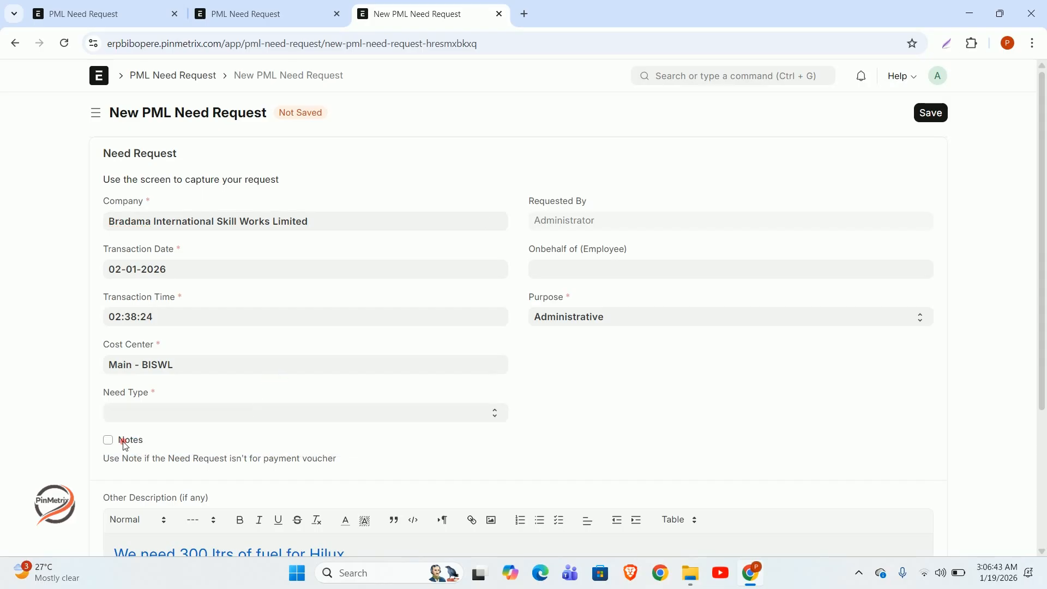
{"action": "left_click", "coordinate": [123, 438]}
{"action": "scroll", "coordinate": [395, 422], "scroll_direction": "down", "scroll_amount": 4}
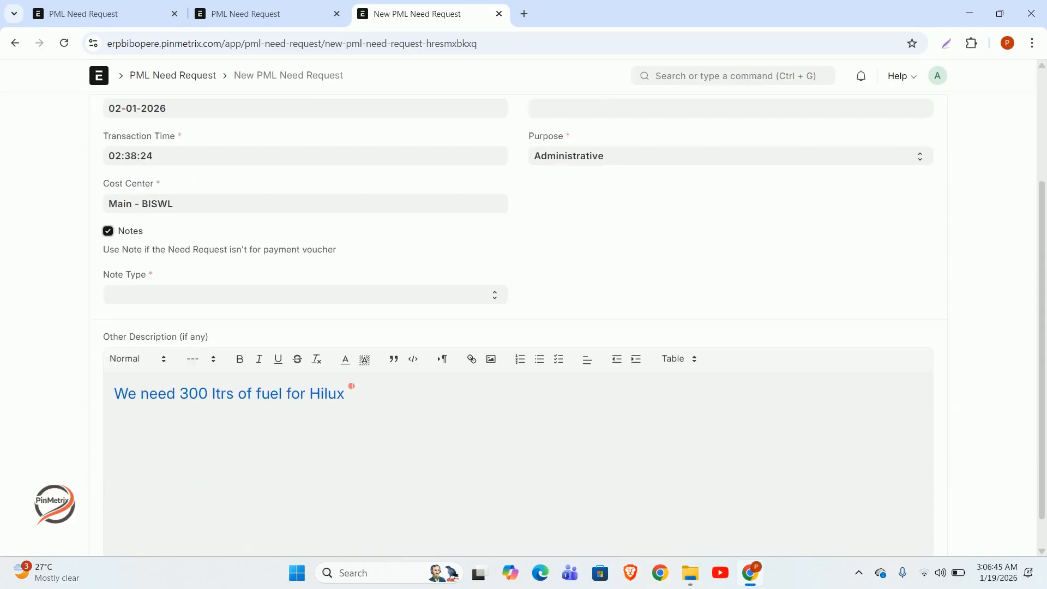
{"action": "left_click", "coordinate": [343, 263]}
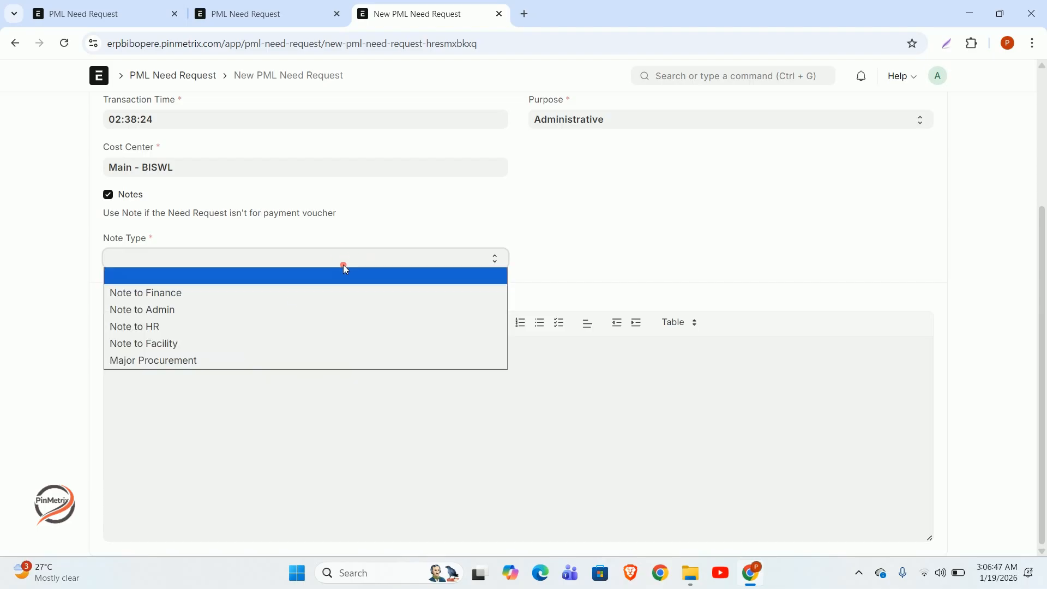
{"action": "left_click", "coordinate": [247, 309]}
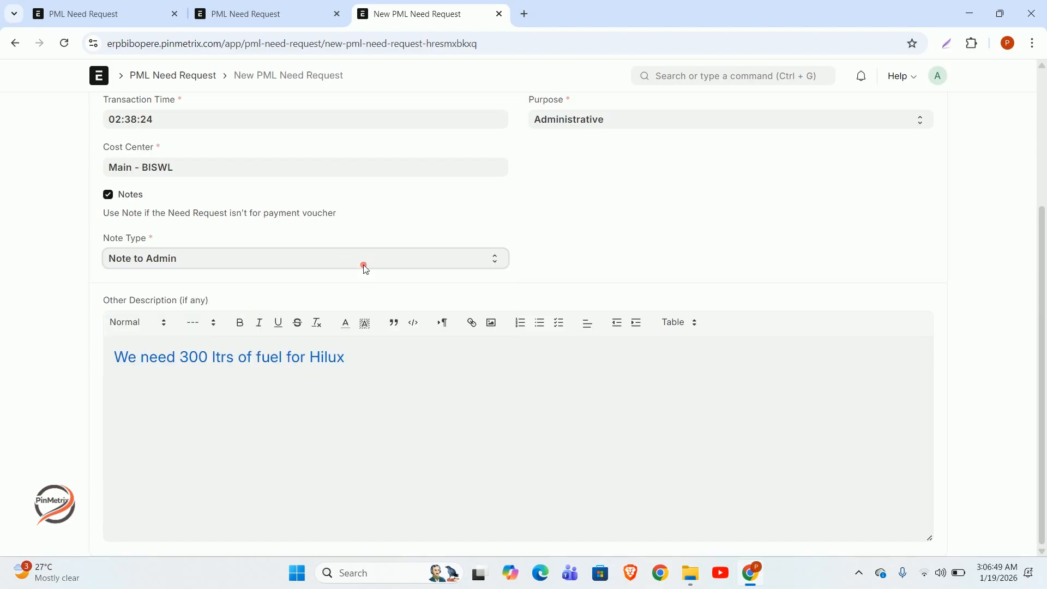
{"action": "scroll", "coordinate": [424, 247], "scroll_direction": "up", "scroll_amount": 4}
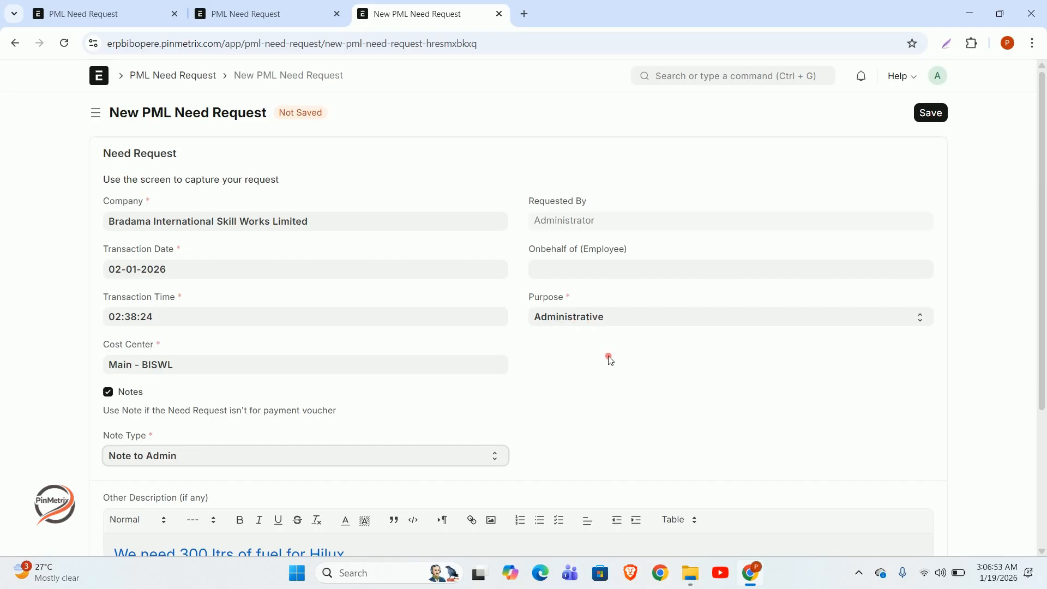
Step: Try Project as the request's purpose to see the selectable projects, and set the purpose back to Administrative
{"action": "scroll", "coordinate": [437, 409], "scroll_direction": "down", "scroll_amount": 3}
{"action": "scroll", "coordinate": [590, 188], "scroll_direction": "up", "scroll_amount": 3}
{"action": "left_click", "coordinate": [631, 322]}
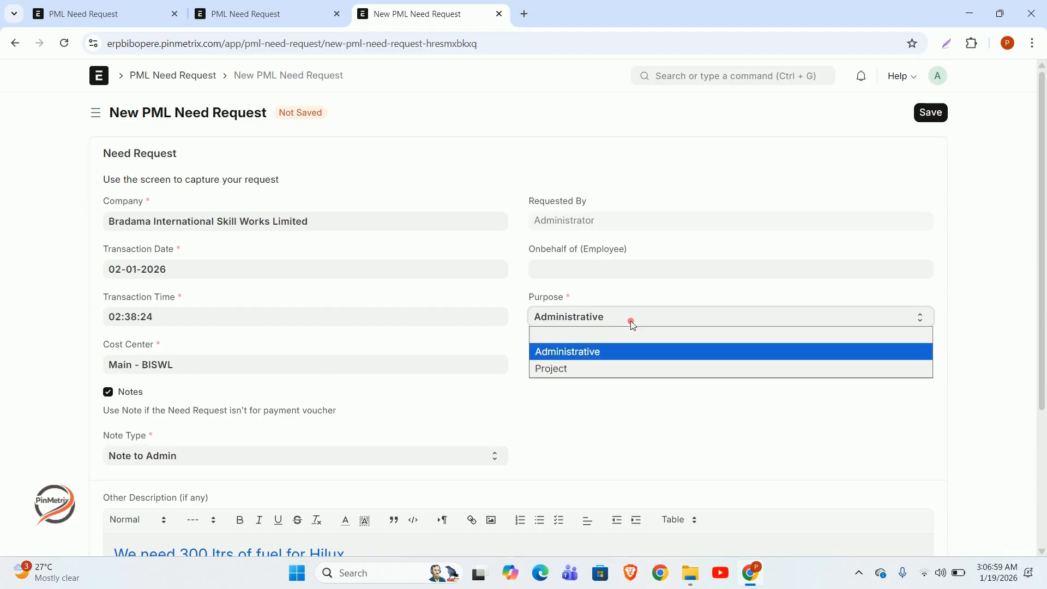
{"action": "left_click", "coordinate": [598, 369]}
{"action": "left_click", "coordinate": [546, 374]}
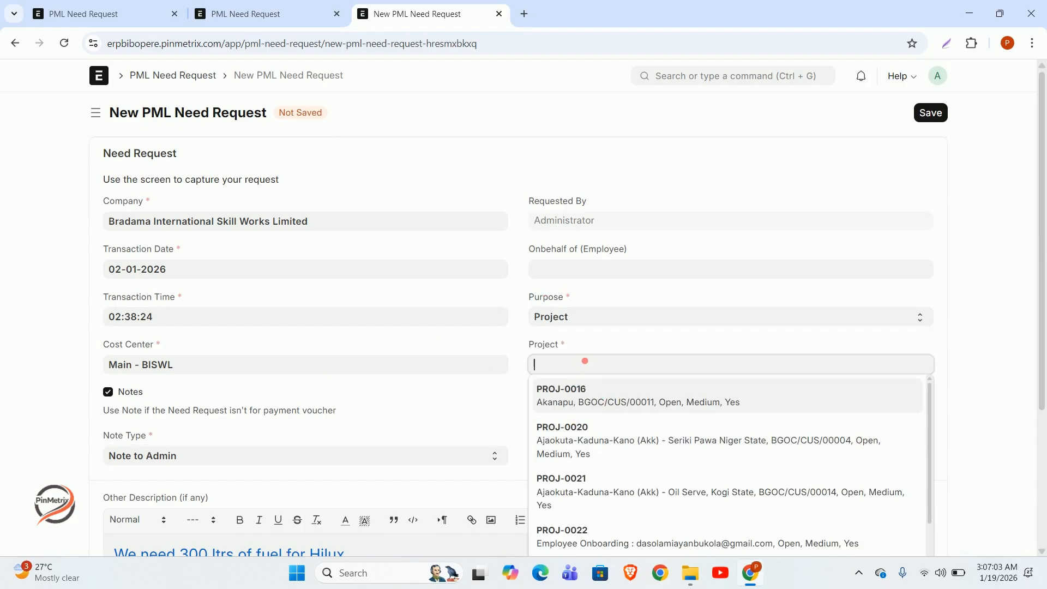
{"action": "left_click", "coordinate": [578, 322]}
{"action": "left_click", "coordinate": [582, 354]}
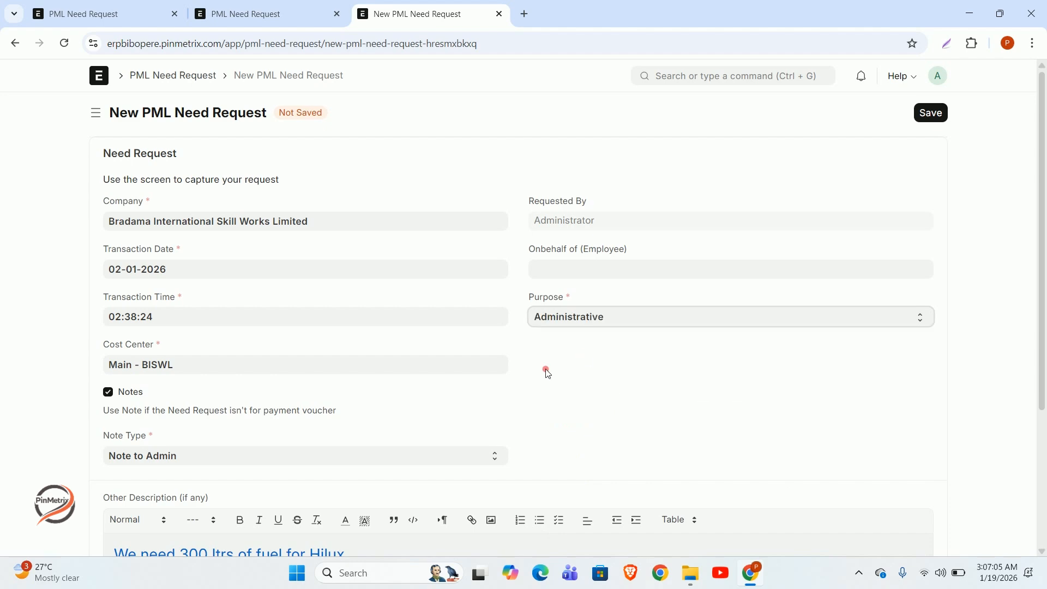
Step: Save the new Note to Admin request, keeping the duplicated Hilux fuel description
{"action": "scroll", "coordinate": [434, 357], "scroll_direction": "down", "scroll_amount": 3}
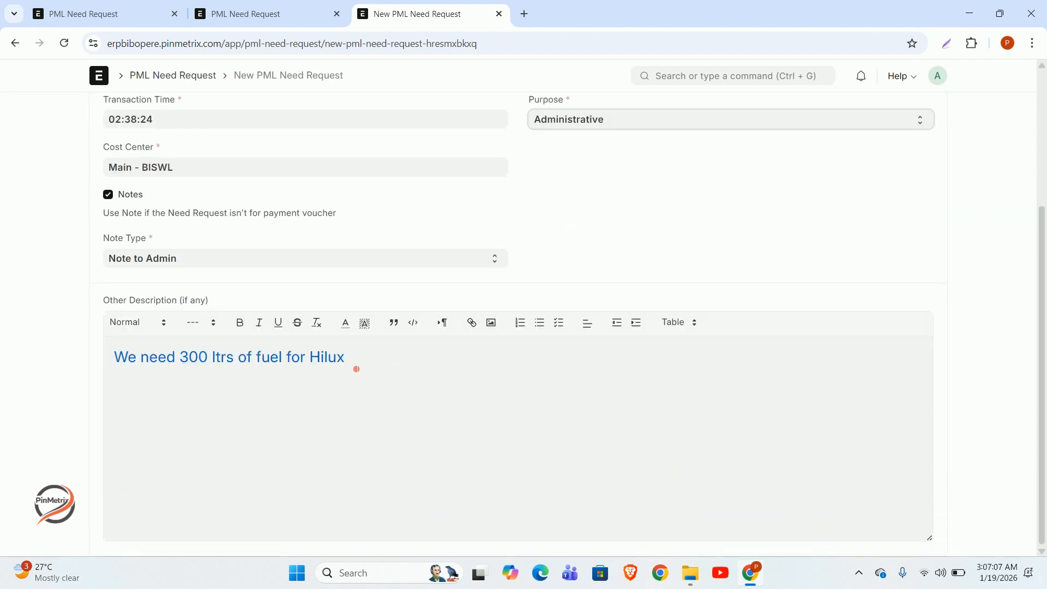
{"action": "left_click_drag", "start_coordinate": [346, 357], "coordinate": [101, 337]}
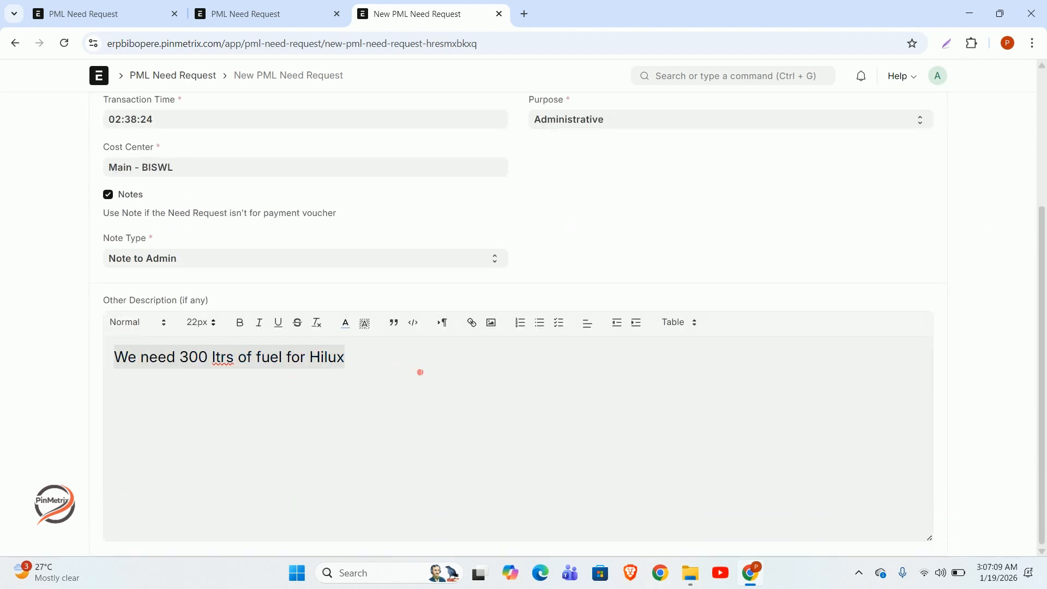
{"action": "scroll", "coordinate": [690, 243], "scroll_direction": "up", "scroll_amount": 3}
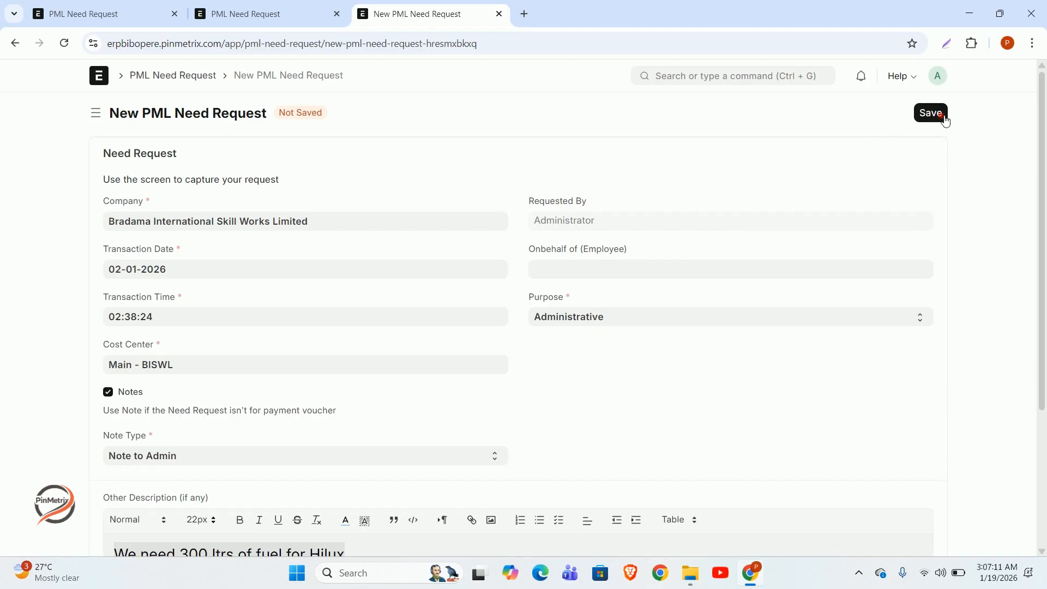
{"action": "left_click", "coordinate": [943, 115]}
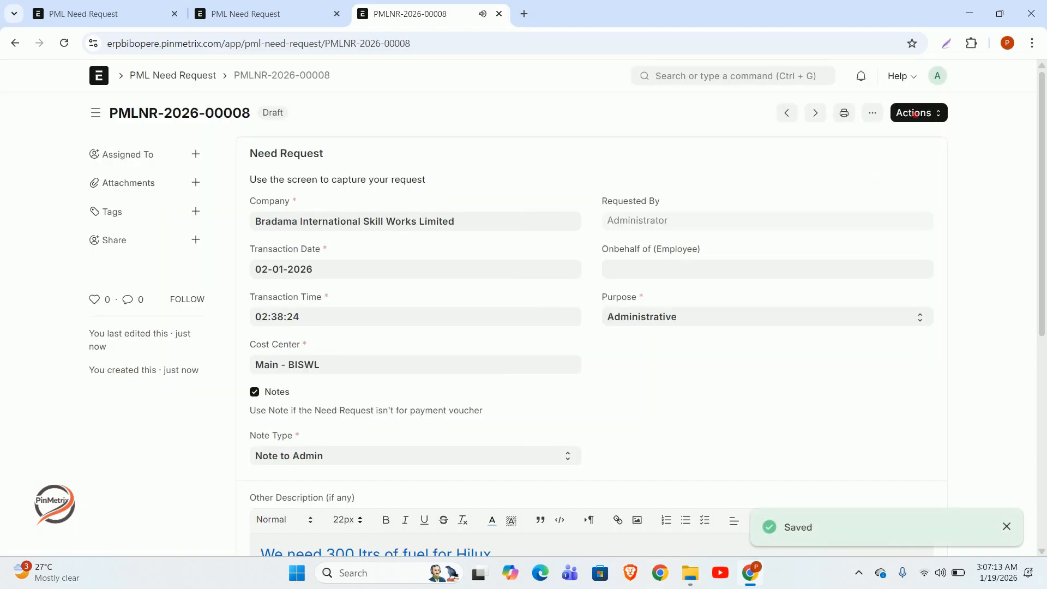
Step: Submit the Note to Admin request to the Admin Mgr for approval and review its description and activity log
{"action": "left_click", "coordinate": [926, 113]}
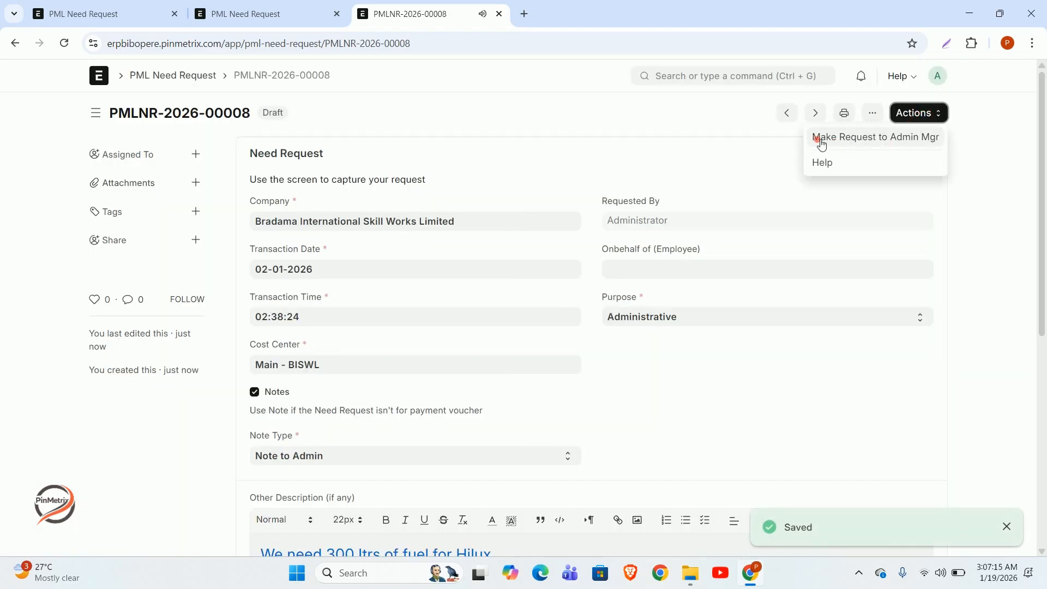
{"action": "left_click", "coordinate": [898, 143]}
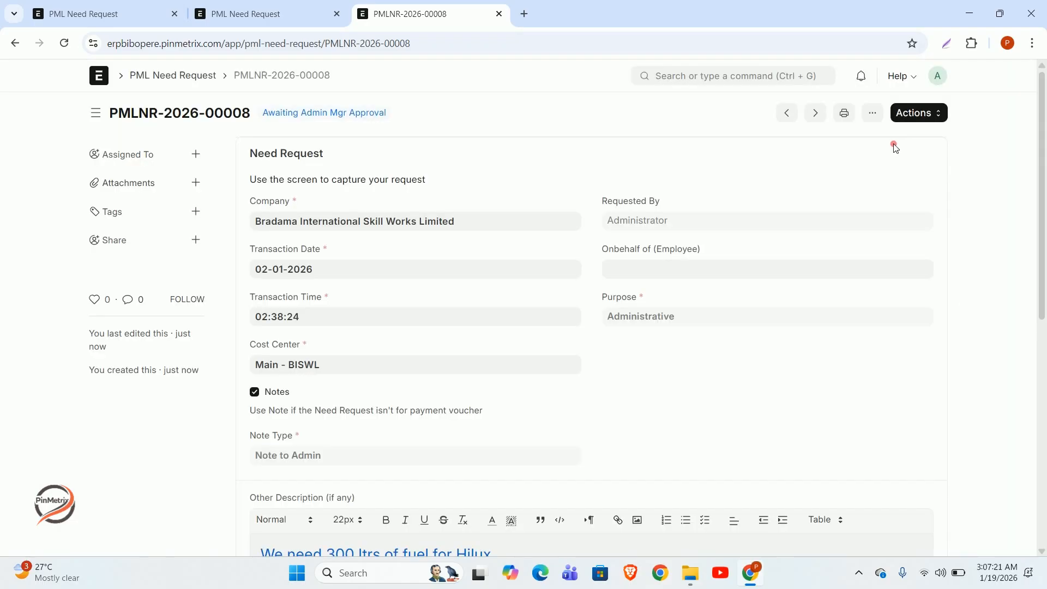
{"action": "scroll", "coordinate": [409, 367], "scroll_direction": "down", "scroll_amount": 4}
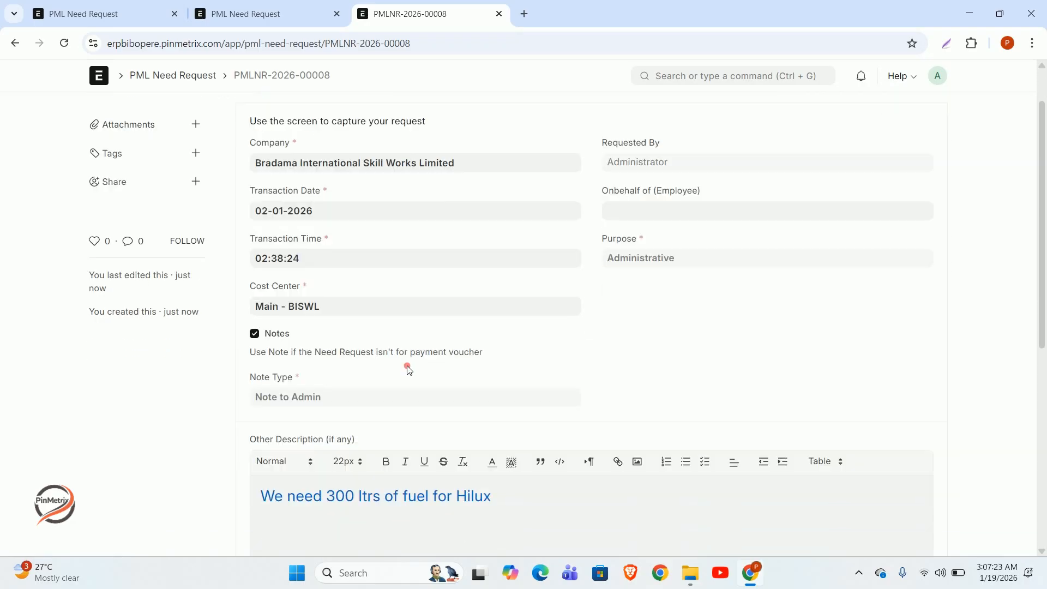
{"action": "scroll", "coordinate": [343, 322], "scroll_direction": "up", "scroll_amount": 4}
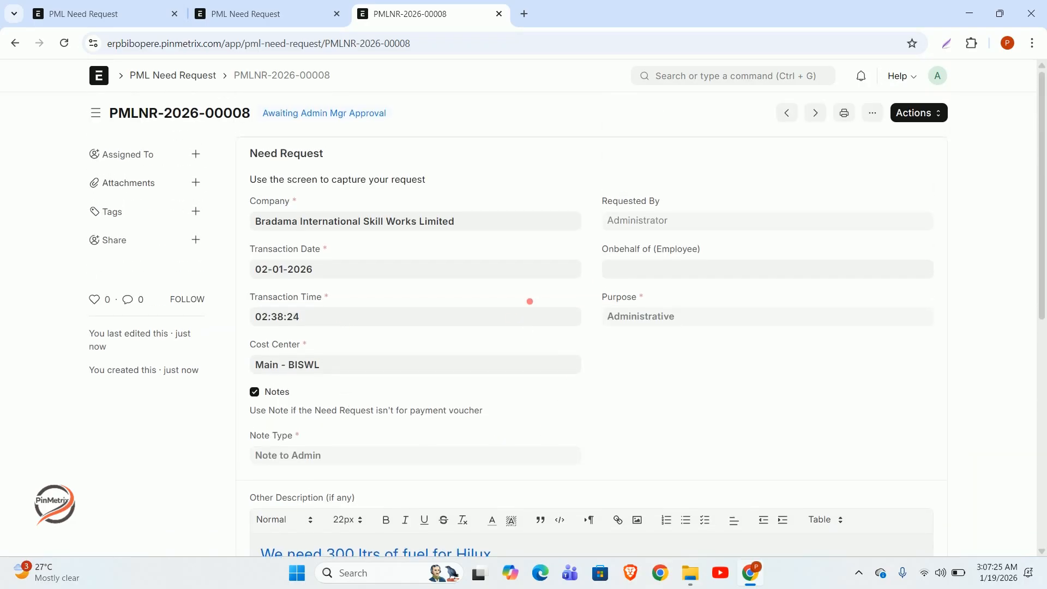
{"action": "scroll", "coordinate": [479, 299], "scroll_direction": "down", "scroll_amount": 6}
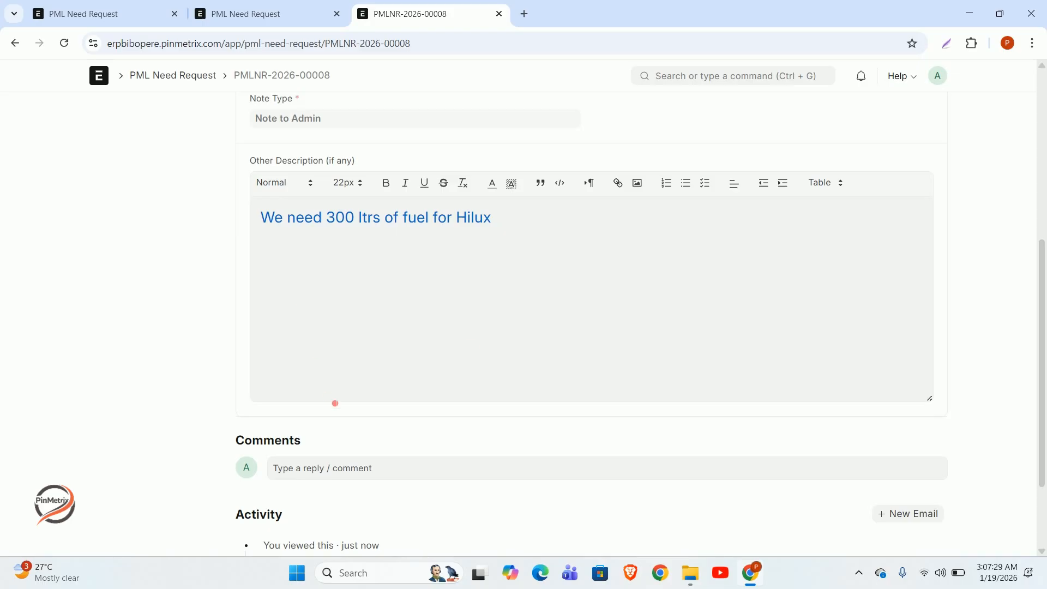
{"action": "scroll", "coordinate": [335, 402], "scroll_direction": "down", "scroll_amount": 2}
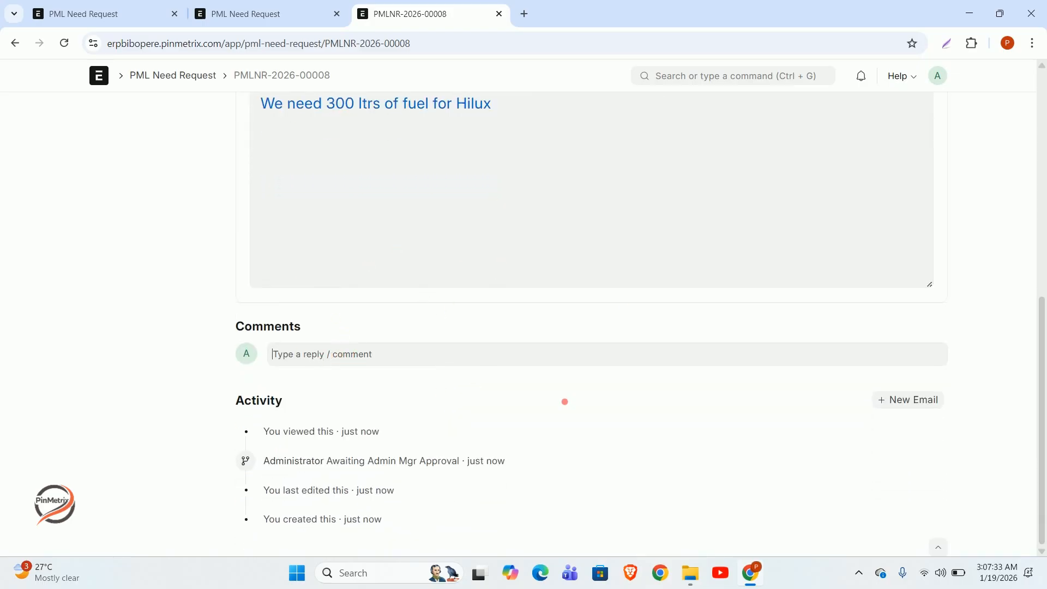
Step: Approve the Note to Admin request at the Admin Mgr stage and look over the approved request
{"action": "scroll", "coordinate": [645, 299], "scroll_direction": "up", "scroll_amount": 8}
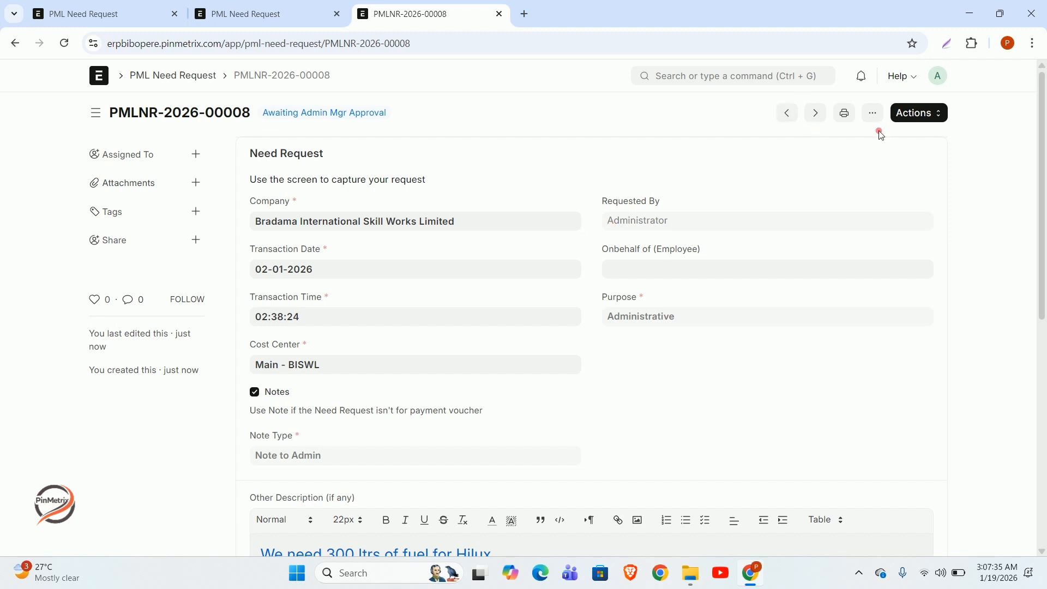
{"action": "left_click", "coordinate": [909, 113]}
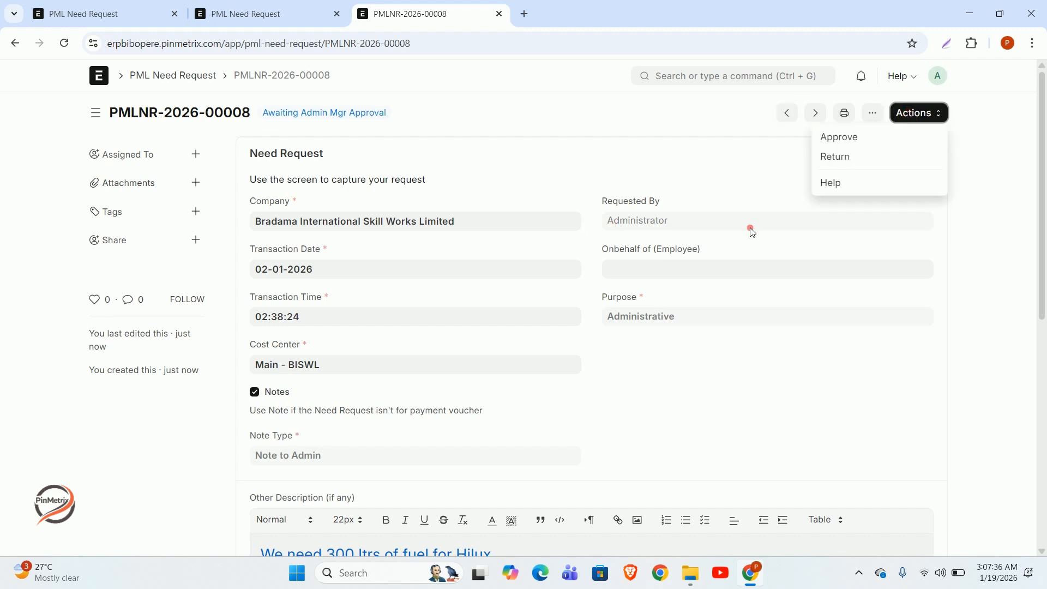
{"action": "left_click", "coordinate": [862, 150]}
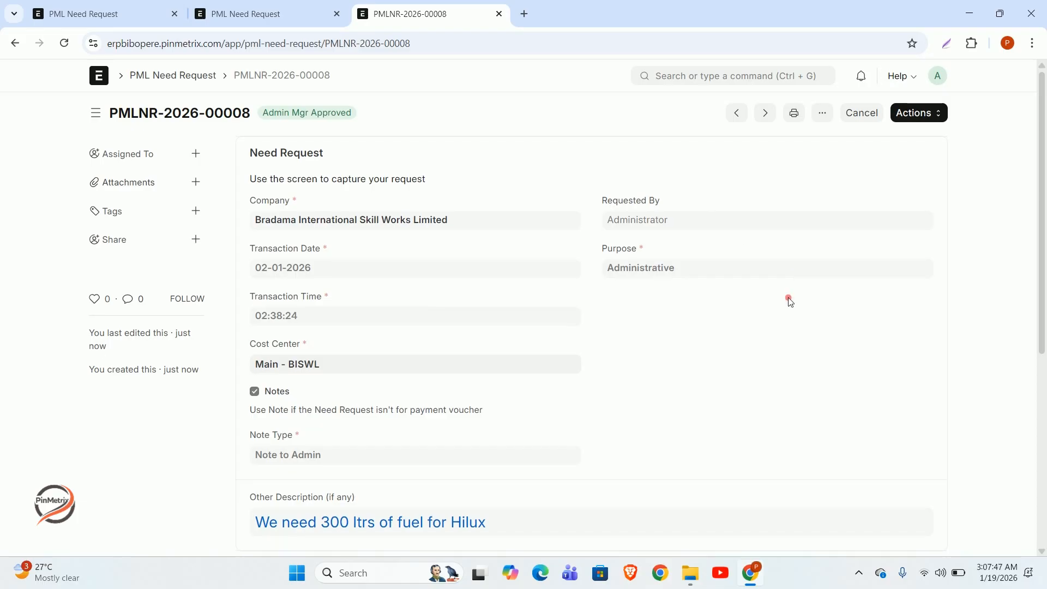
{"action": "scroll", "coordinate": [753, 333], "scroll_direction": "down", "scroll_amount": 3}
{"action": "scroll", "coordinate": [654, 322], "scroll_direction": "up", "scroll_amount": 2}
{"action": "scroll", "coordinate": [689, 296], "scroll_direction": "up", "scroll_amount": 1}
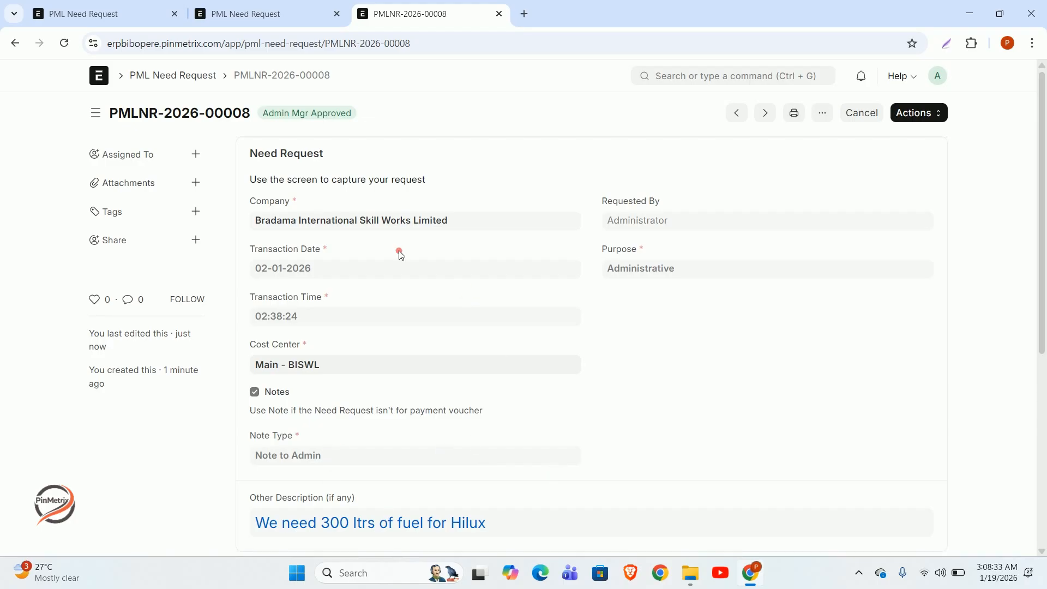
Step: Start a new PML Need Request with transaction date 09-01-2026 and fill in the current time as its transaction time
{"action": "left_click", "coordinate": [197, 73]}
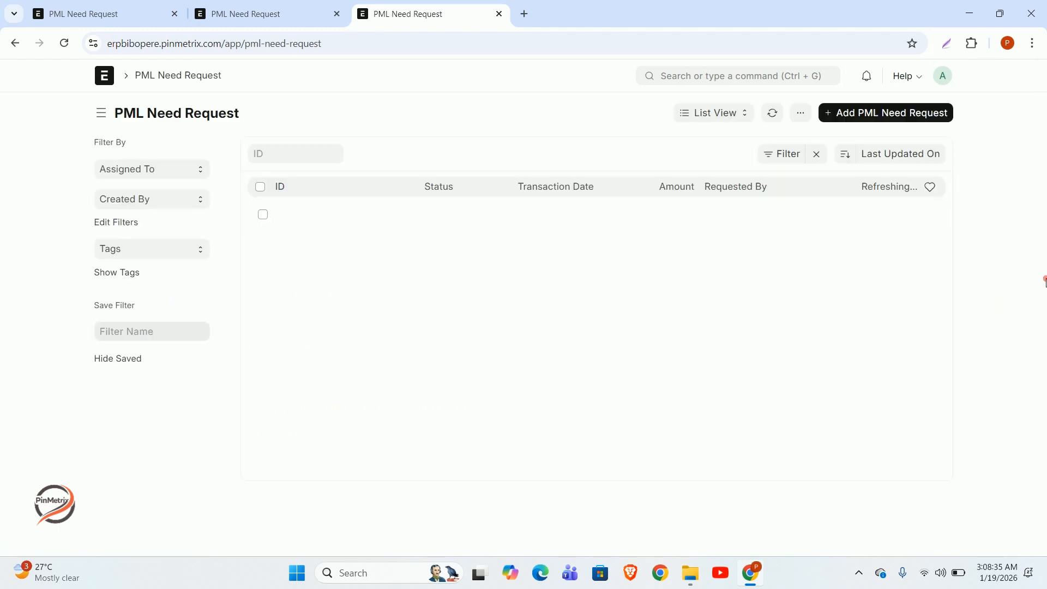
{"action": "left_click", "coordinate": [887, 112]}
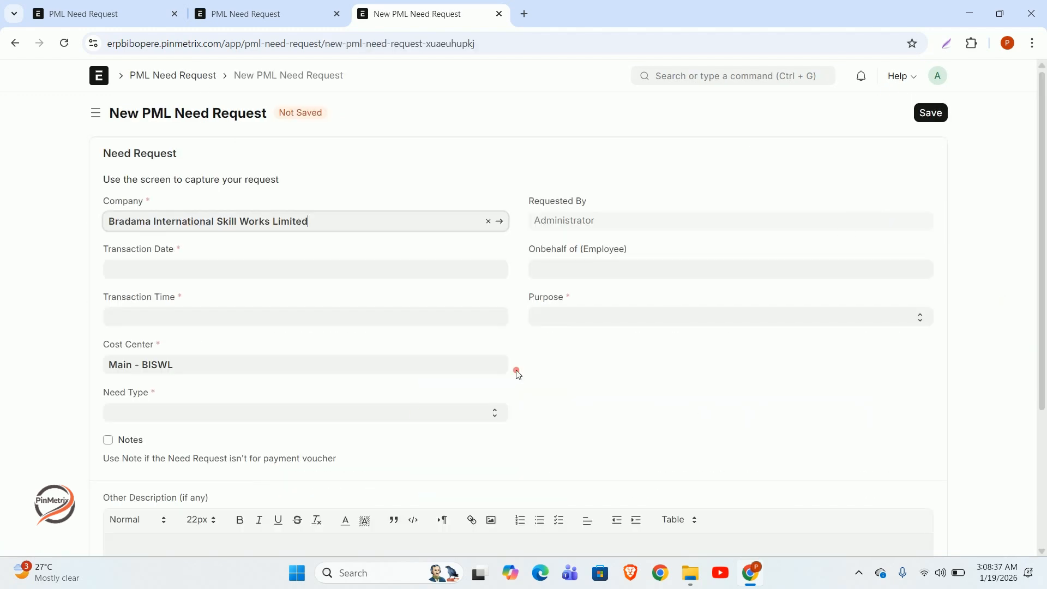
{"action": "scroll", "coordinate": [349, 289], "scroll_direction": "down", "scroll_amount": 1}
{"action": "left_click", "coordinate": [381, 212]}
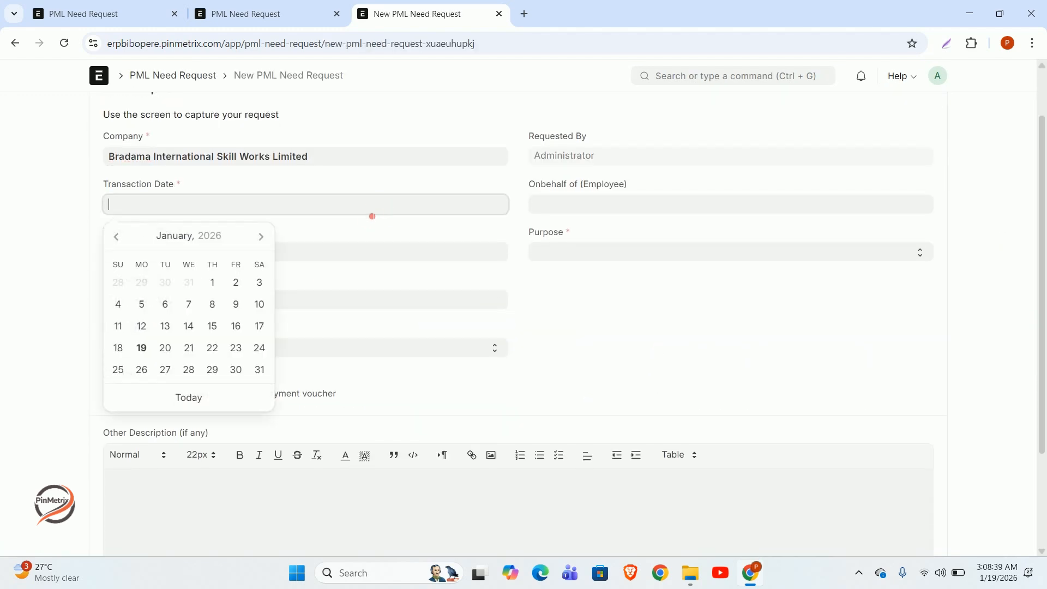
{"action": "left_click", "coordinate": [240, 305]}
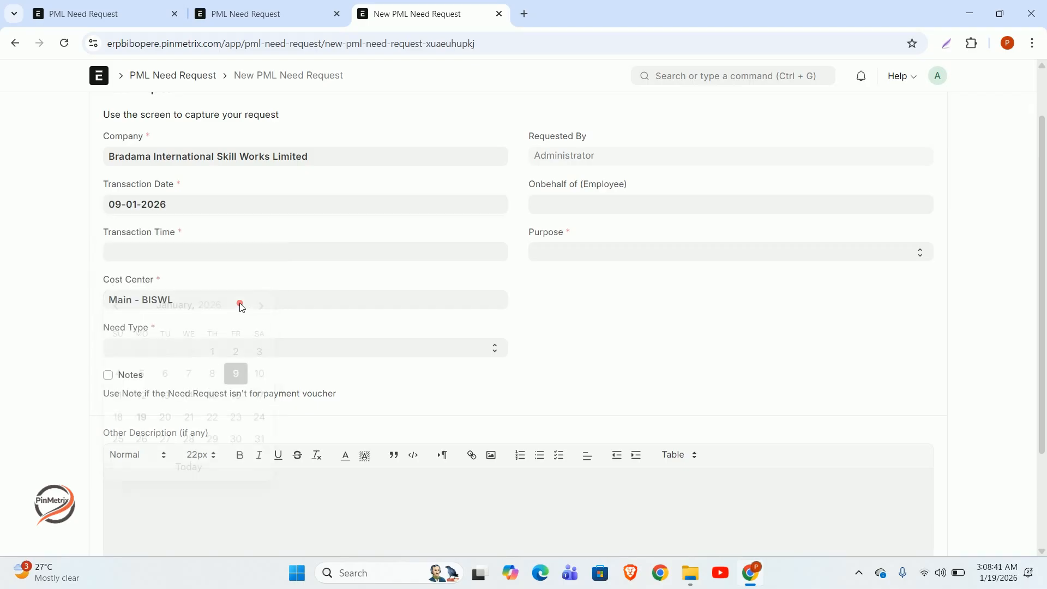
{"action": "left_click", "coordinate": [217, 252]}
{"action": "left_click", "coordinate": [203, 221]}
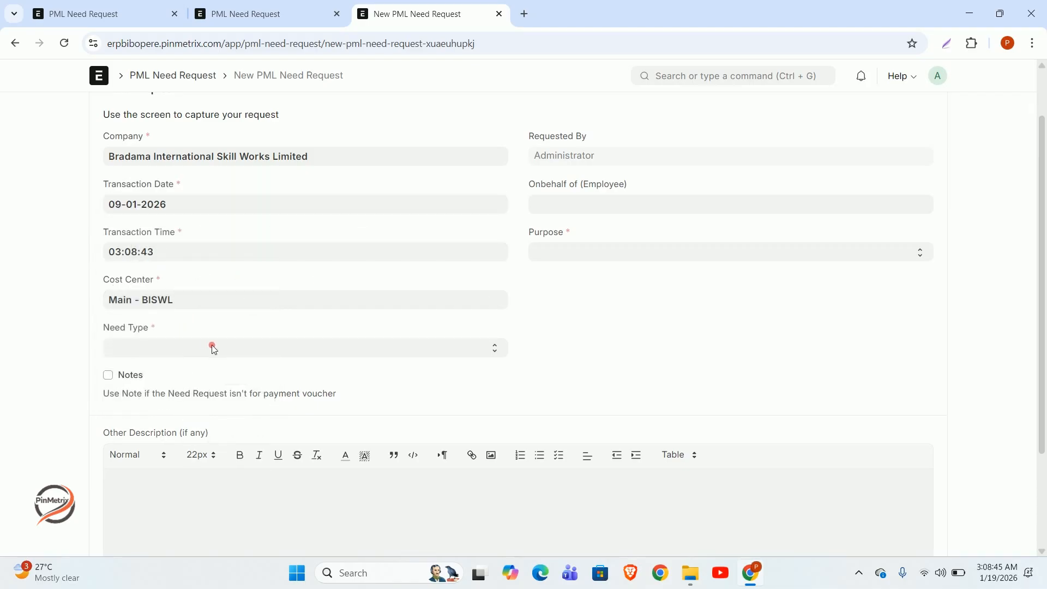
Step: Mark the new request as Notes instead of choosing a need type, and set its note type to Major Procurement
{"action": "left_click", "coordinate": [196, 352]}
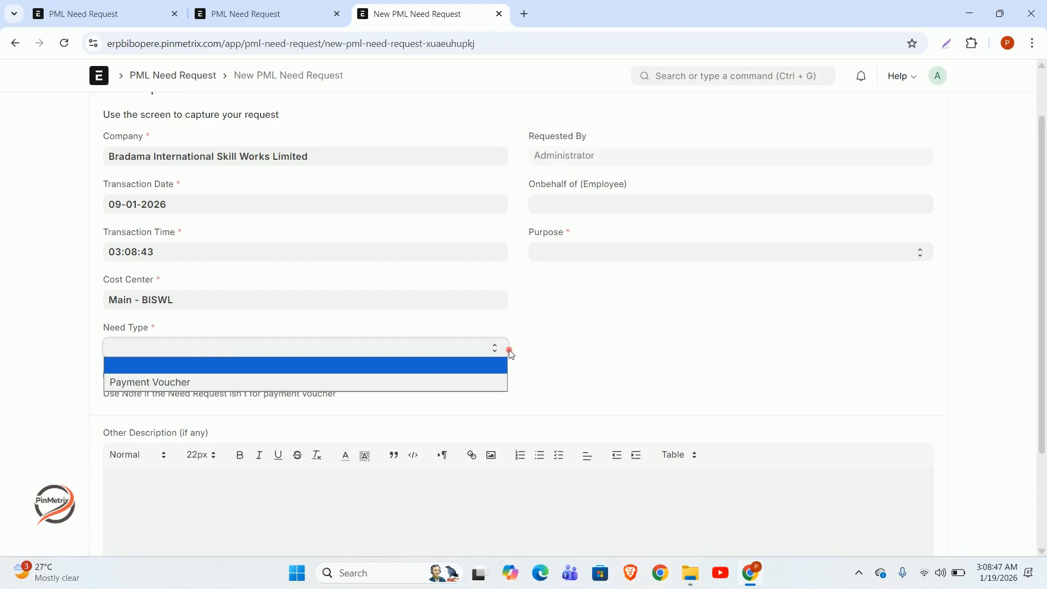
{"action": "left_click", "coordinate": [544, 345]}
{"action": "left_click", "coordinate": [116, 375]}
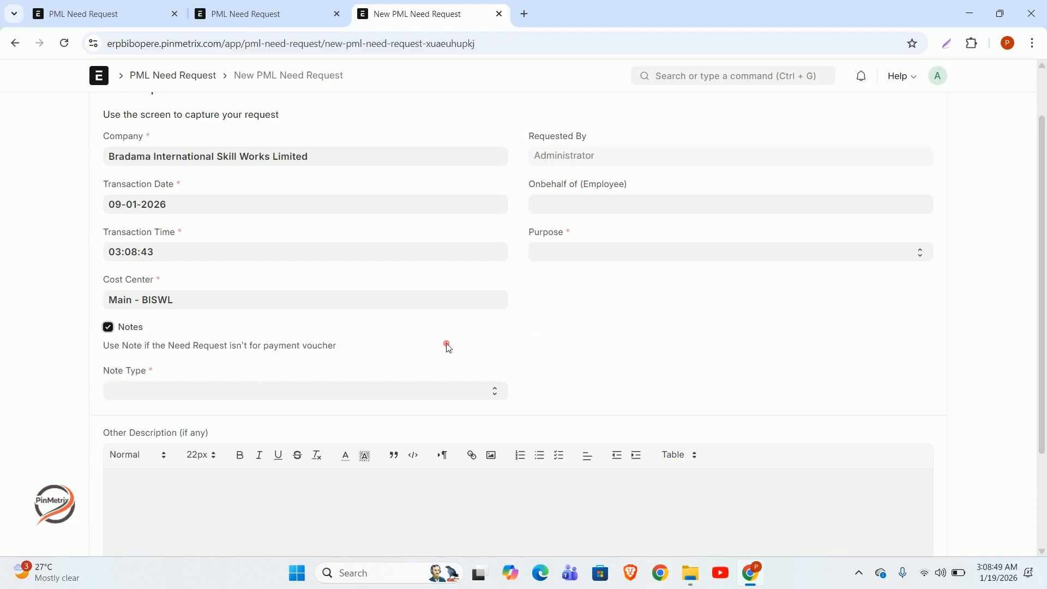
{"action": "scroll", "coordinate": [449, 345], "scroll_direction": "down", "scroll_amount": 2}
{"action": "left_click", "coordinate": [299, 265]}
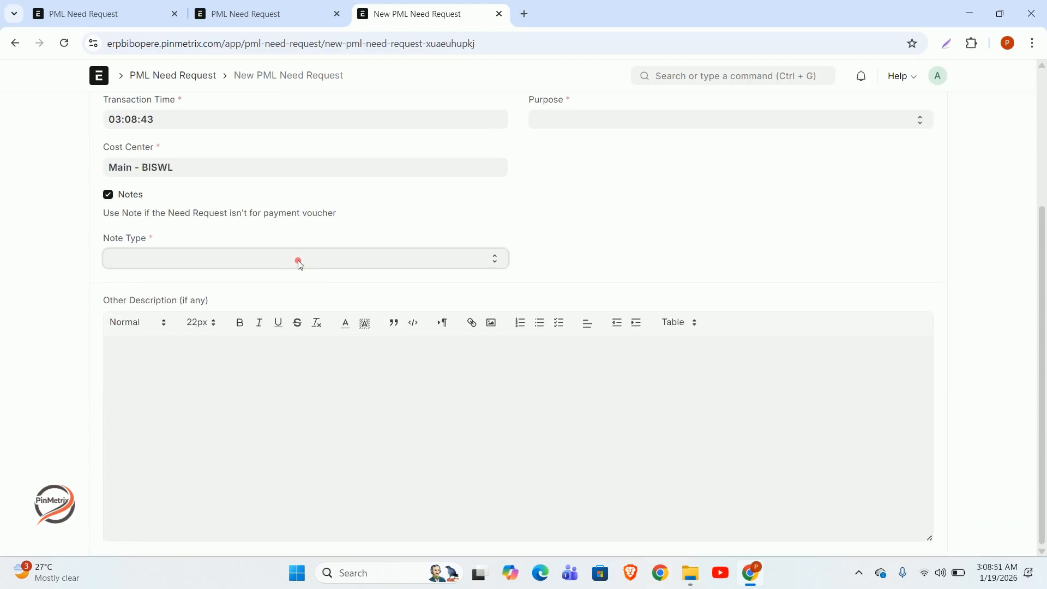
{"action": "left_click", "coordinate": [298, 263]}
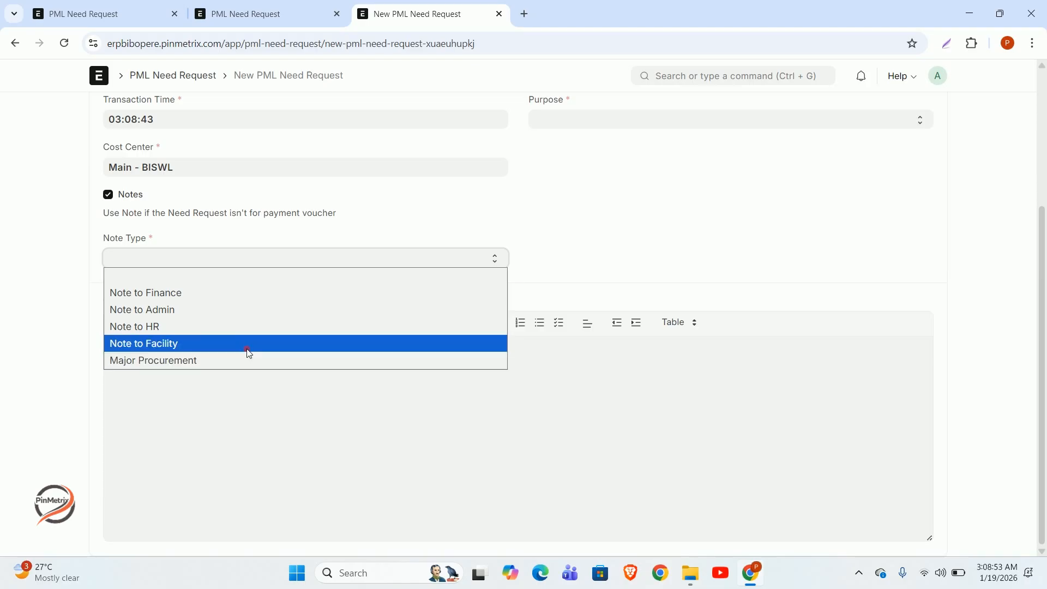
{"action": "left_click", "coordinate": [228, 366]}
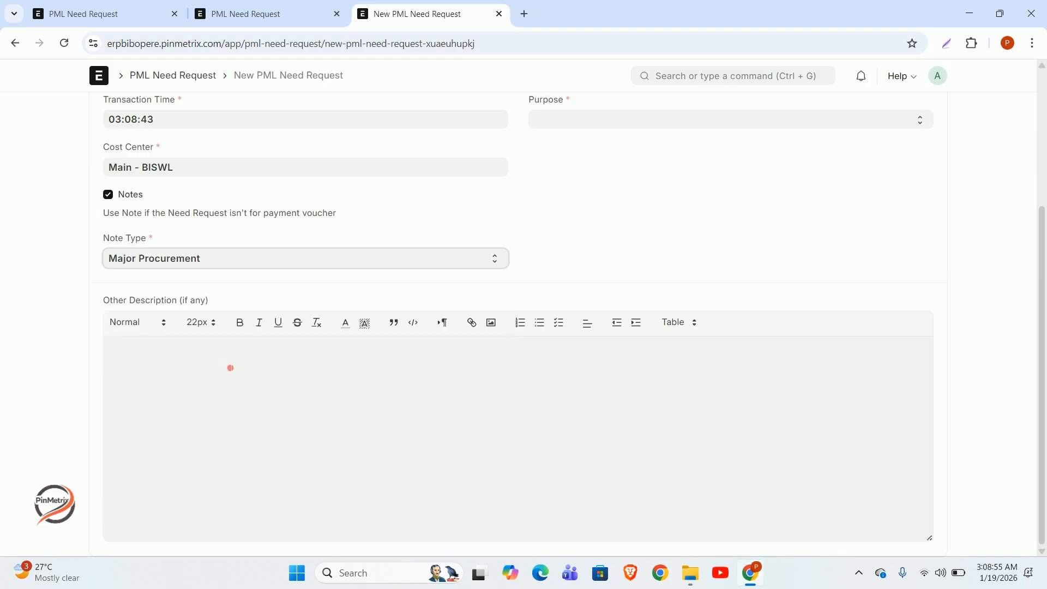
Step: Set the request's purpose to Project and choose PROJ-0020 as the project
{"action": "scroll", "coordinate": [574, 305], "scroll_direction": "up", "scroll_amount": 4}
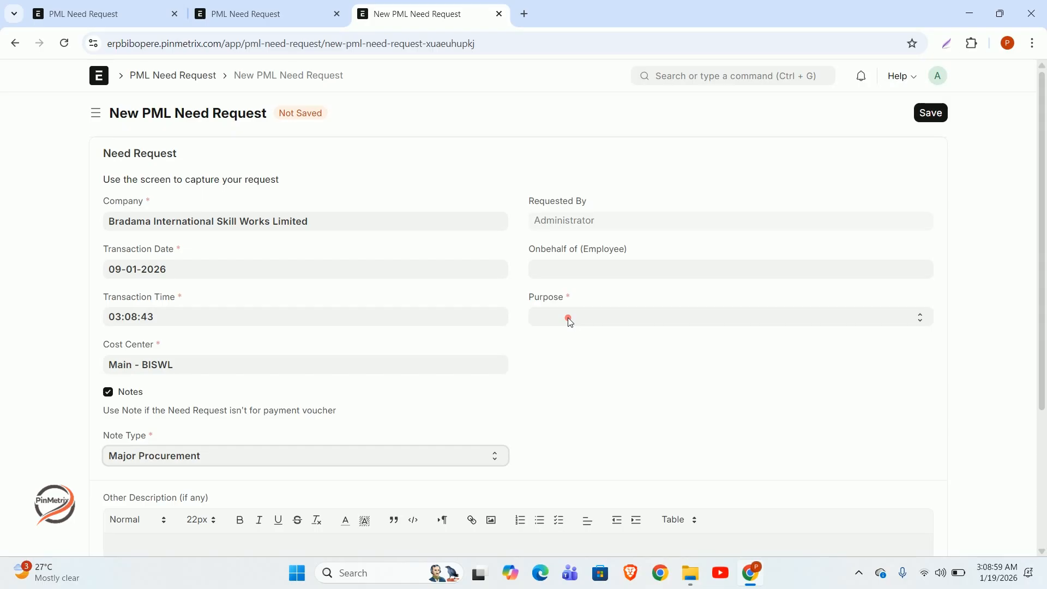
{"action": "left_click", "coordinate": [570, 319]}
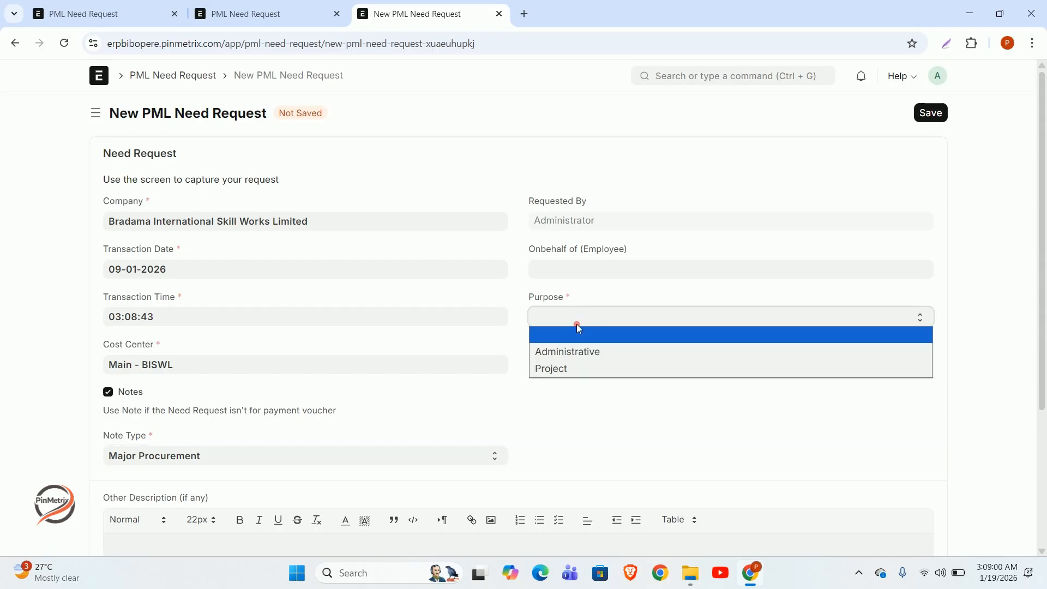
{"action": "left_click", "coordinate": [584, 370]}
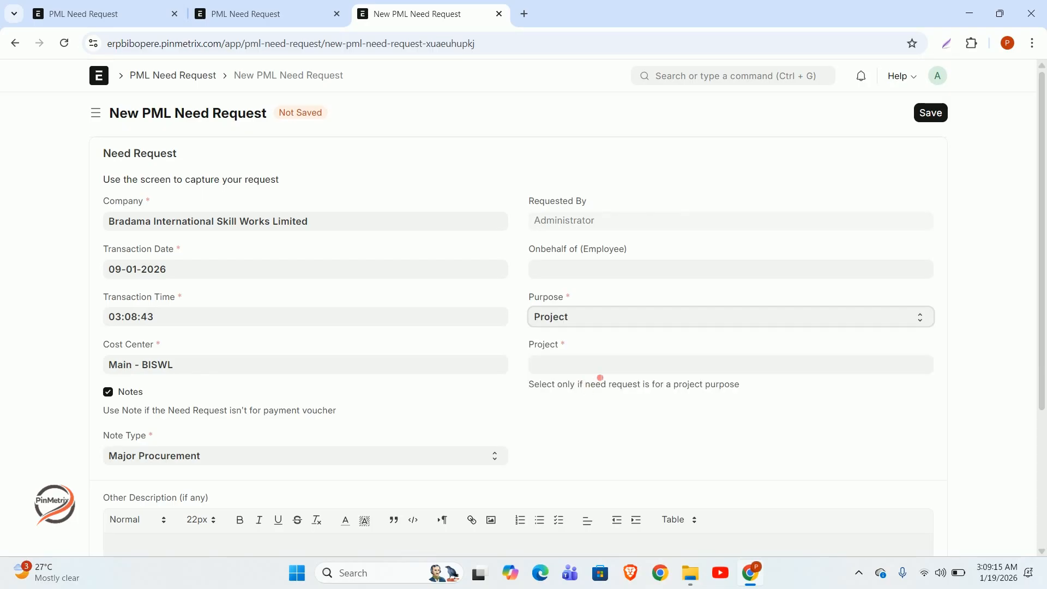
{"action": "left_click", "coordinate": [604, 364]}
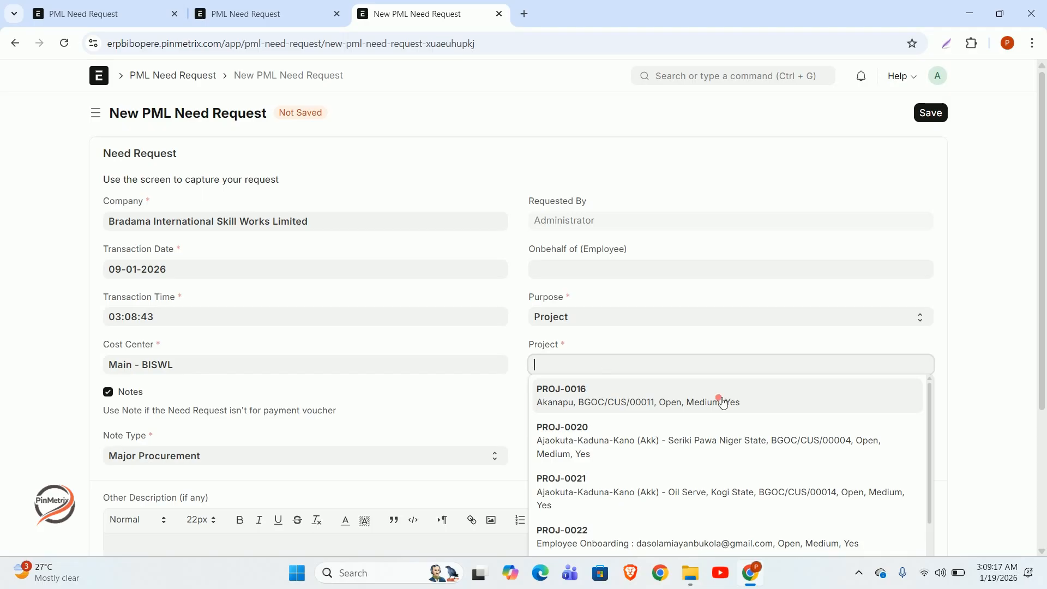
{"action": "left_click", "coordinate": [700, 397]}
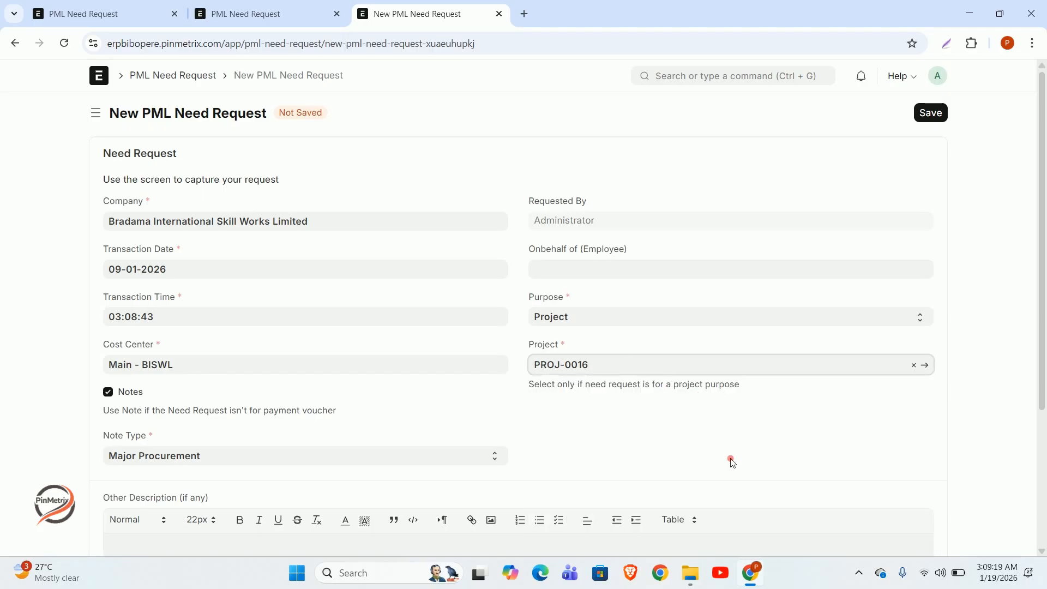
{"action": "scroll", "coordinate": [731, 459], "scroll_direction": "down", "scroll_amount": 3}
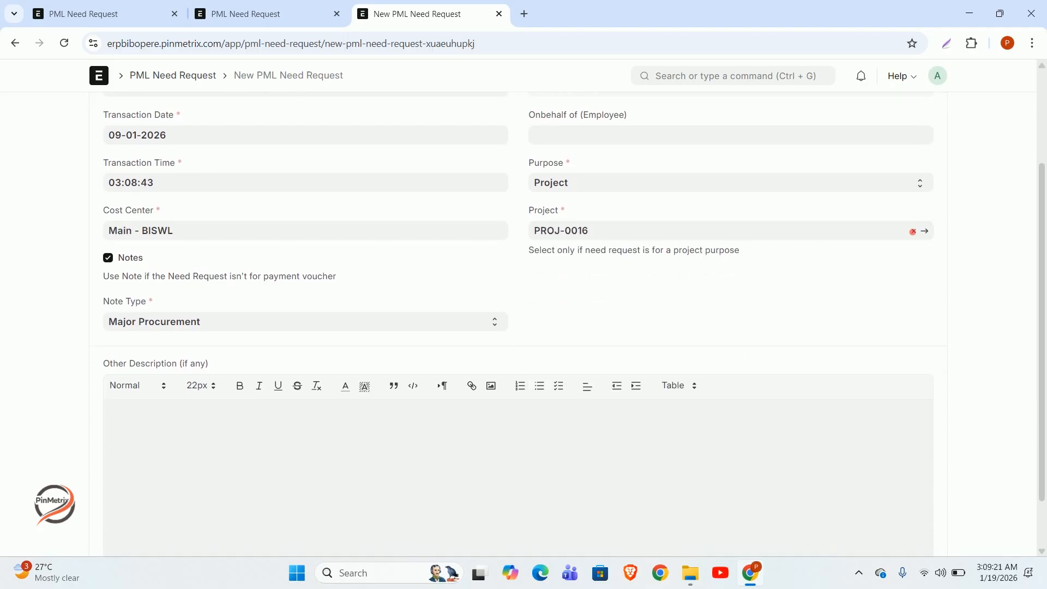
{"action": "left_click", "coordinate": [914, 228]}
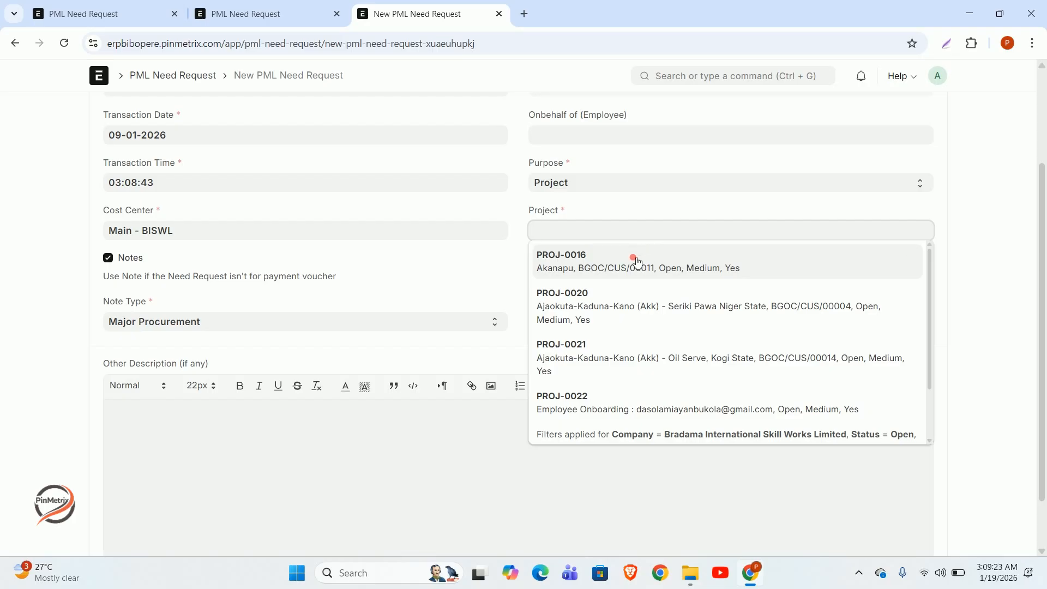
{"action": "left_click", "coordinate": [609, 303]}
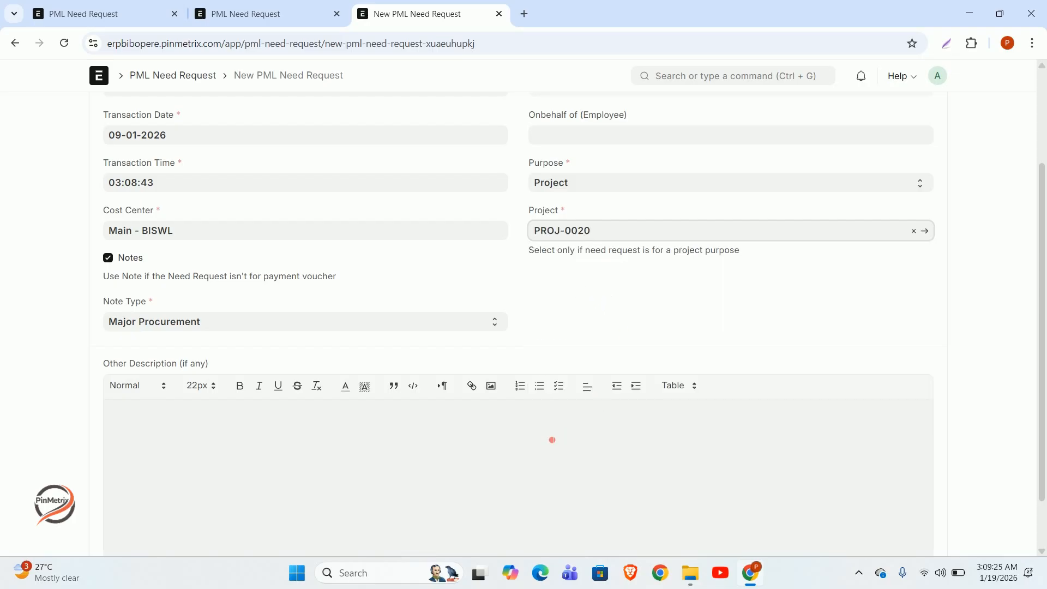
Step: Enter "We need 3 tonnes of sand" as the request's other description, keeping the spelling of "tonnes"
{"action": "scroll", "coordinate": [519, 446], "scroll_direction": "down", "scroll_amount": 1}
{"action": "left_click", "coordinate": [253, 390]}
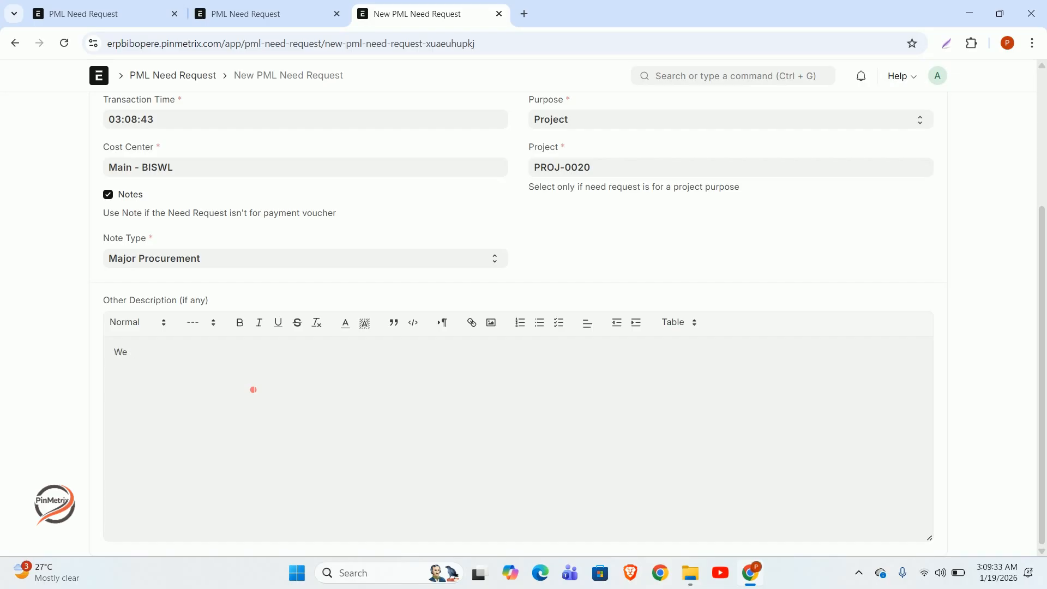
{"action": "type", "text": "We need 3 tonnes of sand"}
{"action": "right_click", "coordinate": [183, 354]}
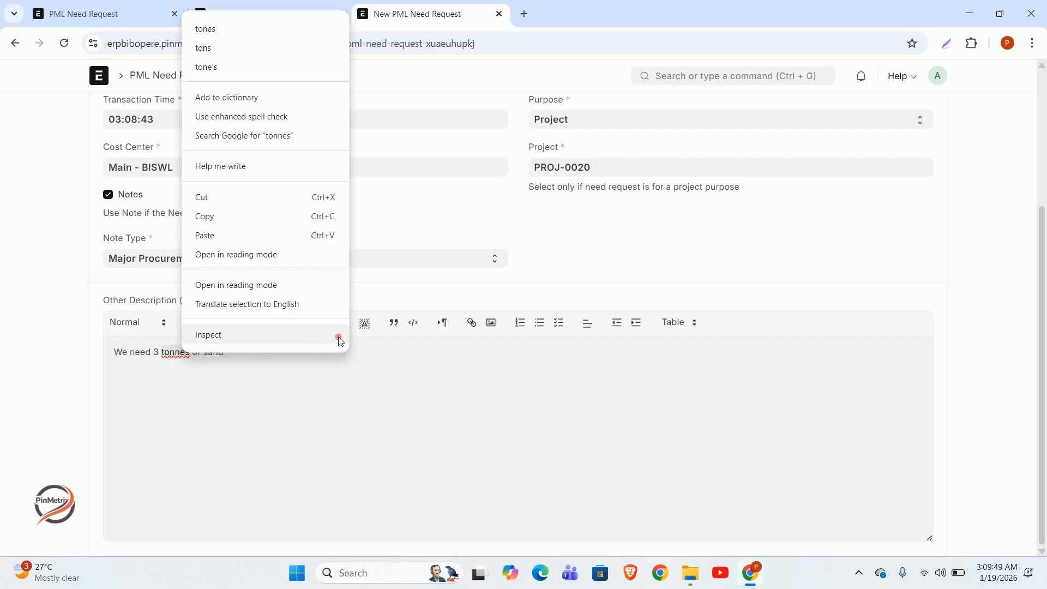
{"action": "left_click", "coordinate": [567, 342]}
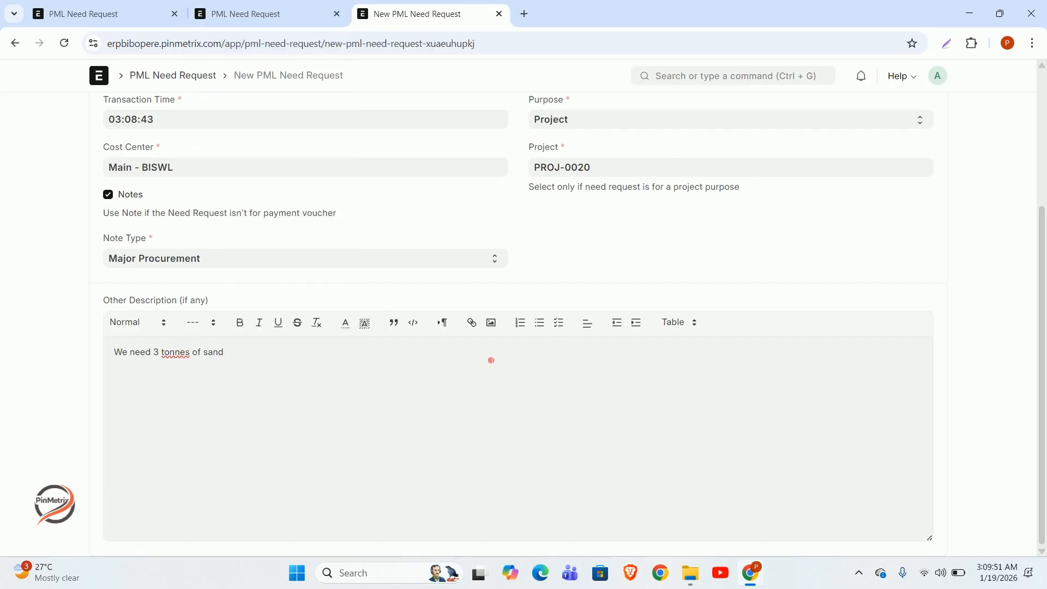
Step: Set the font size of the sand request's description text to 14px
{"action": "scroll", "coordinate": [656, 294], "scroll_direction": "up", "scroll_amount": 2}
{"action": "scroll", "coordinate": [656, 293], "scroll_direction": "up", "scroll_amount": 3}
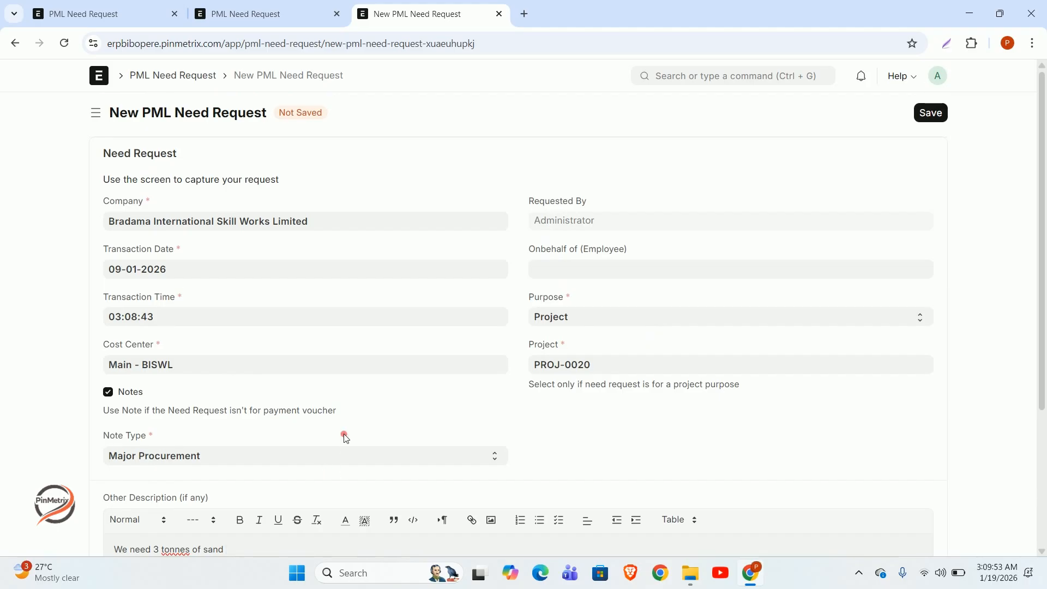
{"action": "scroll", "coordinate": [233, 495], "scroll_direction": "down", "scroll_amount": 3}
{"action": "left_click_drag", "start_coordinate": [264, 415], "coordinate": [113, 415]}
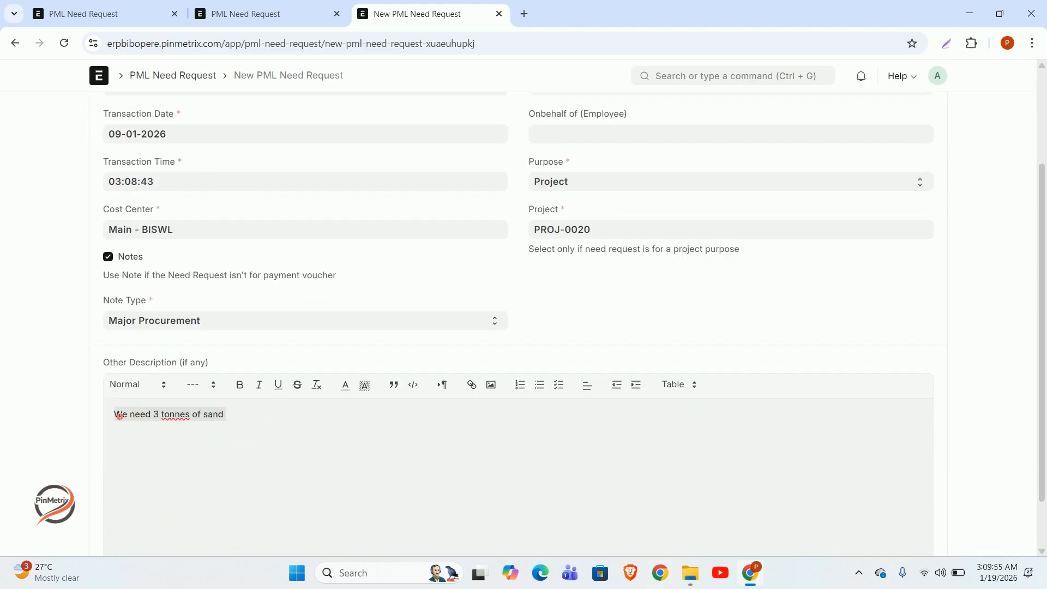
{"action": "left_click", "coordinate": [217, 387]}
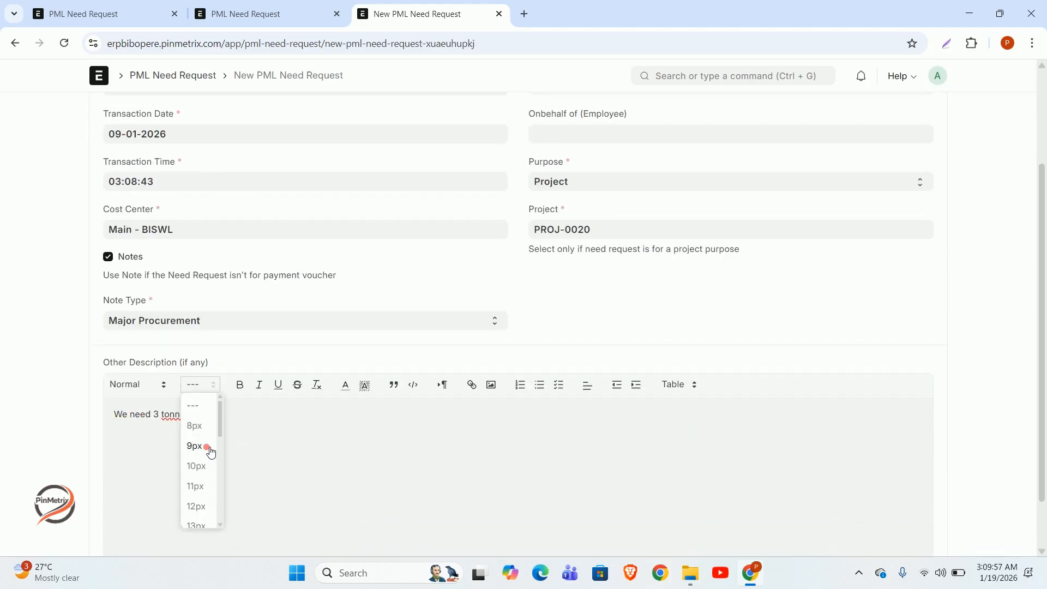
{"action": "scroll", "coordinate": [205, 523], "scroll_direction": "down", "scroll_amount": 2}
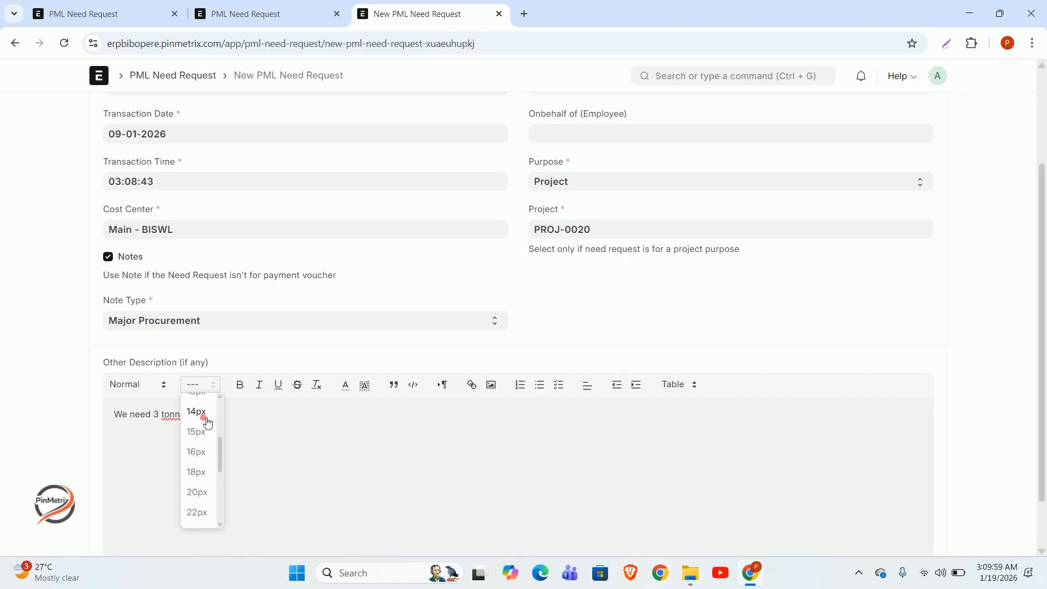
{"action": "left_click", "coordinate": [203, 413]}
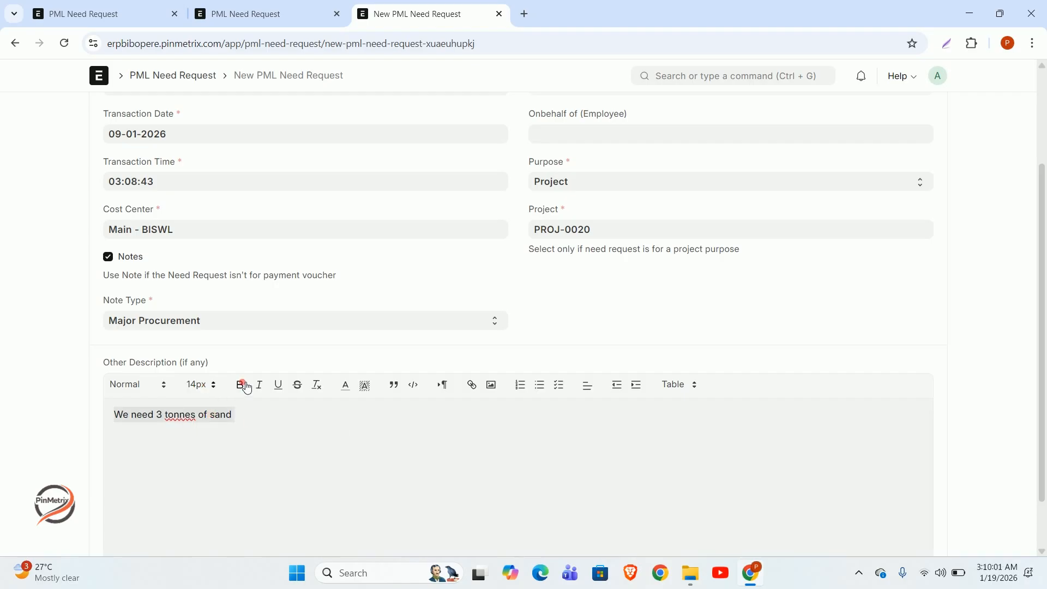
Step: Format the whole sand description in 20px text with a red font colour
{"action": "left_click", "coordinate": [261, 422]}
{"action": "triple_click", "coordinate": [210, 416]}
{"action": "left_click", "coordinate": [216, 384]}
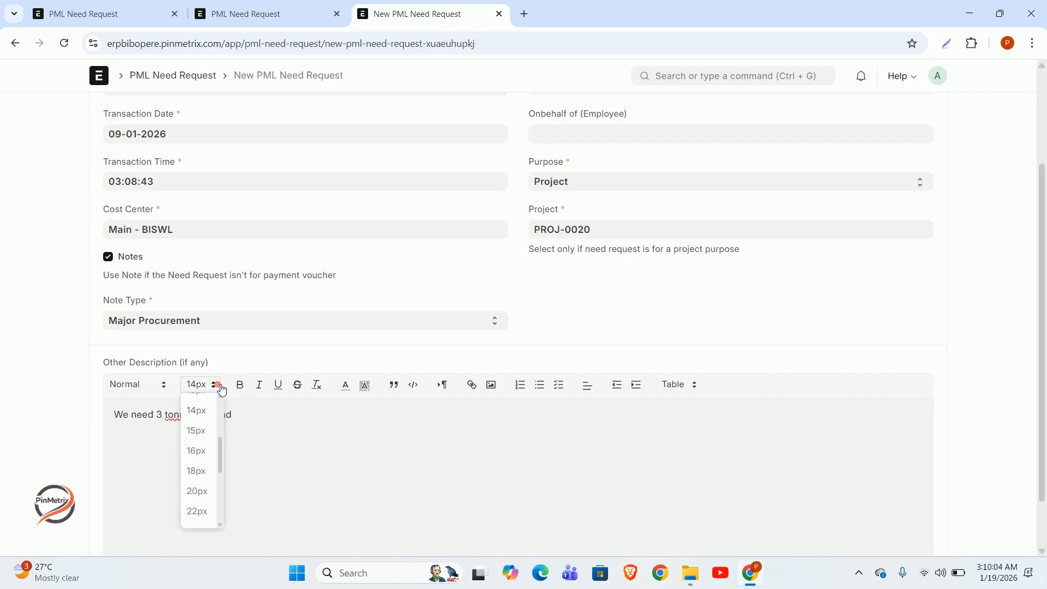
{"action": "left_click", "coordinate": [206, 493]}
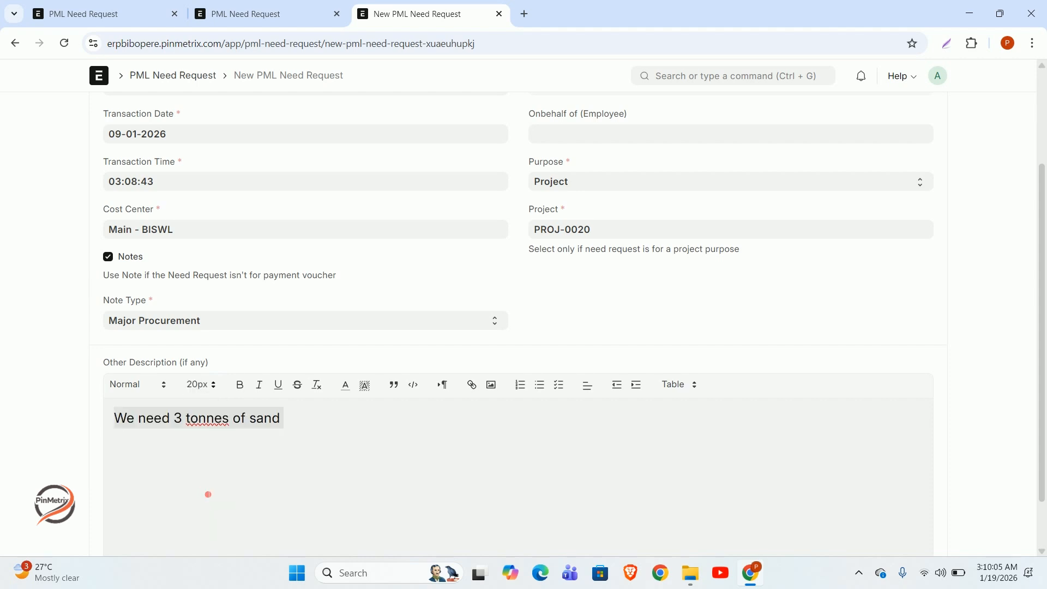
{"action": "left_click", "coordinate": [345, 385]}
{"action": "left_click", "coordinate": [368, 405]}
{"action": "left_click", "coordinate": [398, 447]}
Step: Save the new Major Procurement need request and look over its saved details
{"action": "scroll", "coordinate": [551, 453], "scroll_direction": "up", "scroll_amount": 3}
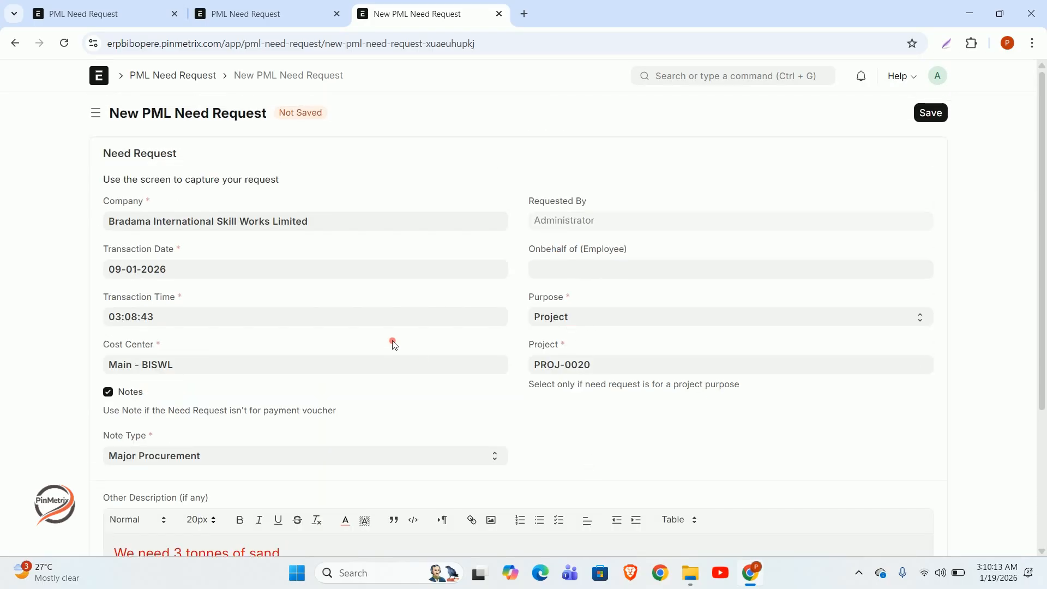
{"action": "scroll", "coordinate": [393, 343], "scroll_direction": "down", "scroll_amount": 3}
{"action": "scroll", "coordinate": [764, 321], "scroll_direction": "up", "scroll_amount": 3}
{"action": "left_click", "coordinate": [933, 114]}
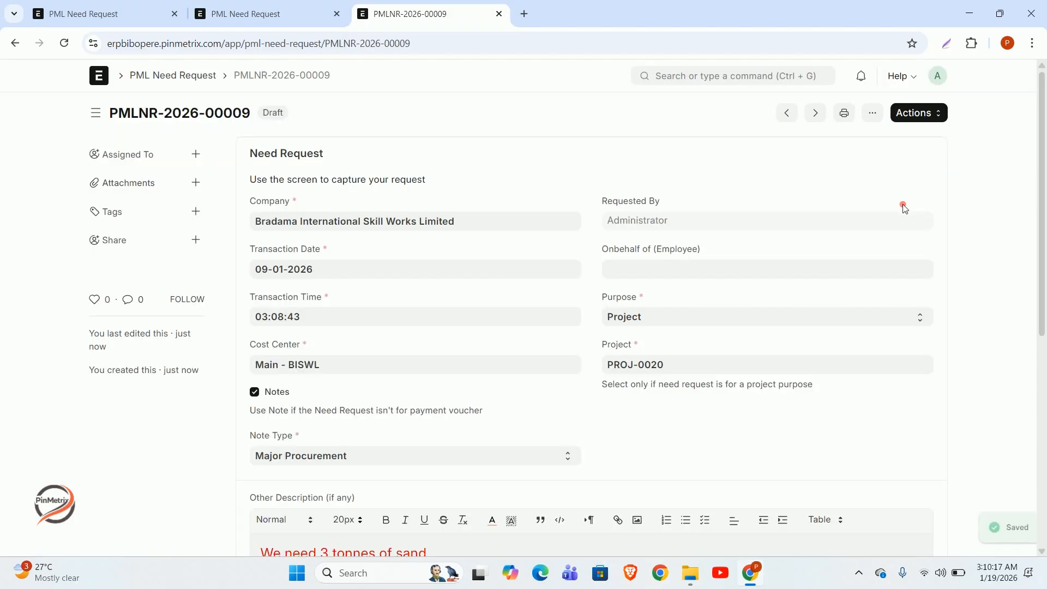
{"action": "scroll", "coordinate": [570, 390], "scroll_direction": "down", "scroll_amount": 5}
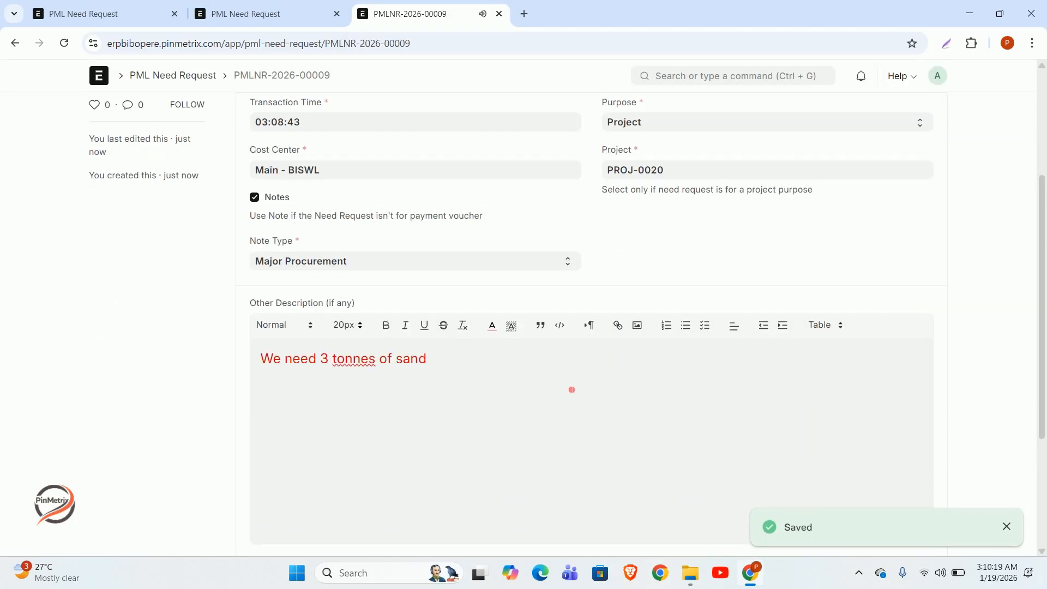
{"action": "scroll", "coordinate": [556, 385], "scroll_direction": "up", "scroll_amount": 5}
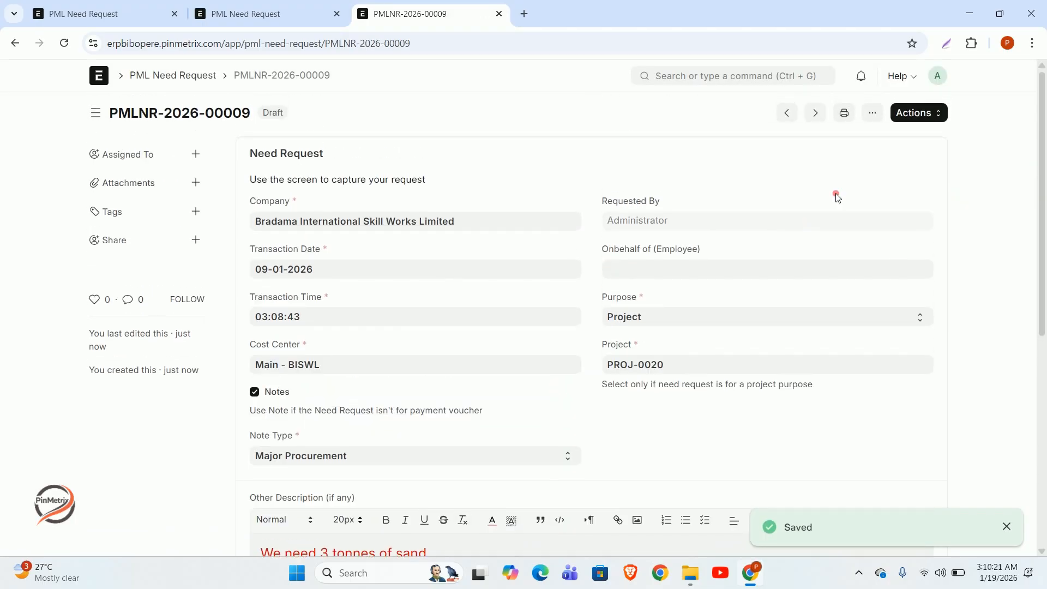
Step: Submit the project-purpose note as a Procurement Request and return it from GM Project approval to draft
{"action": "left_click", "coordinate": [920, 117]}
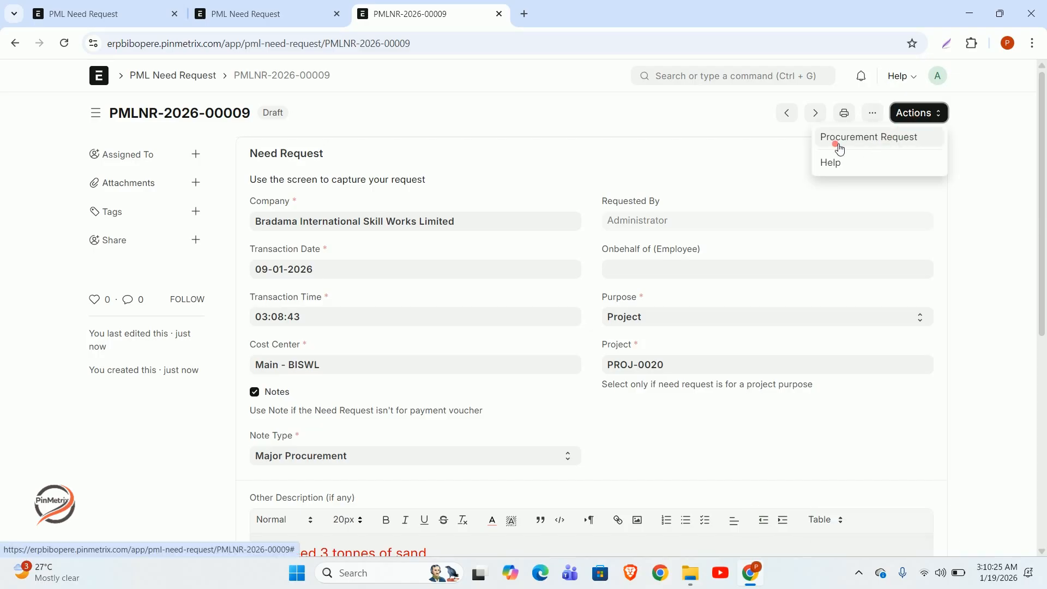
{"action": "left_click", "coordinate": [389, 454]}
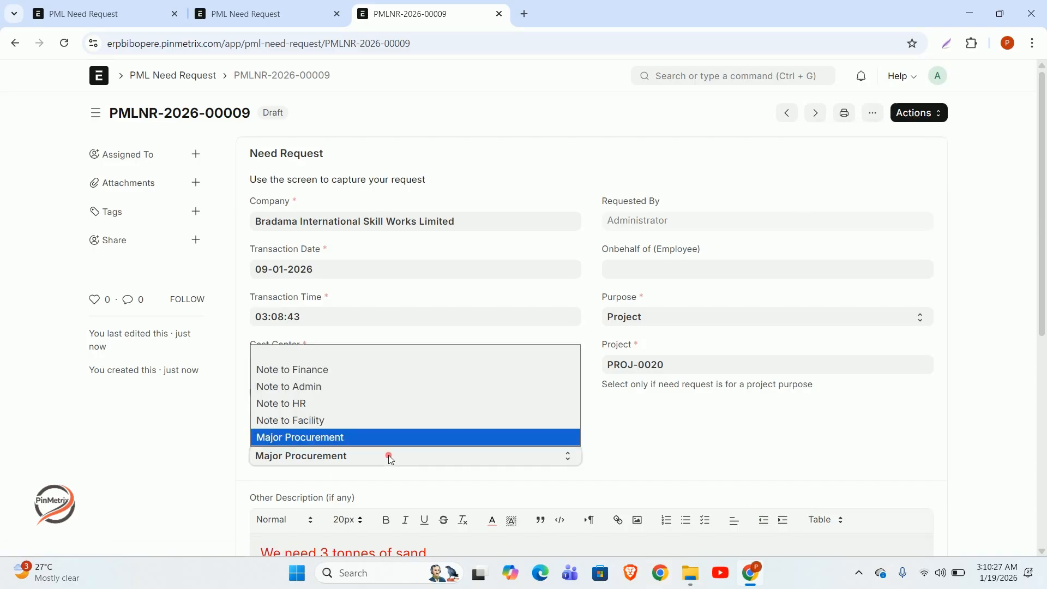
{"action": "left_click", "coordinate": [625, 449]}
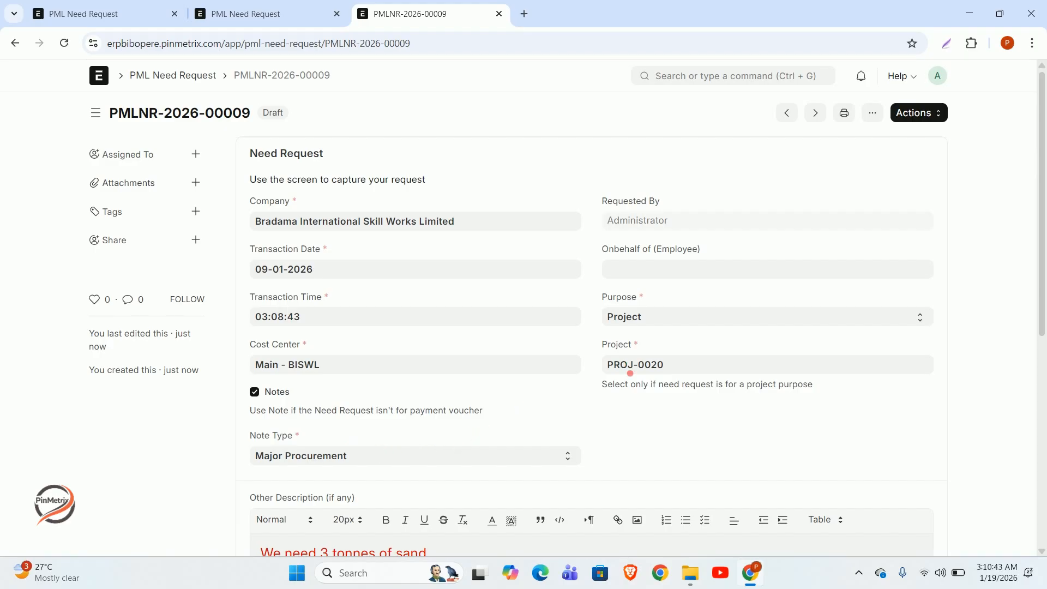
{"action": "left_click", "coordinate": [923, 115]}
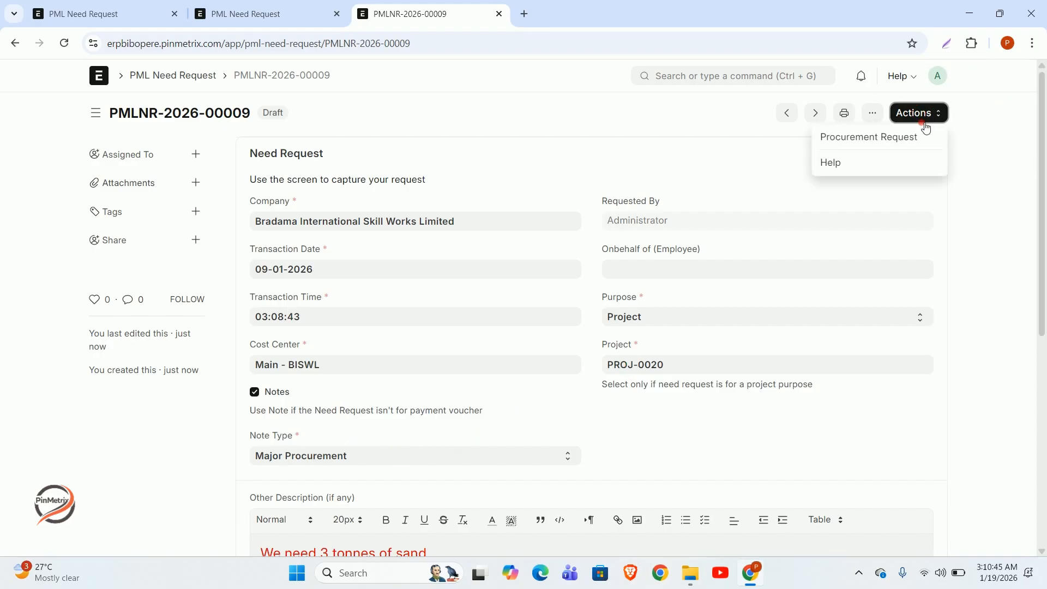
{"action": "left_click", "coordinate": [857, 139]}
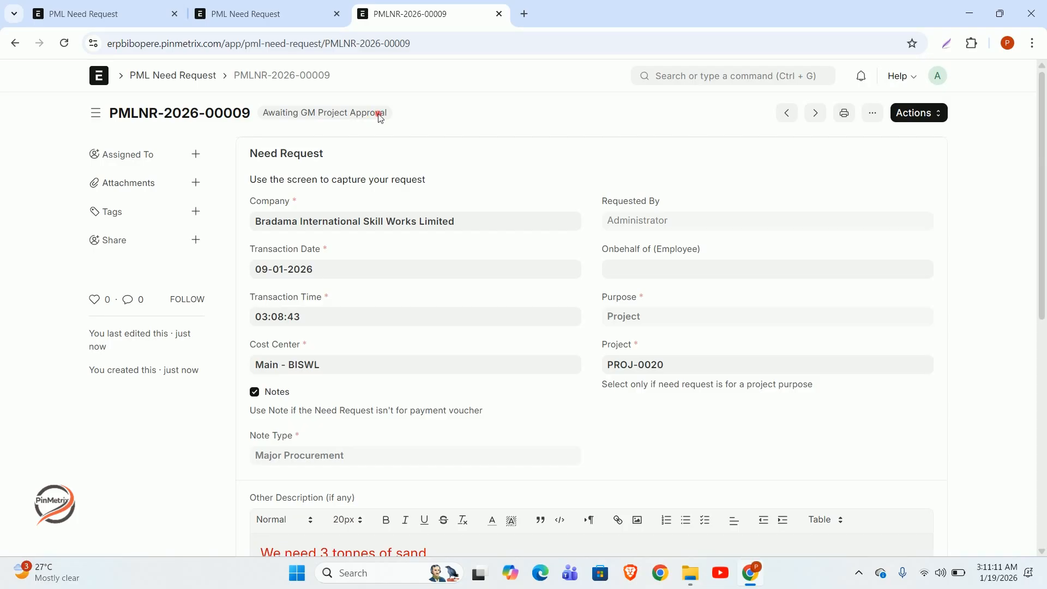
{"action": "left_click", "coordinate": [905, 113]}
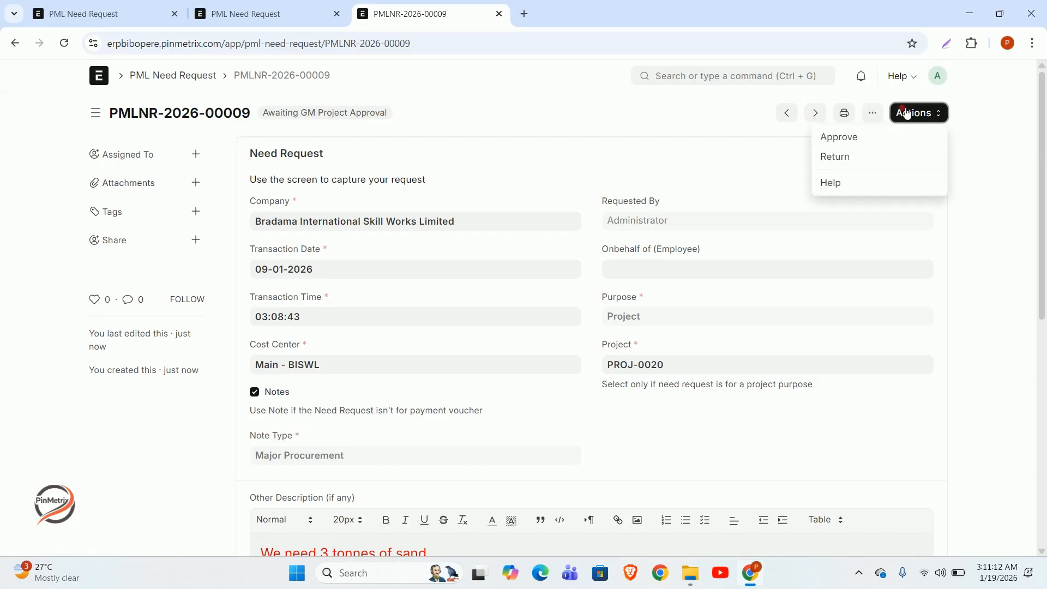
{"action": "left_click", "coordinate": [848, 159]}
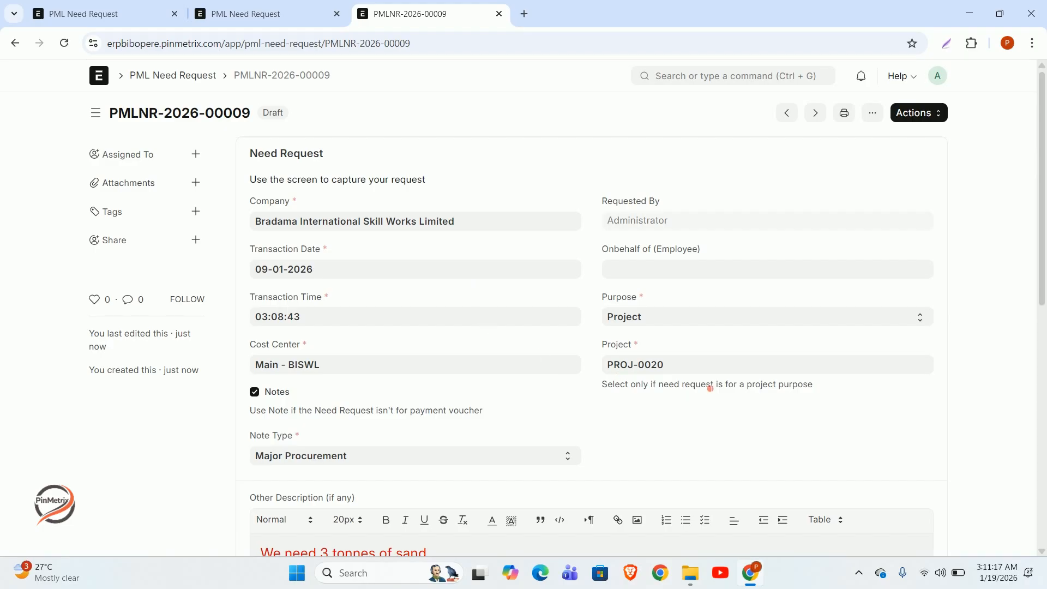
Step: Change the request's purpose to Administrative and save it
{"action": "left_click", "coordinate": [712, 315]}
{"action": "left_click", "coordinate": [692, 355]}
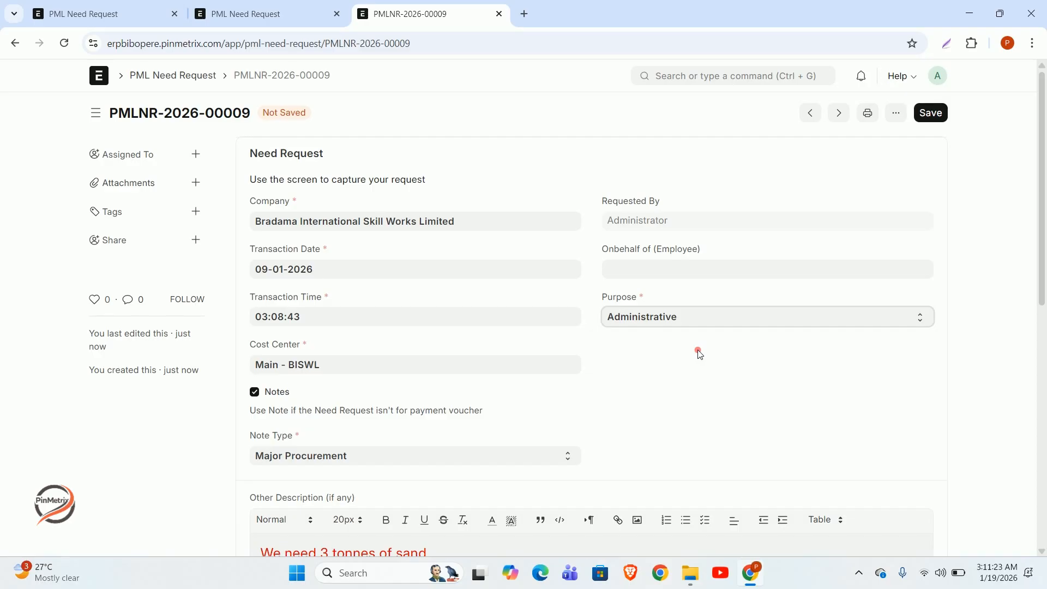
{"action": "scroll", "coordinate": [904, 252], "scroll_direction": "down", "scroll_amount": 1}
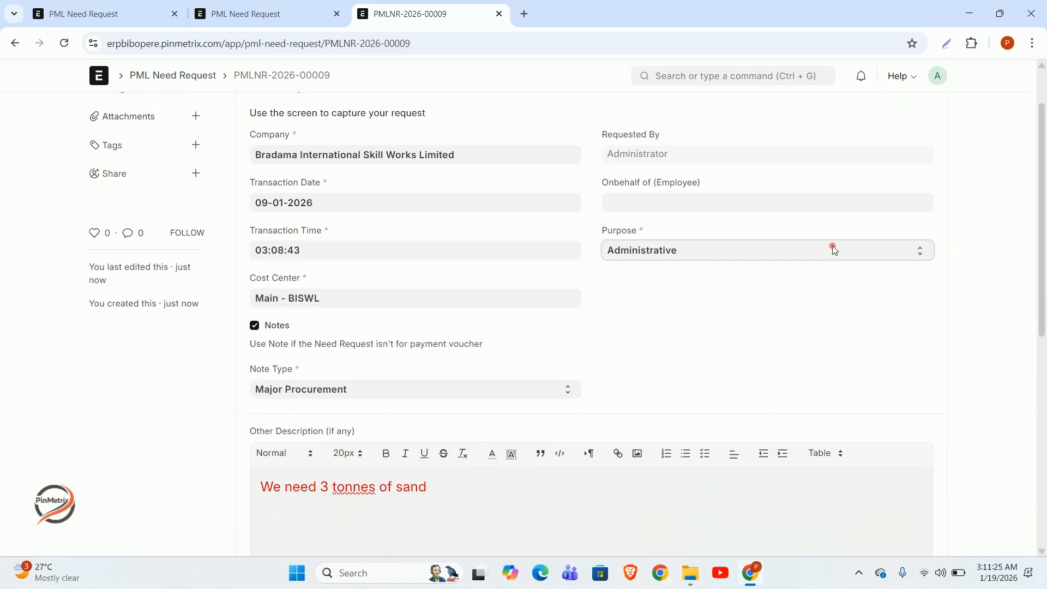
{"action": "scroll", "coordinate": [832, 246], "scroll_direction": "up", "scroll_amount": 1}
{"action": "left_click", "coordinate": [934, 113]}
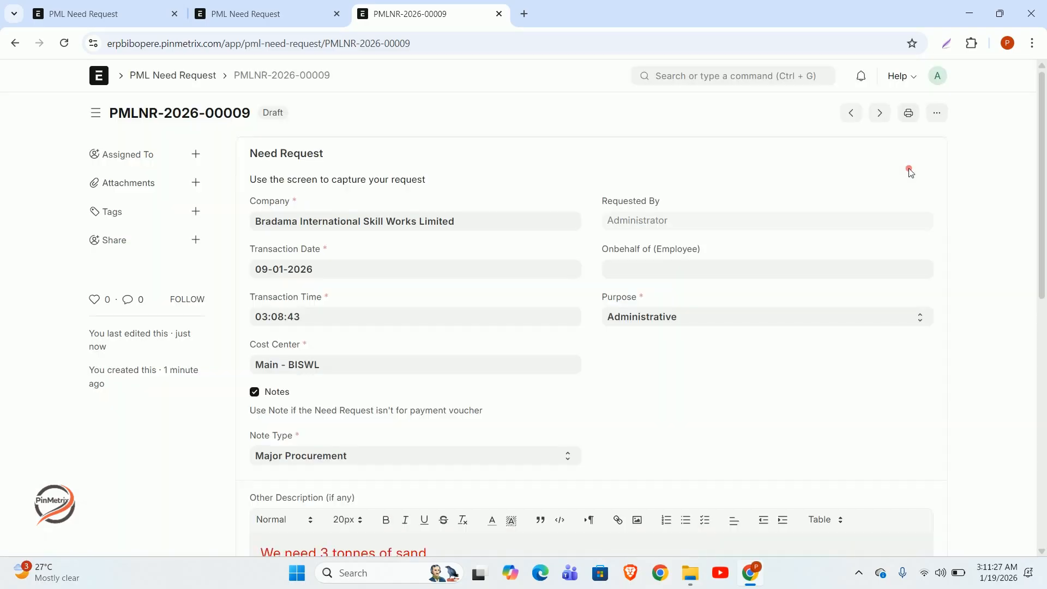
Step: Submit the administrative note as a Procurement Request and approve it for procurement
{"action": "left_click", "coordinate": [921, 113]}
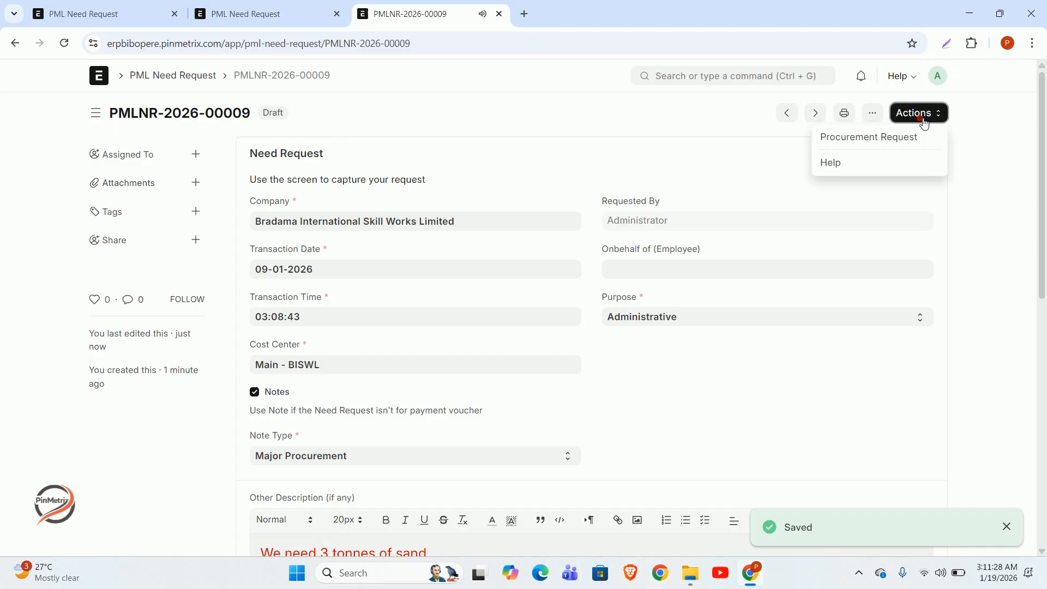
{"action": "left_click", "coordinate": [901, 141]}
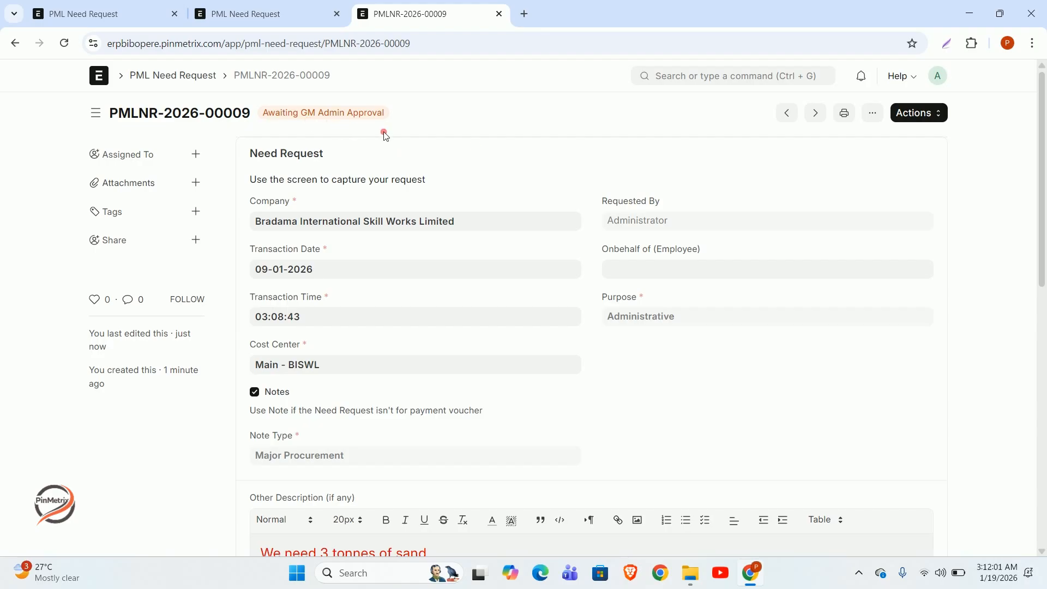
{"action": "left_click", "coordinate": [925, 115]}
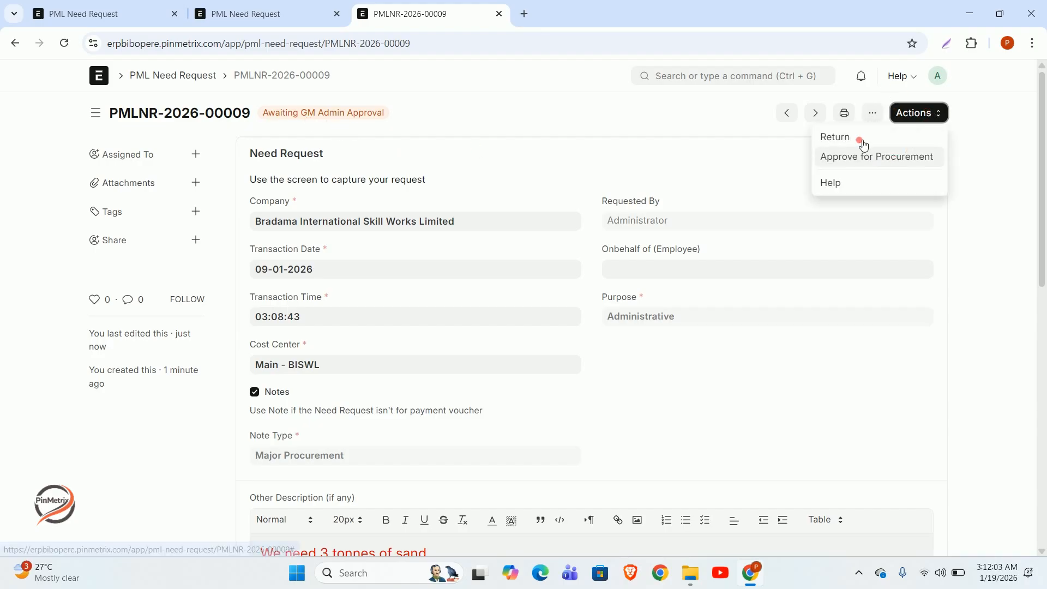
{"action": "left_click", "coordinate": [886, 160]}
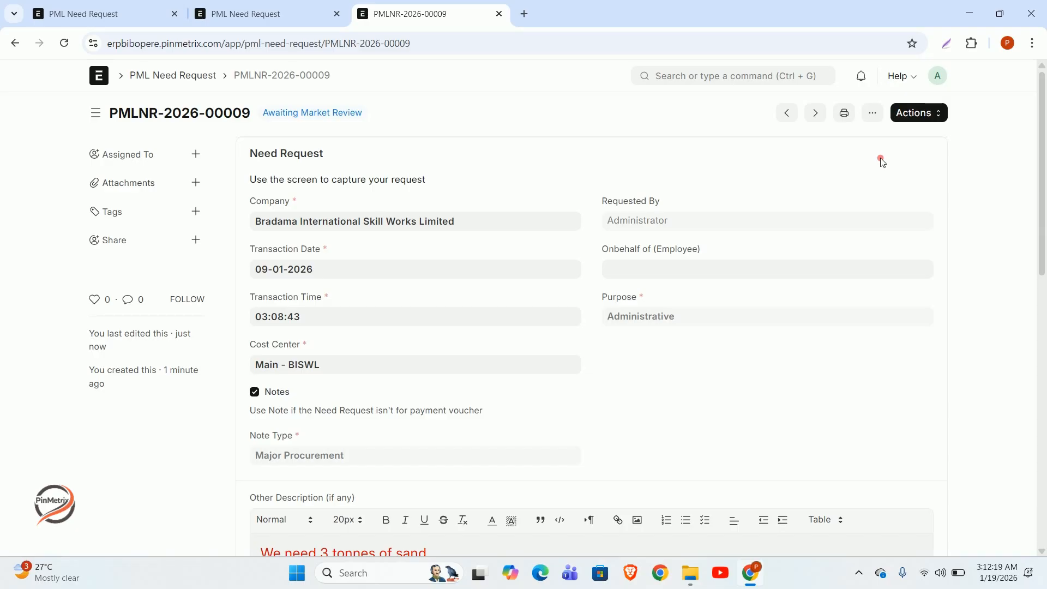
Step: Review the approved request's description and activity, and initiate its market review
{"action": "scroll", "coordinate": [491, 382], "scroll_direction": "down", "scroll_amount": 2}
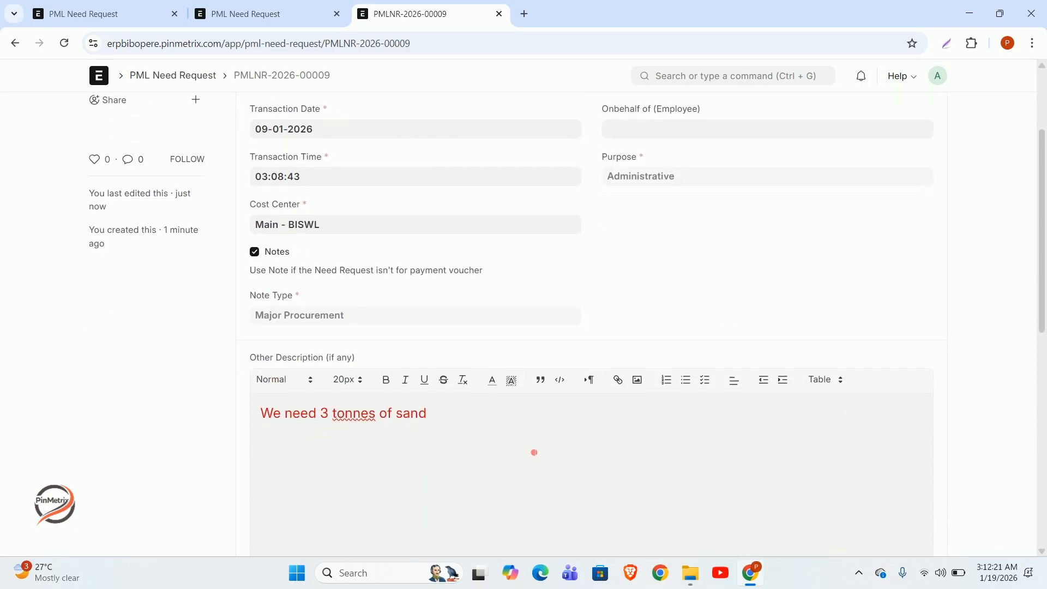
{"action": "scroll", "coordinate": [367, 294], "scroll_direction": "down", "scroll_amount": 4}
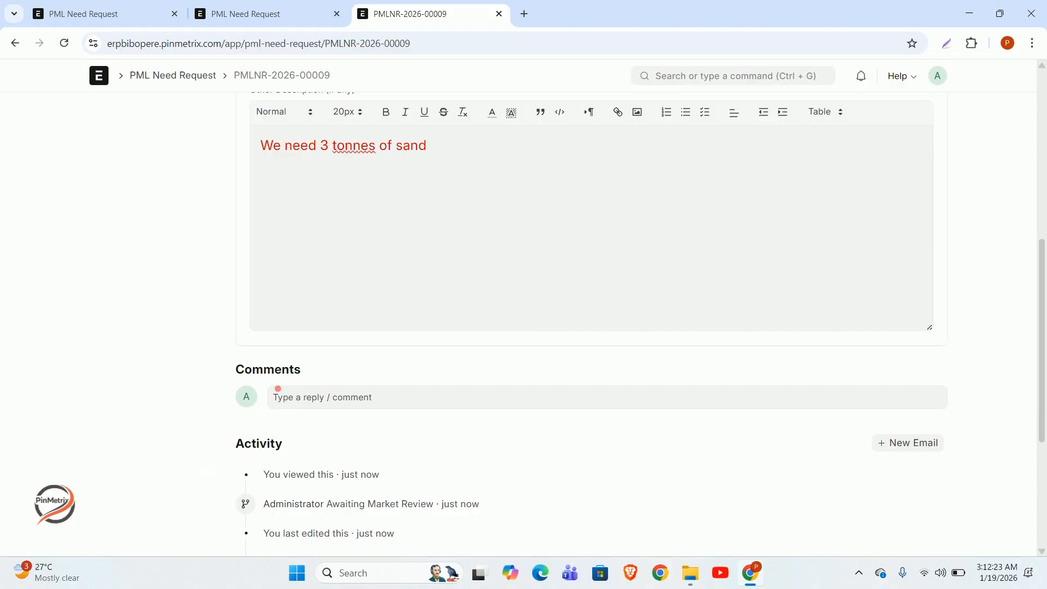
{"action": "scroll", "coordinate": [577, 371], "scroll_direction": "up", "scroll_amount": 8}
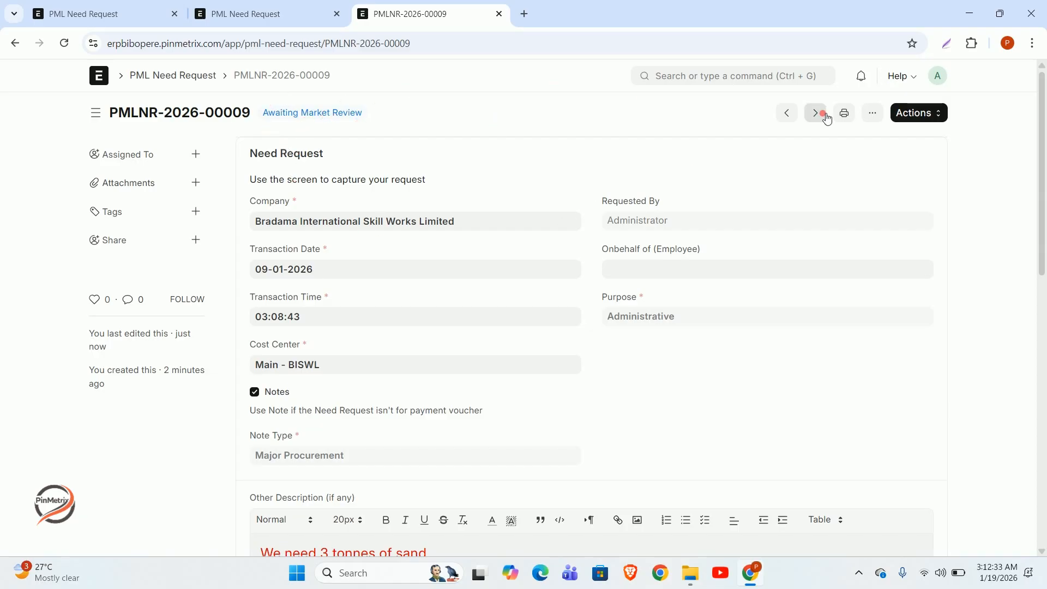
{"action": "left_click", "coordinate": [934, 114]}
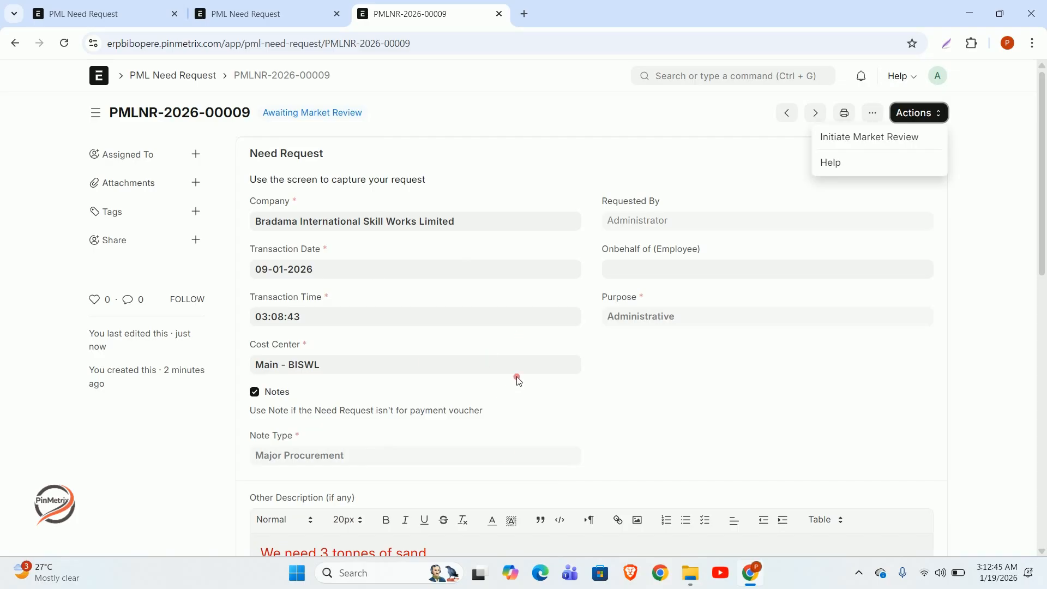
{"action": "left_click", "coordinate": [864, 143]}
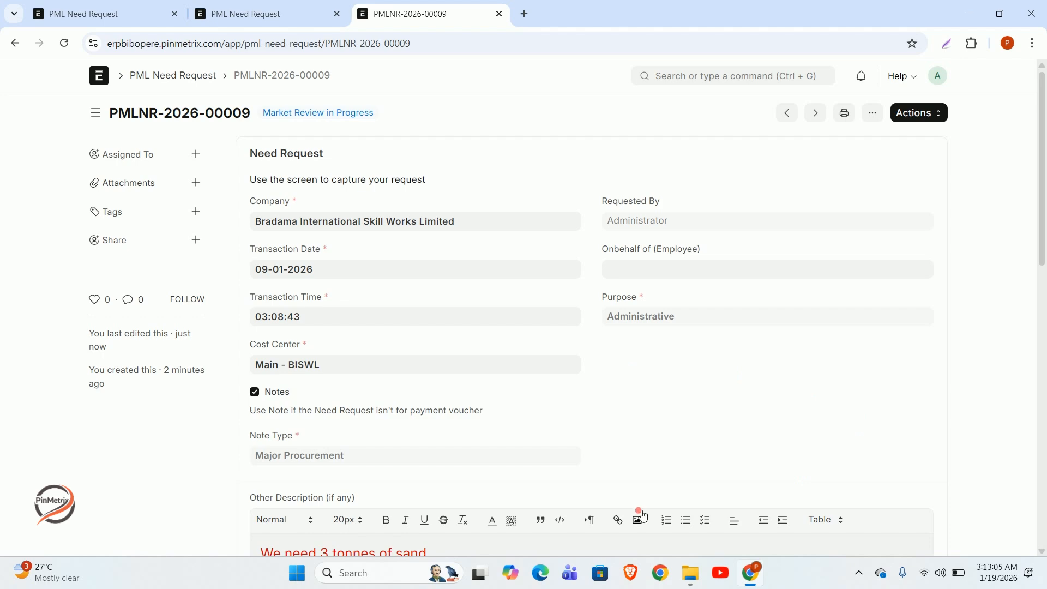
Step: Check which workflow action is available during the market review and look through the request's description and comments area
{"action": "scroll", "coordinate": [650, 451], "scroll_direction": "down", "scroll_amount": 9}
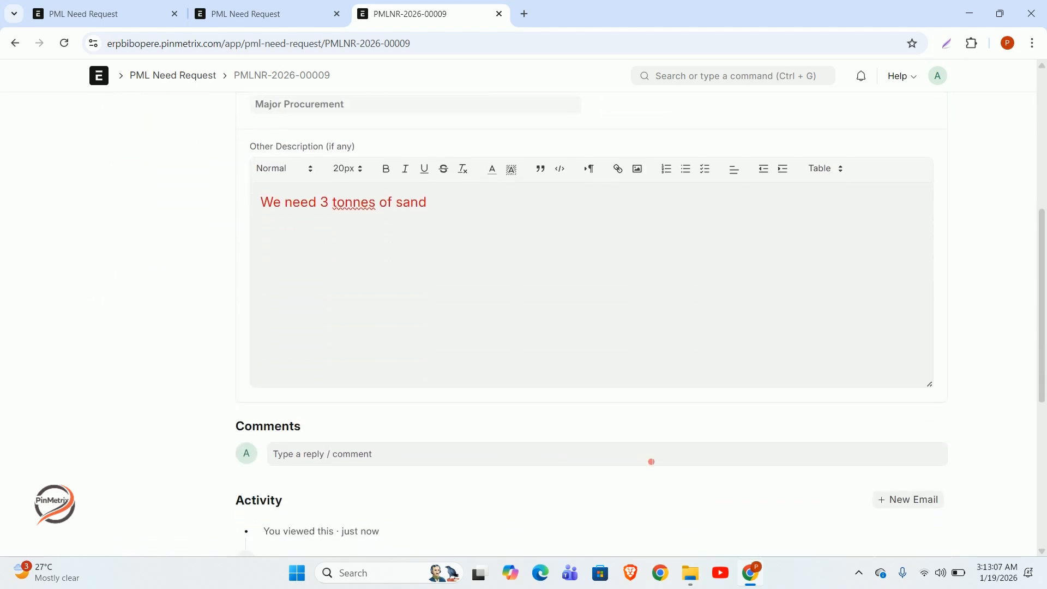
{"action": "scroll", "coordinate": [651, 462], "scroll_direction": "up", "scroll_amount": 10}
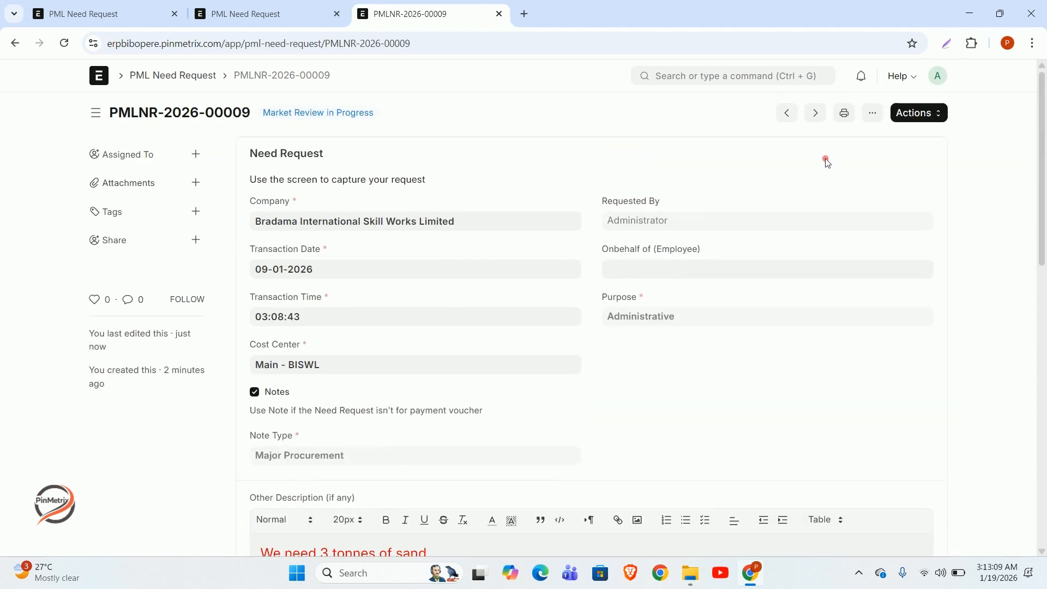
{"action": "left_click", "coordinate": [931, 113]}
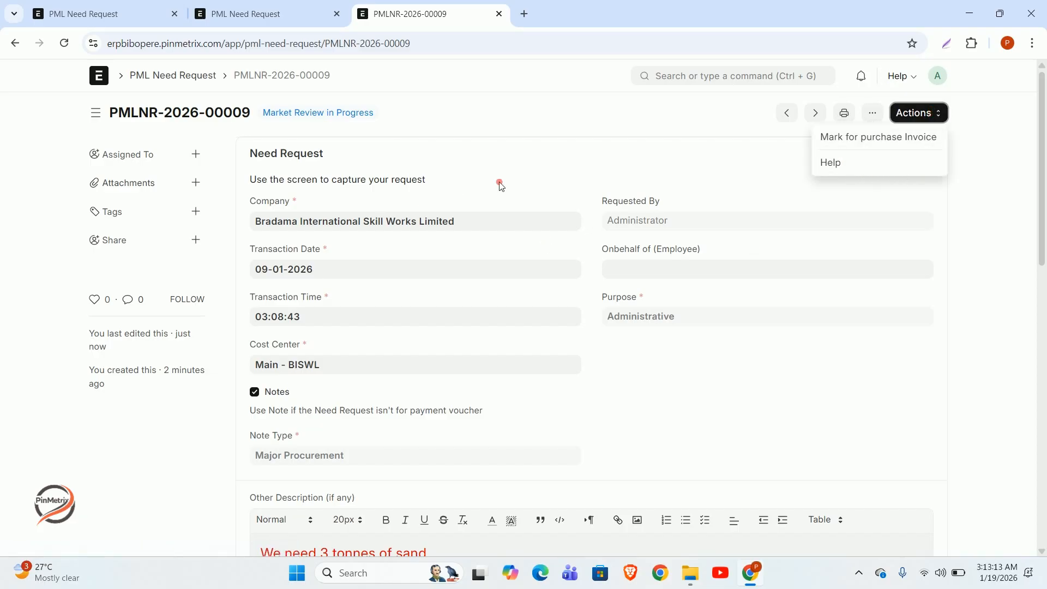
{"action": "scroll", "coordinate": [580, 327], "scroll_direction": "down", "scroll_amount": 4}
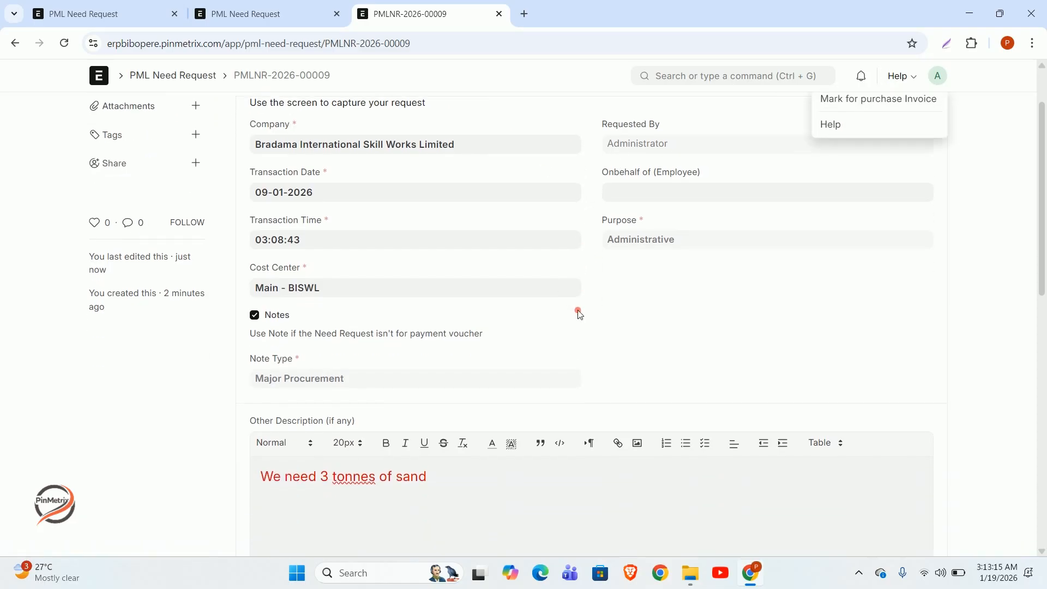
{"action": "scroll", "coordinate": [417, 345], "scroll_direction": "down", "scroll_amount": 2}
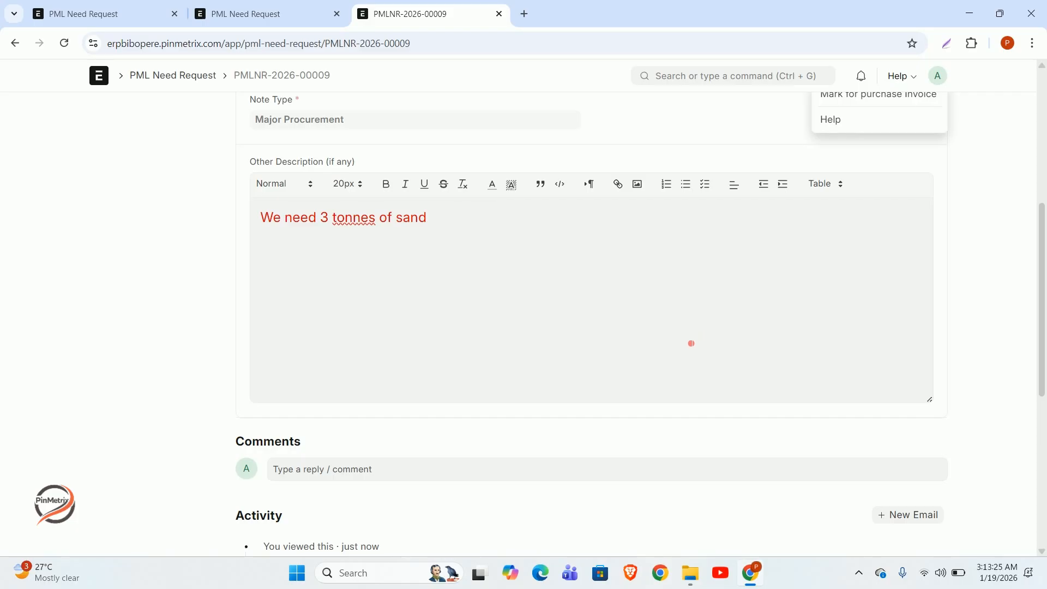
Step: Complete the sand request's market review by marking it for purchase invoice
{"action": "scroll", "coordinate": [686, 350], "scroll_direction": "up", "scroll_amount": 3}
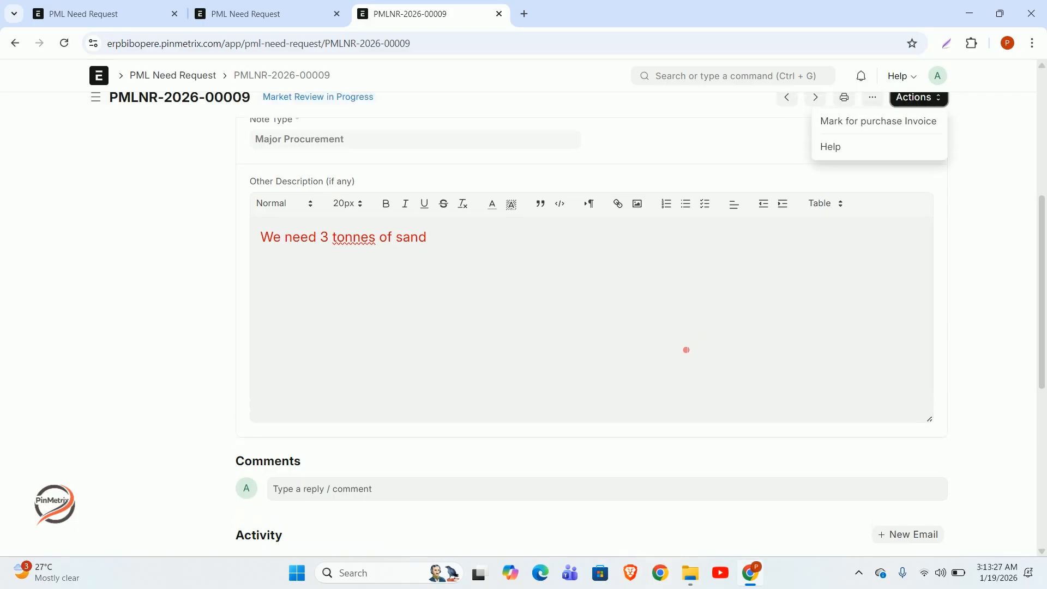
{"action": "scroll", "coordinate": [649, 372], "scroll_direction": "up", "scroll_amount": 1}
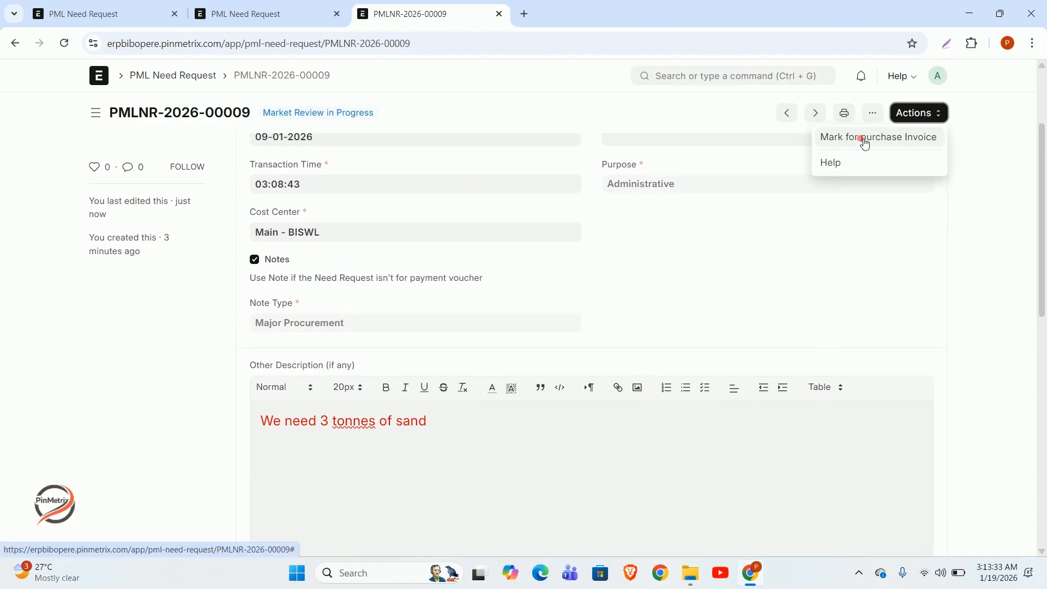
{"action": "scroll", "coordinate": [977, 297], "scroll_direction": "up", "scroll_amount": 5}
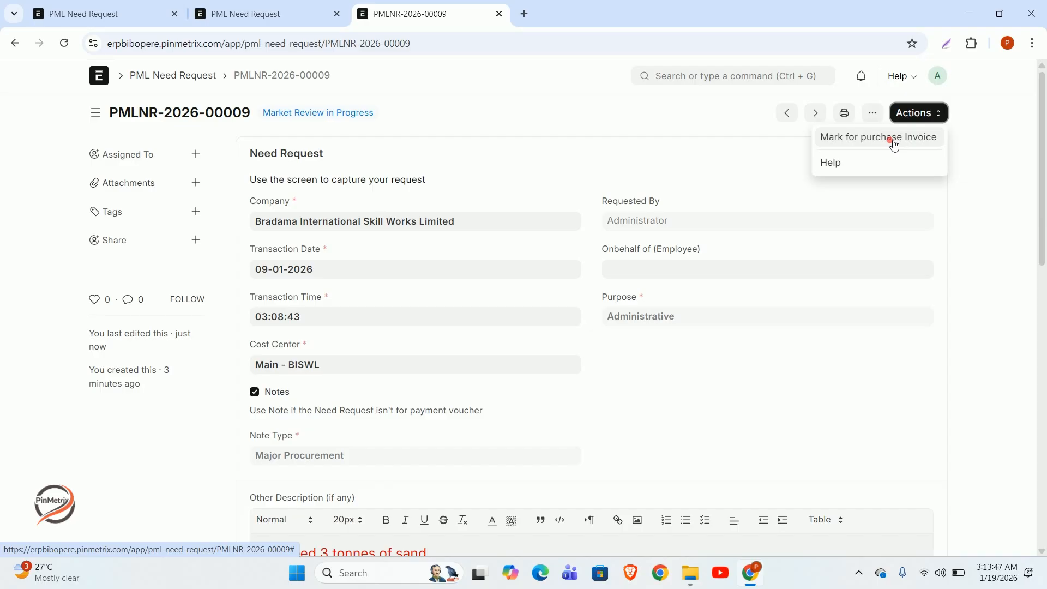
{"action": "left_click", "coordinate": [847, 139]}
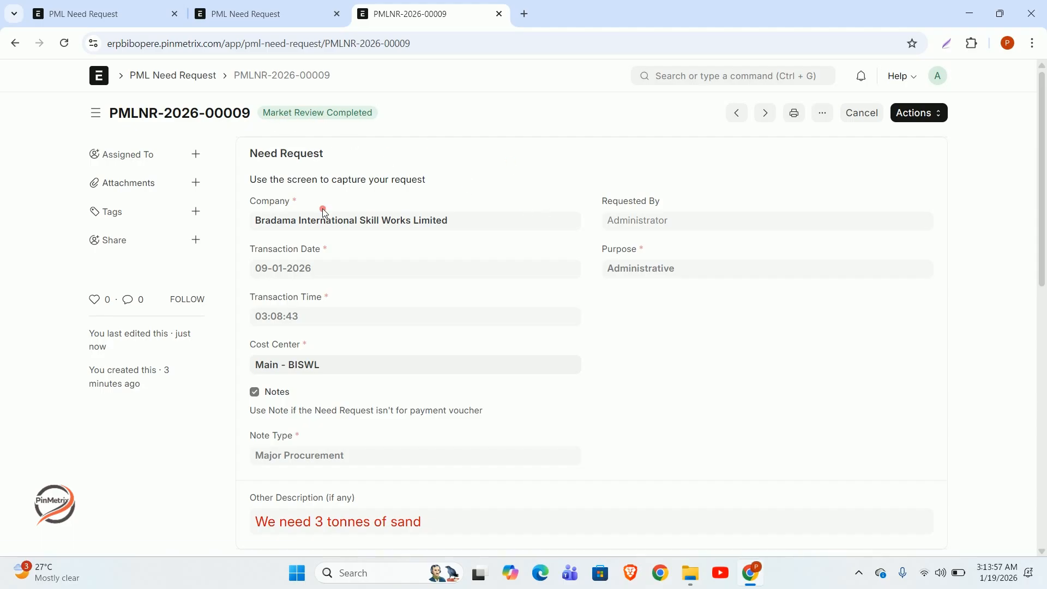
Step: Review the completed request's details, description and activity, and check which workflow action is available
{"action": "scroll", "coordinate": [515, 480], "scroll_direction": "down", "scroll_amount": 4}
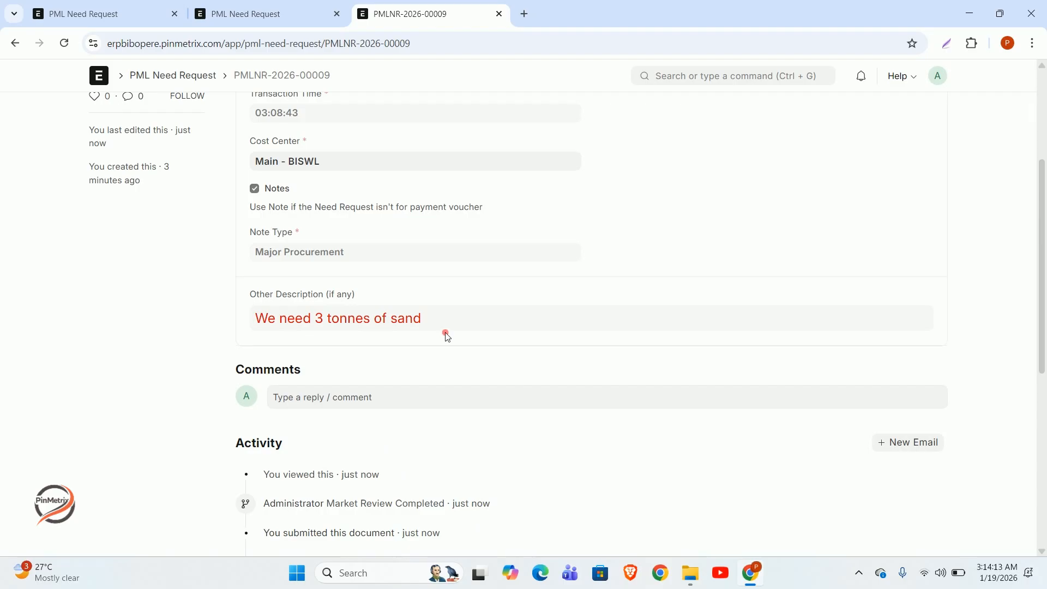
{"action": "scroll", "coordinate": [493, 290], "scroll_direction": "up", "scroll_amount": 3}
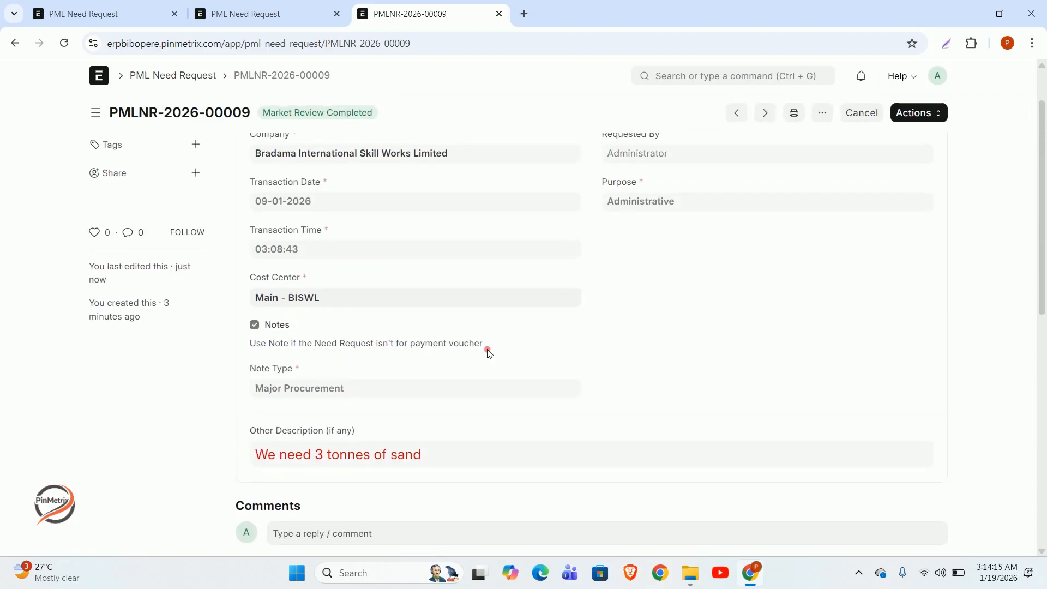
{"action": "scroll", "coordinate": [489, 352], "scroll_direction": "up", "scroll_amount": 1}
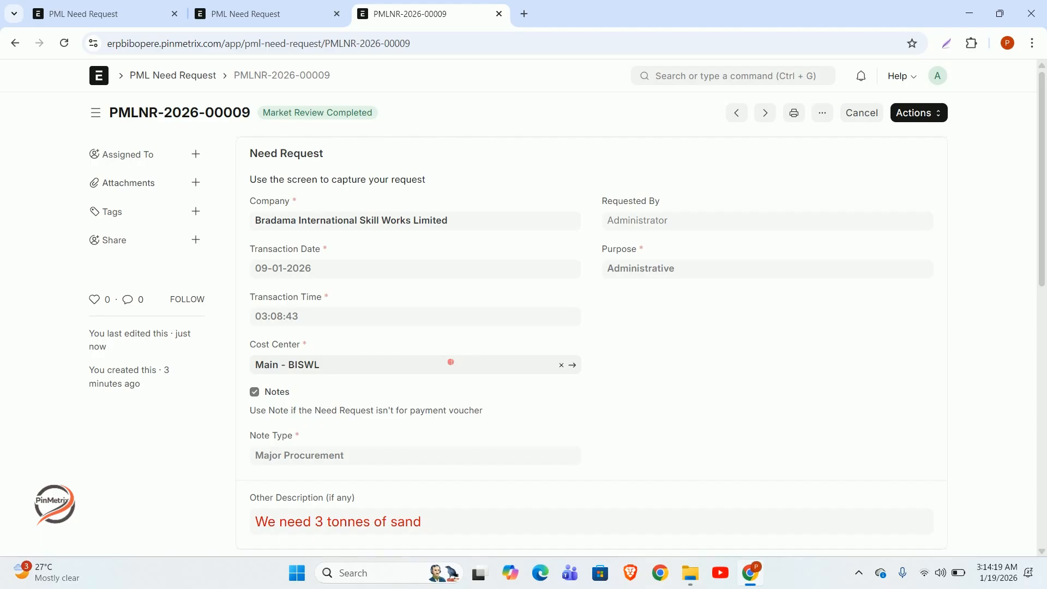
{"action": "scroll", "coordinate": [703, 320], "scroll_direction": "down", "scroll_amount": 3}
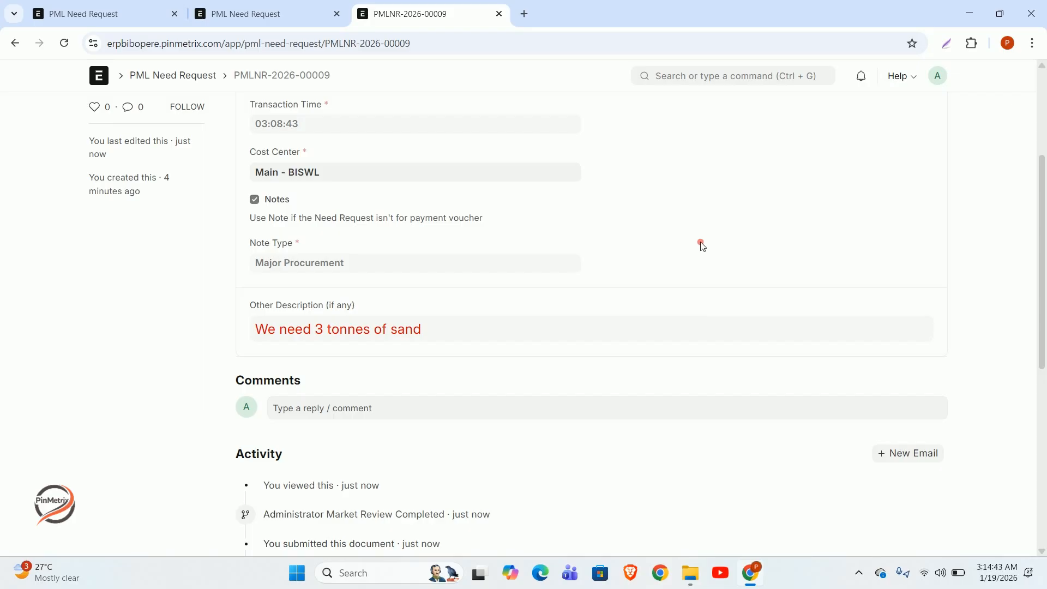
{"action": "scroll", "coordinate": [698, 246], "scroll_direction": "up", "scroll_amount": 3}
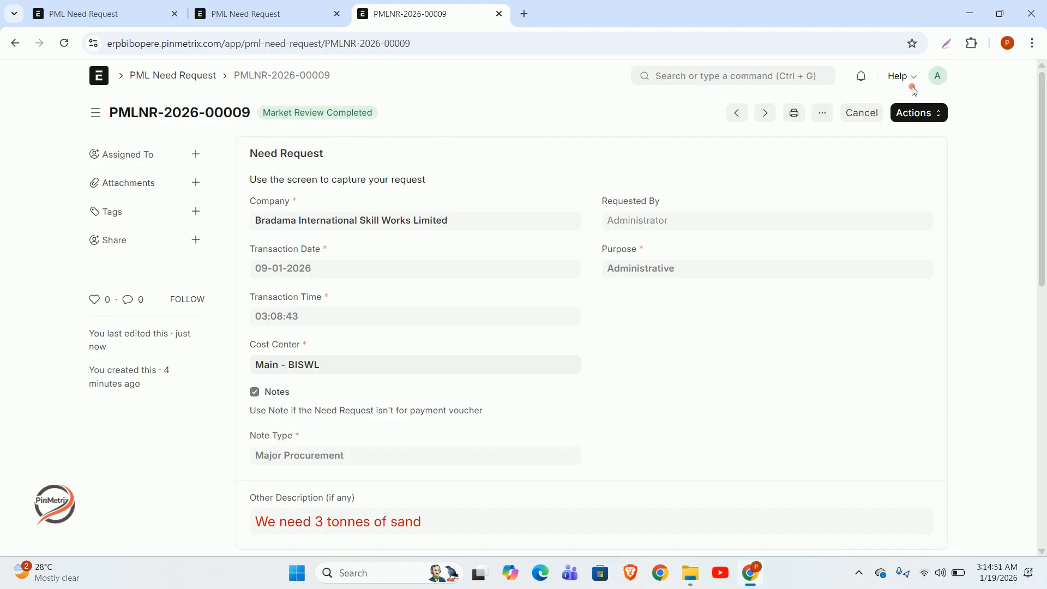
{"action": "left_click", "coordinate": [939, 113]}
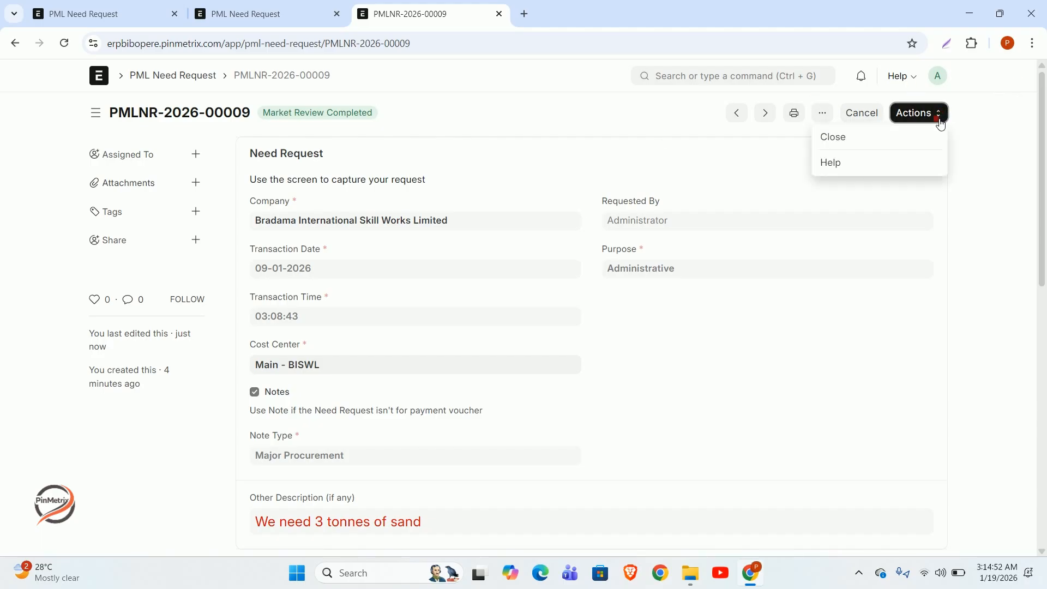
{"action": "left_click", "coordinate": [628, 124]}
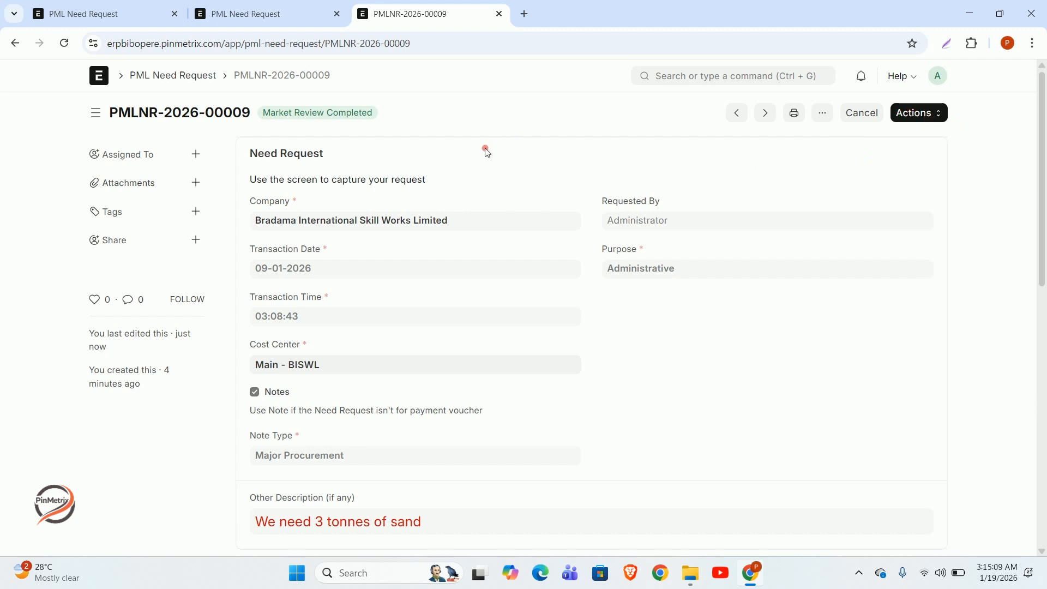
{"action": "scroll", "coordinate": [433, 355], "scroll_direction": "down", "scroll_amount": 3}
{"action": "scroll", "coordinate": [434, 358], "scroll_direction": "up", "scroll_amount": 3}
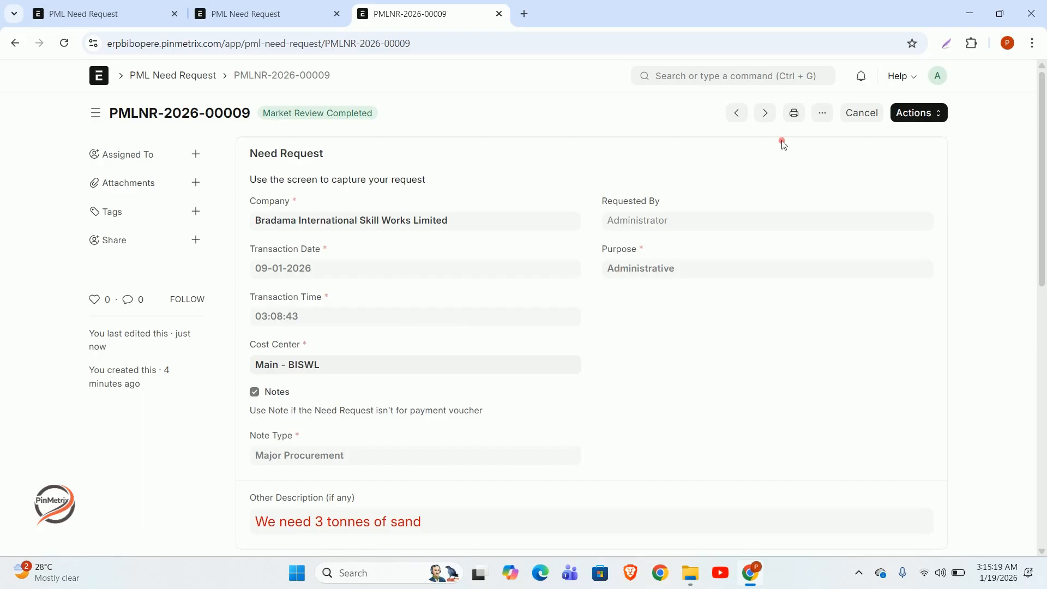
Step: Duplicate the completed request and mark the copy as a note of type Major Procurement
{"action": "left_click", "coordinate": [822, 113]}
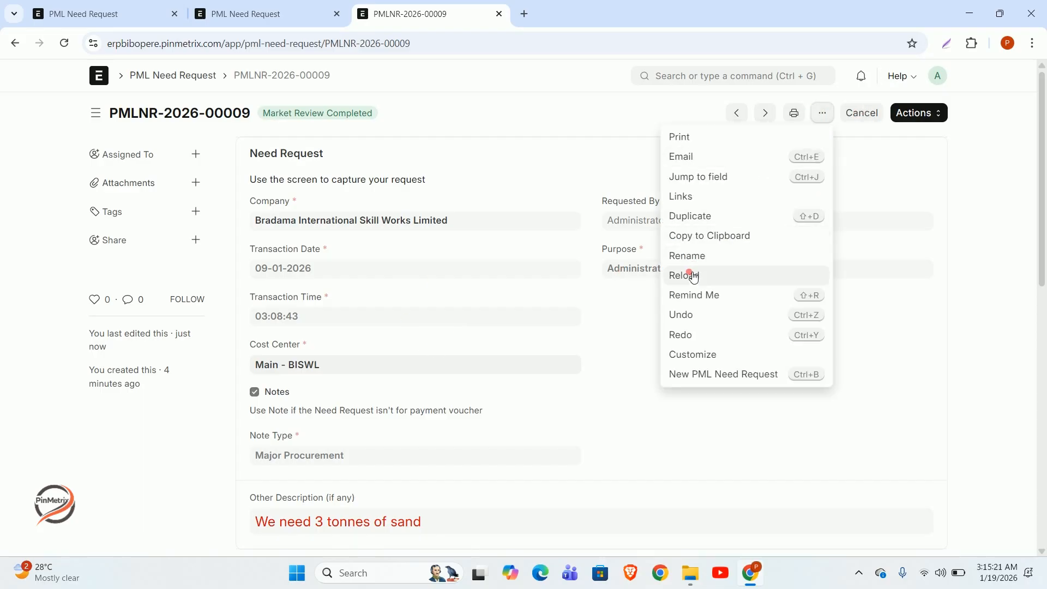
{"action": "left_click", "coordinate": [709, 216]}
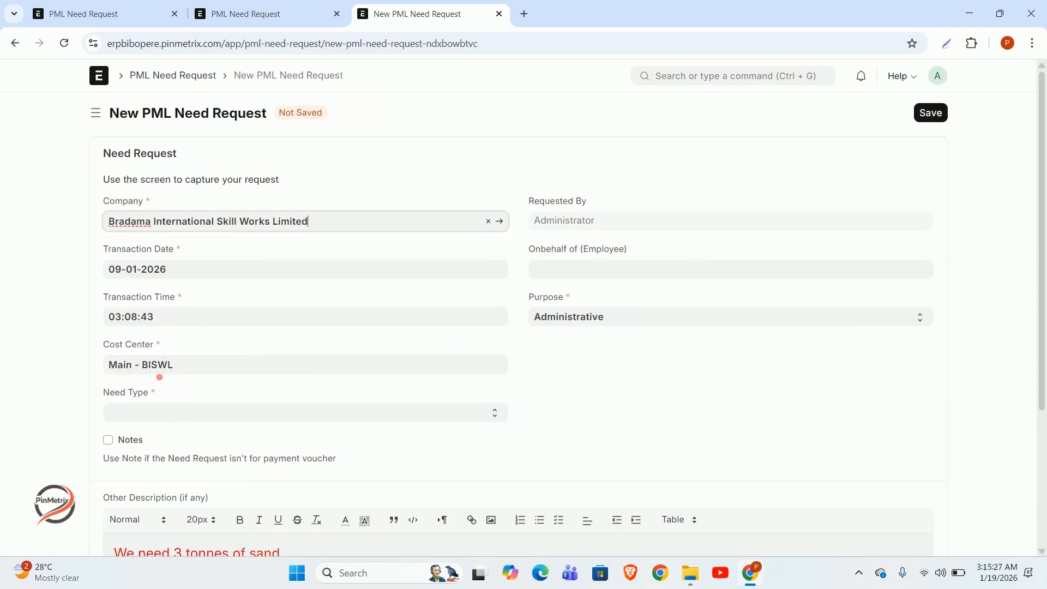
{"action": "left_click", "coordinate": [130, 438]}
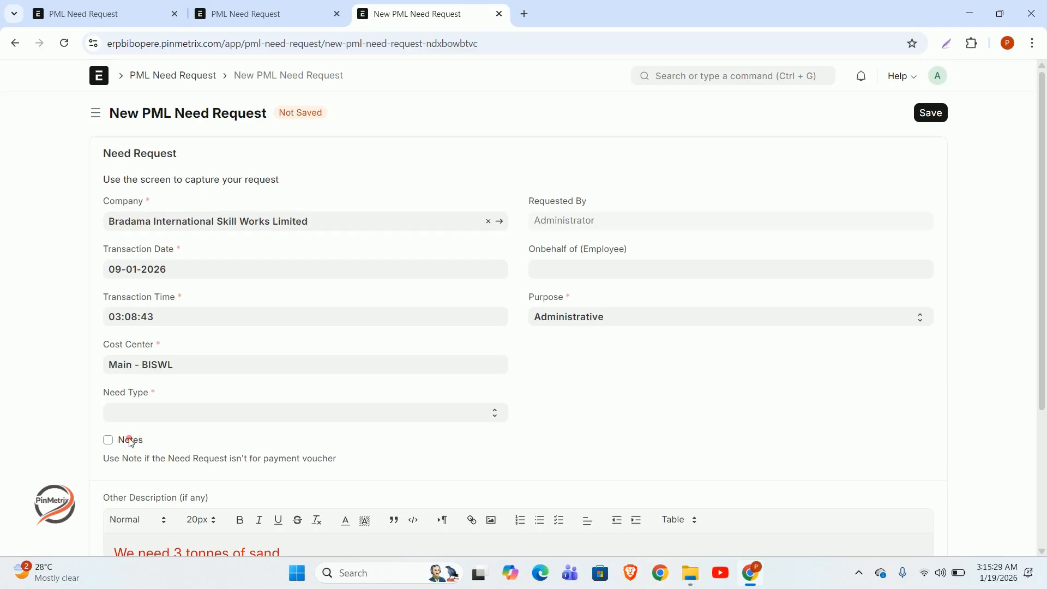
{"action": "scroll", "coordinate": [379, 390], "scroll_direction": "down", "scroll_amount": 4}
{"action": "left_click", "coordinate": [339, 258]}
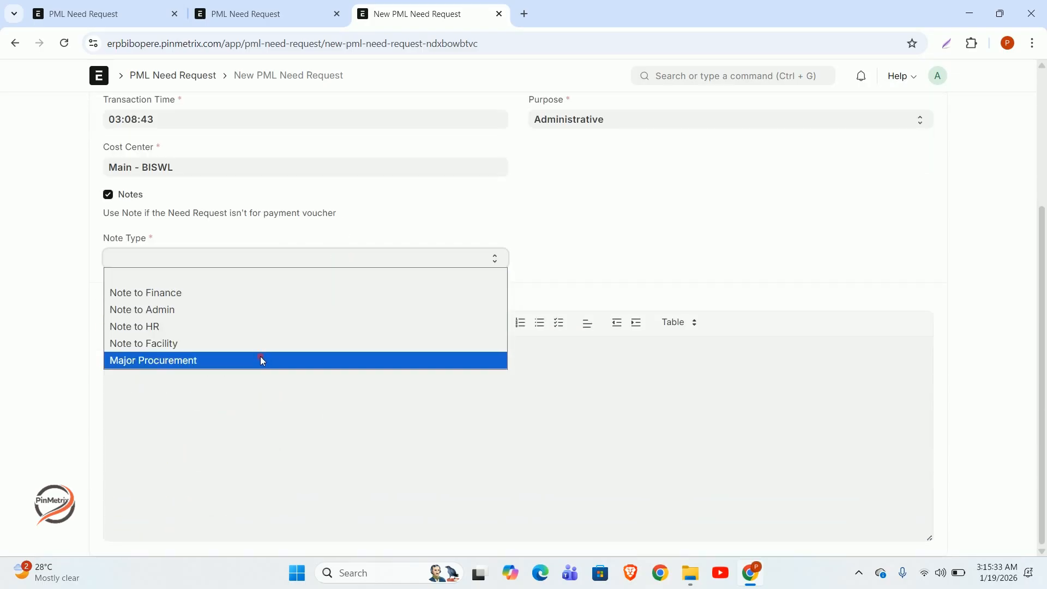
{"action": "left_click", "coordinate": [260, 356]}
{"action": "scroll", "coordinate": [626, 224], "scroll_direction": "up", "scroll_amount": 4}
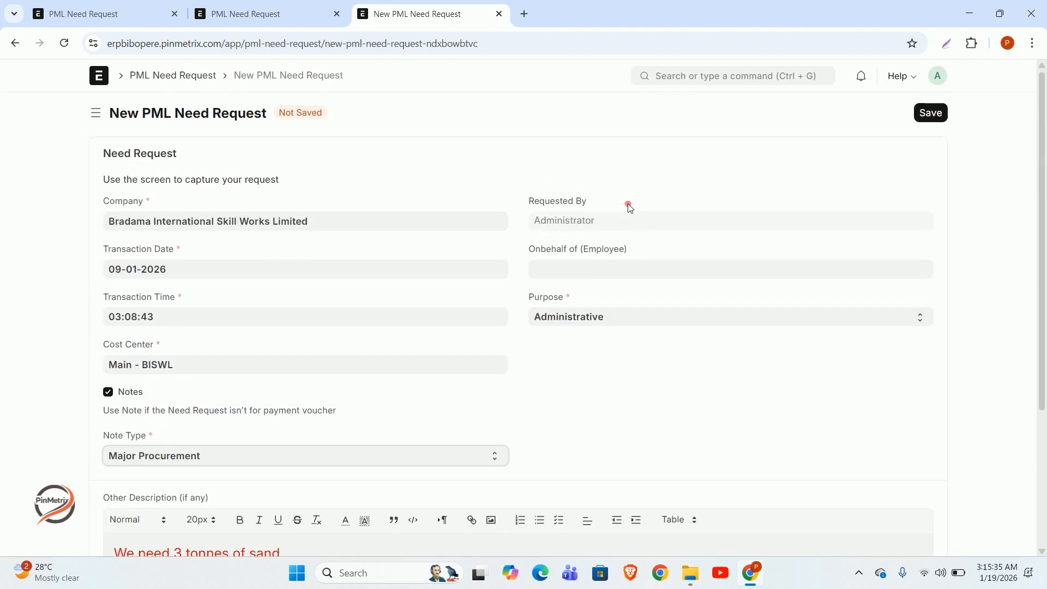
Step: Set the duplicated request's purpose to Project and choose project PROJ-0020
{"action": "left_click", "coordinate": [594, 320]}
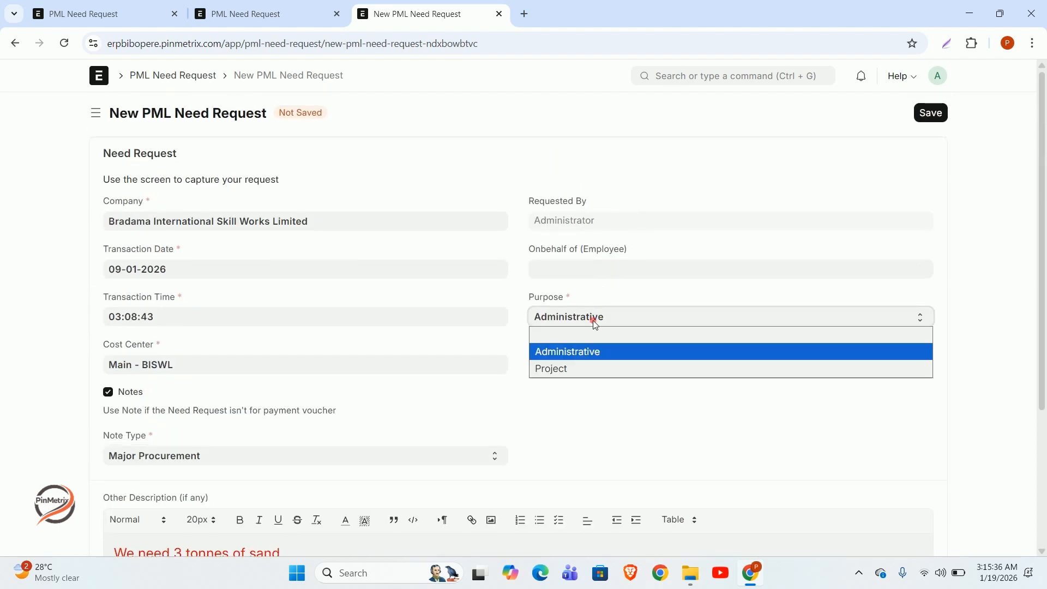
{"action": "left_click", "coordinate": [588, 368]}
{"action": "left_click", "coordinate": [632, 369]}
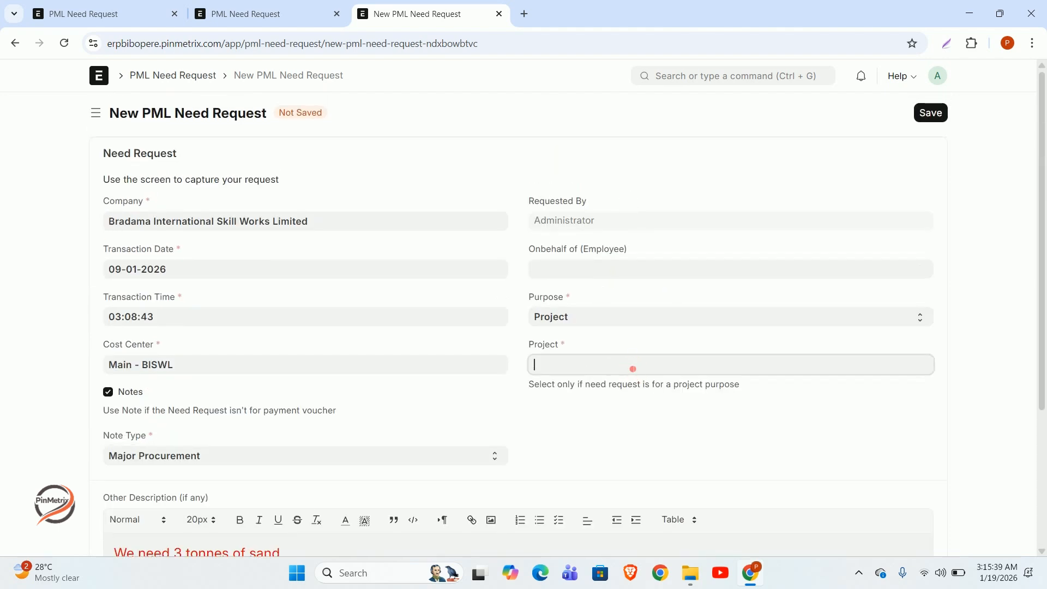
{"action": "left_click", "coordinate": [693, 455]}
Step: Check the duplicated request's fields and description, save it, and submit it as a Procurement Request
{"action": "scroll", "coordinate": [545, 393], "scroll_direction": "down", "scroll_amount": 3}
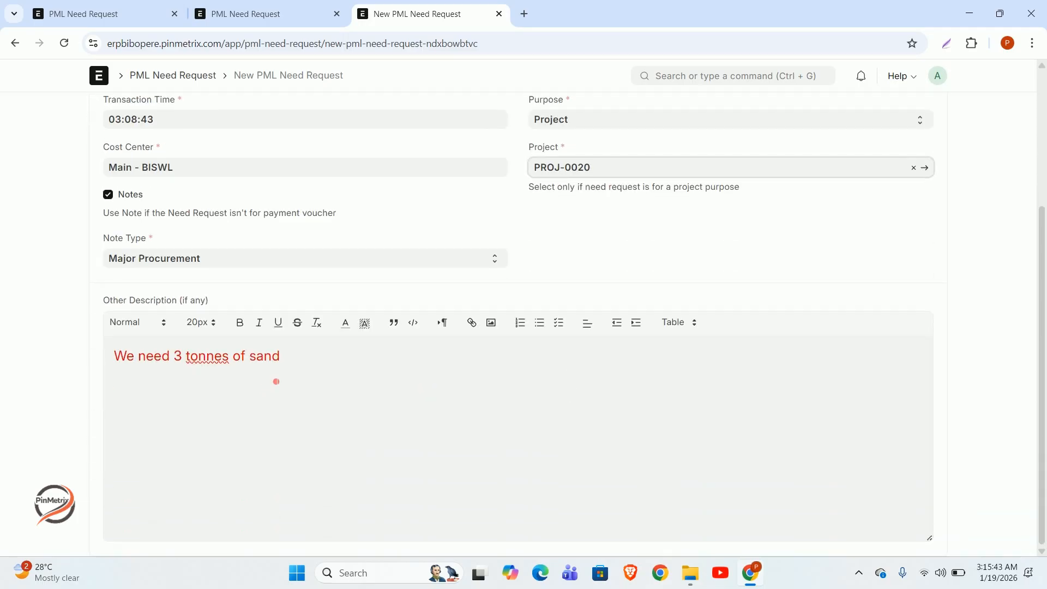
{"action": "scroll", "coordinate": [676, 273], "scroll_direction": "up", "scroll_amount": 3}
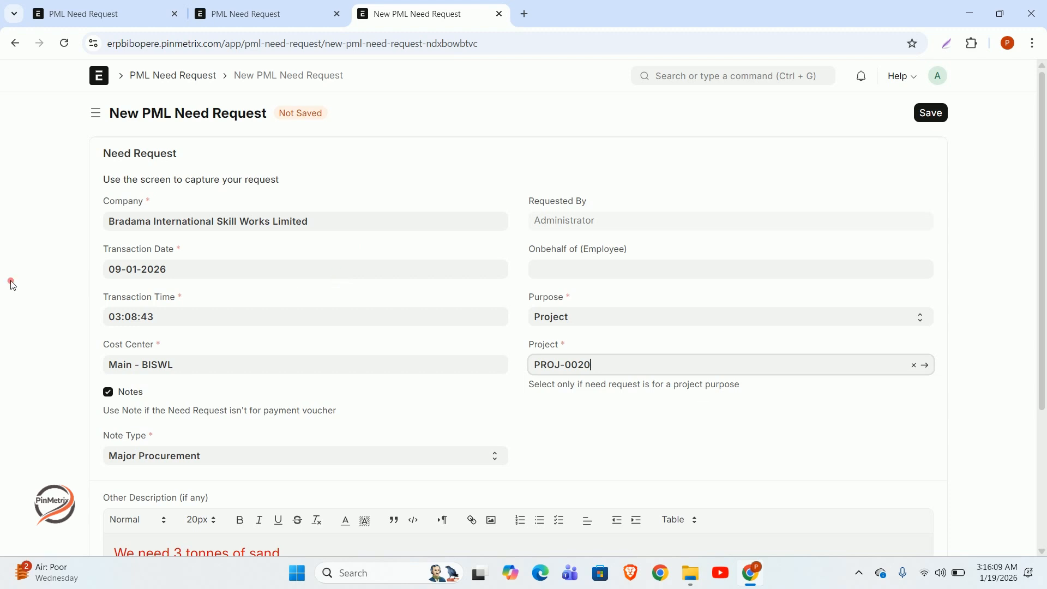
{"action": "scroll", "coordinate": [431, 371], "scroll_direction": "down", "scroll_amount": 3}
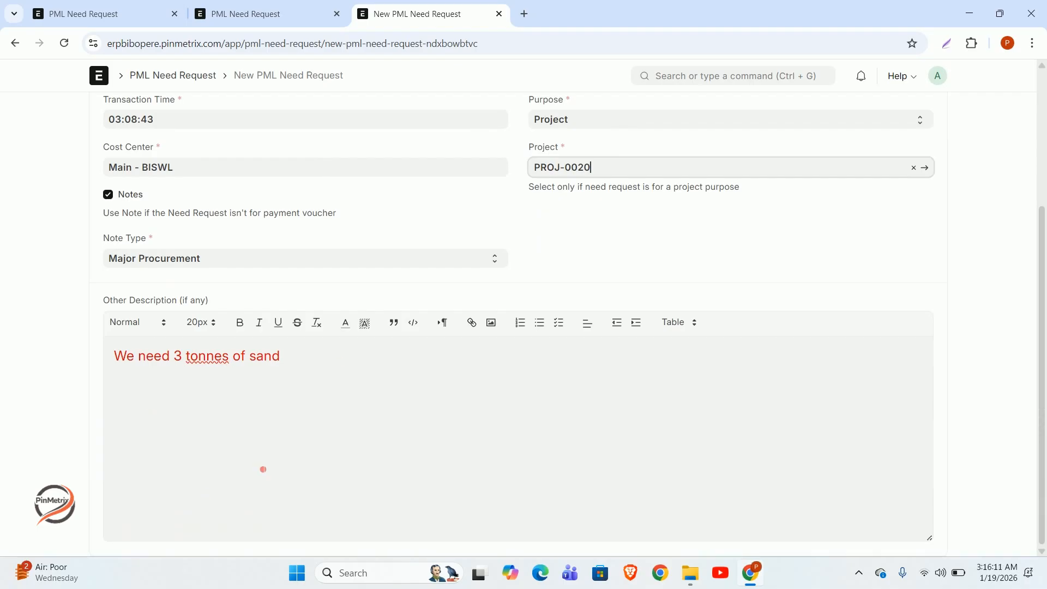
{"action": "scroll", "coordinate": [603, 327], "scroll_direction": "up", "scroll_amount": 3}
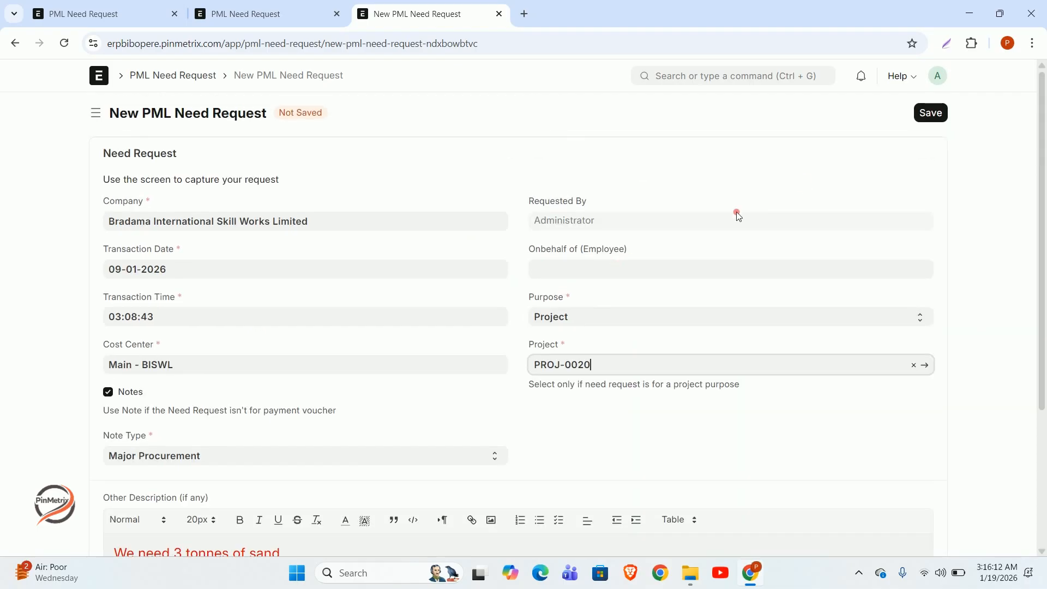
{"action": "left_click", "coordinate": [924, 112]}
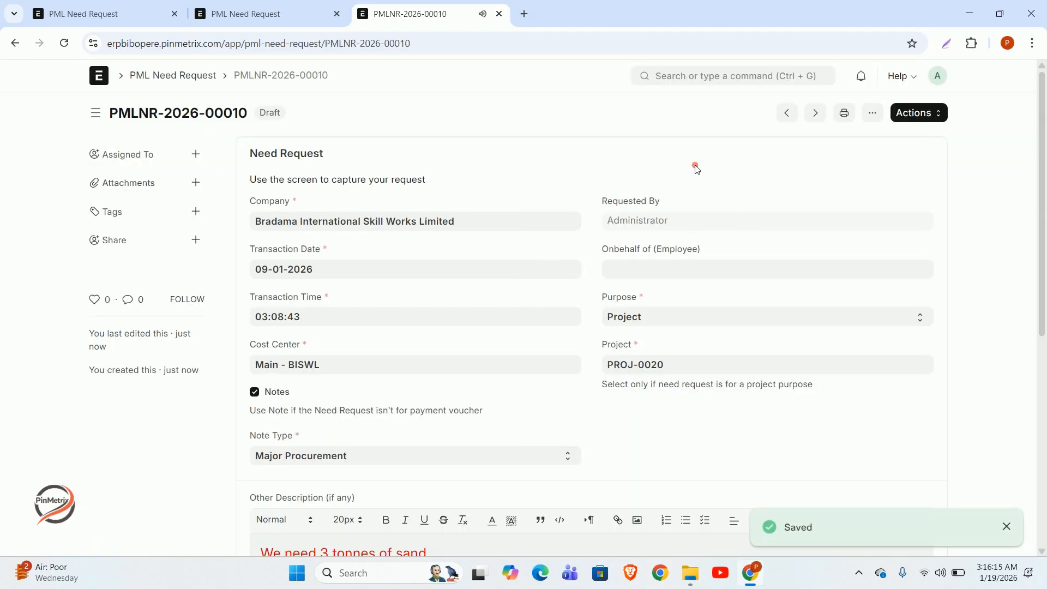
{"action": "left_click", "coordinate": [919, 113]}
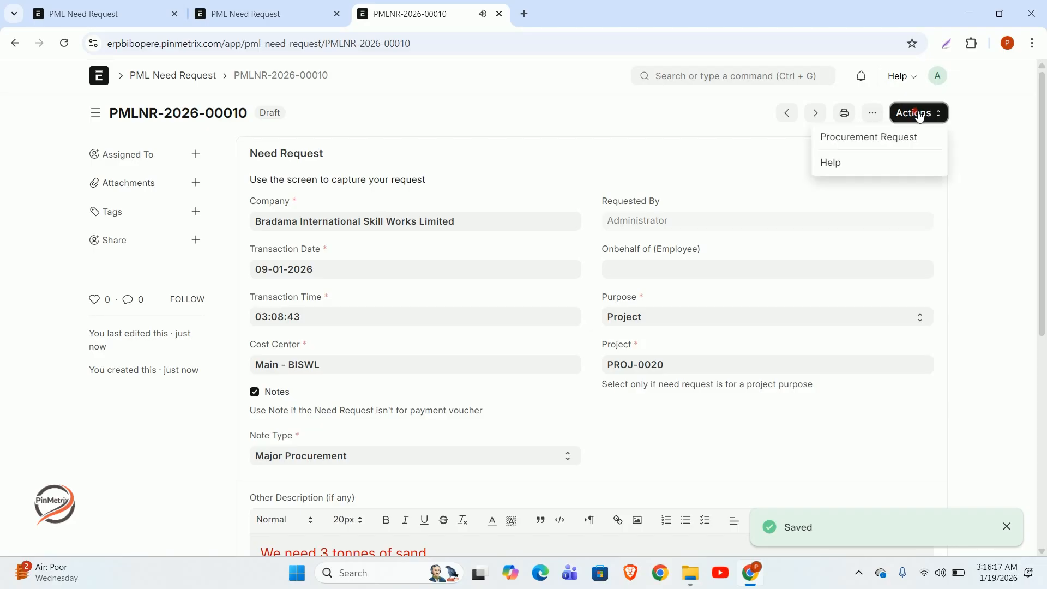
{"action": "left_click", "coordinate": [851, 143]}
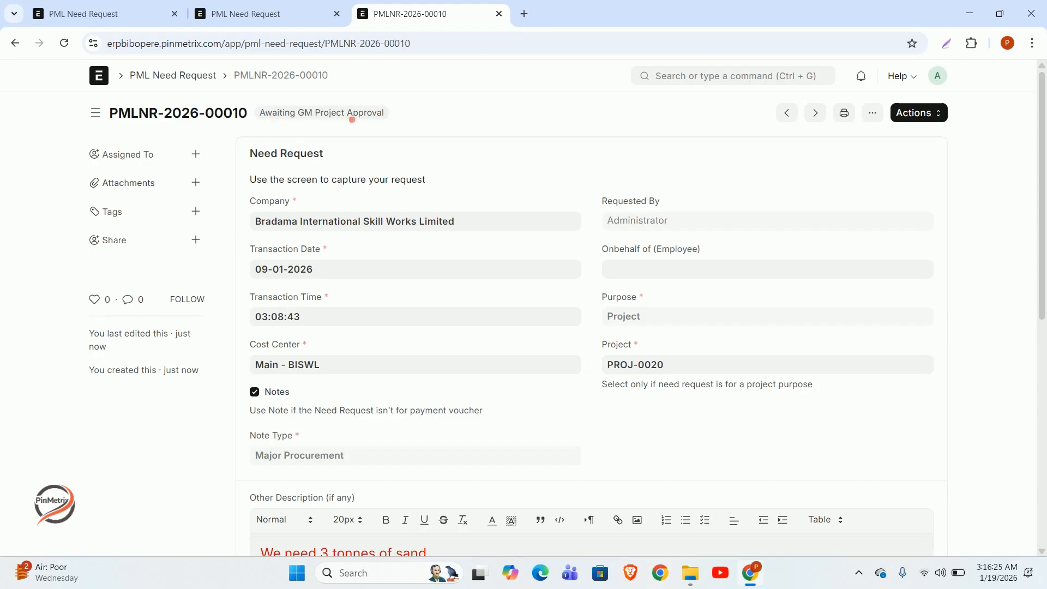
Step: Approve the project request at the GM Project stage and approve it for procurement at the GM Admin stage
{"action": "left_click", "coordinate": [936, 118]}
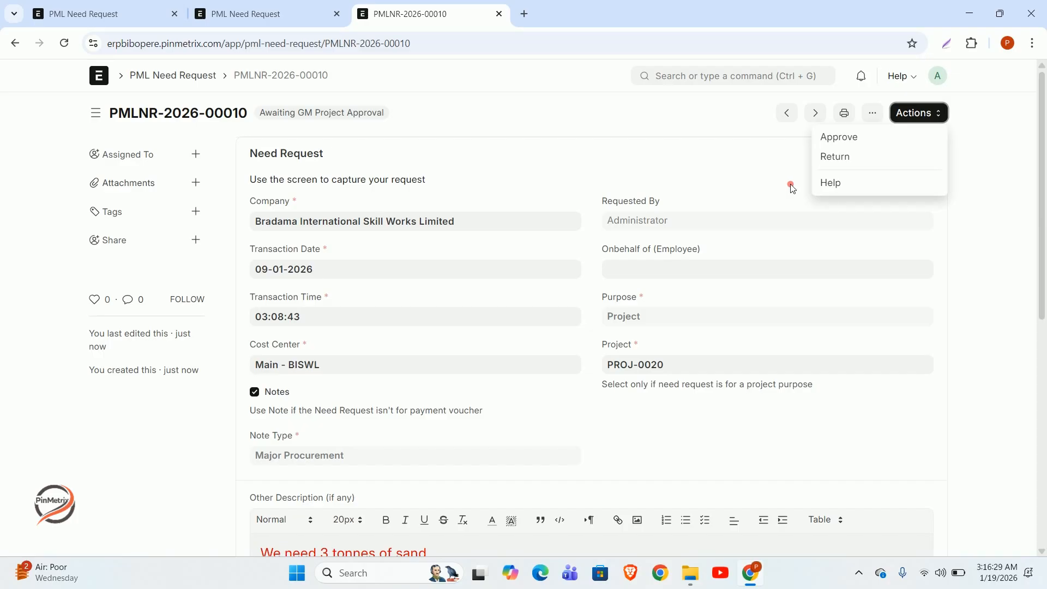
{"action": "left_click", "coordinate": [856, 140]}
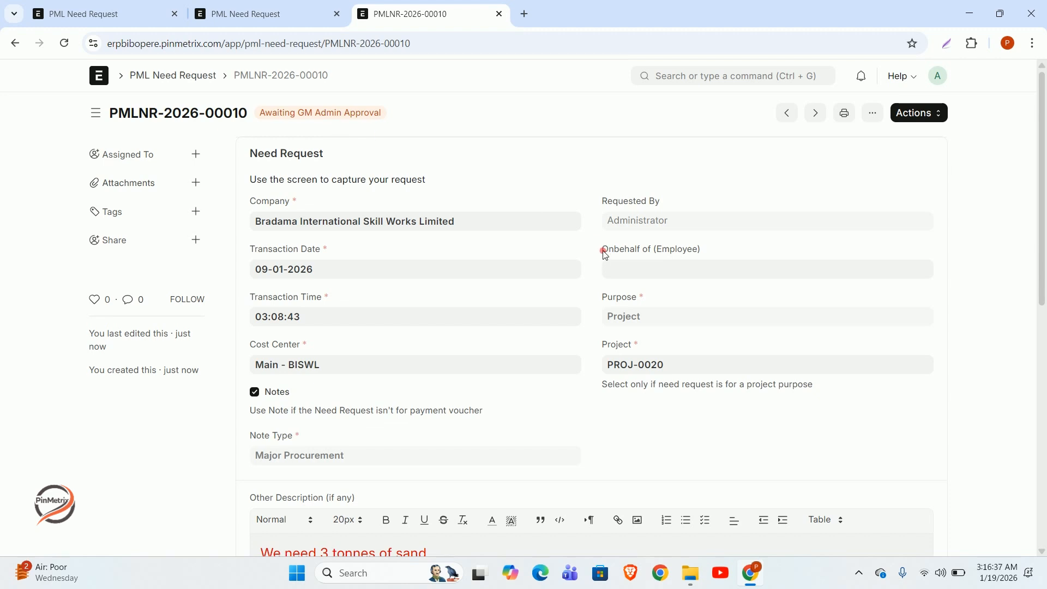
{"action": "scroll", "coordinate": [602, 257], "scroll_direction": "down", "scroll_amount": 3}
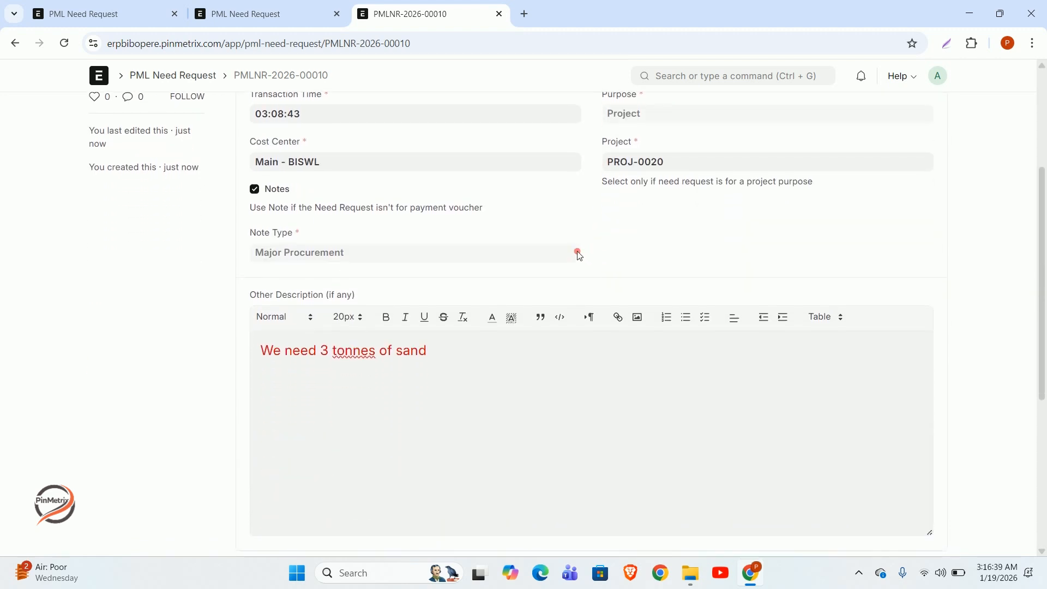
{"action": "scroll", "coordinate": [579, 256], "scroll_direction": "up", "scroll_amount": 4}
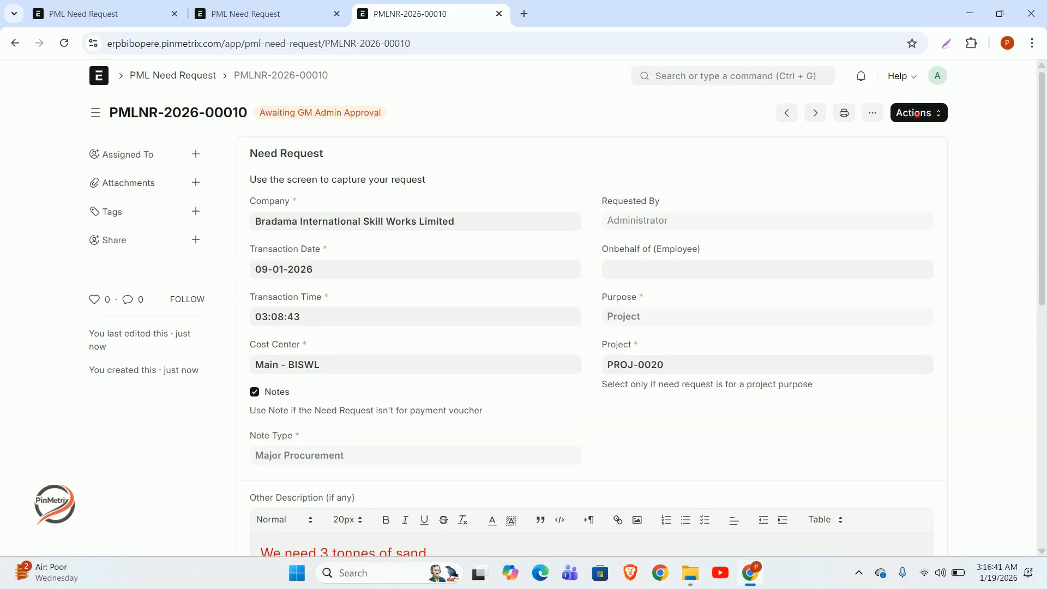
{"action": "left_click", "coordinate": [919, 113]}
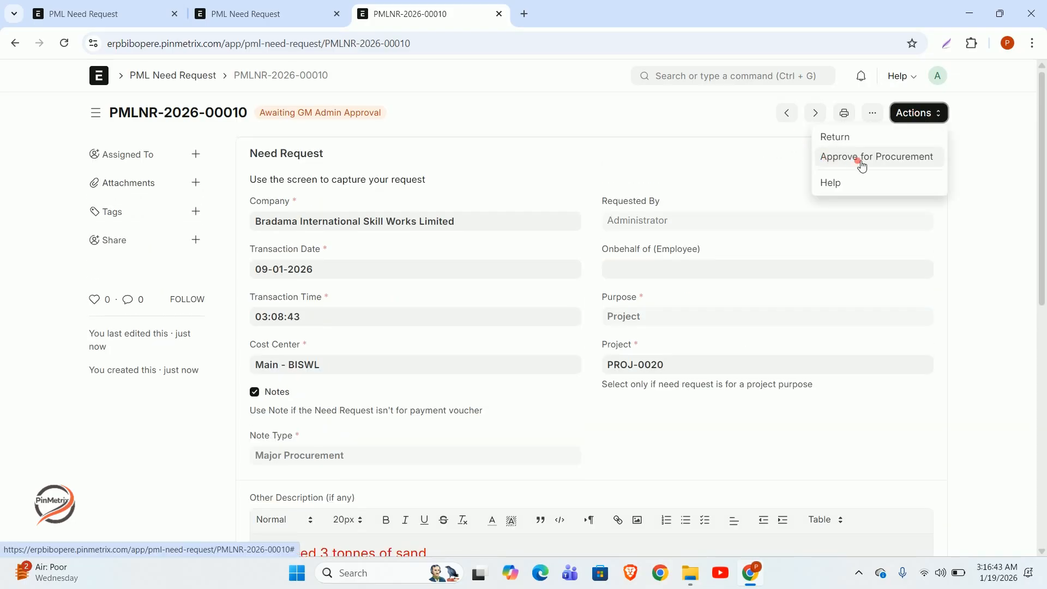
{"action": "left_click", "coordinate": [863, 161]}
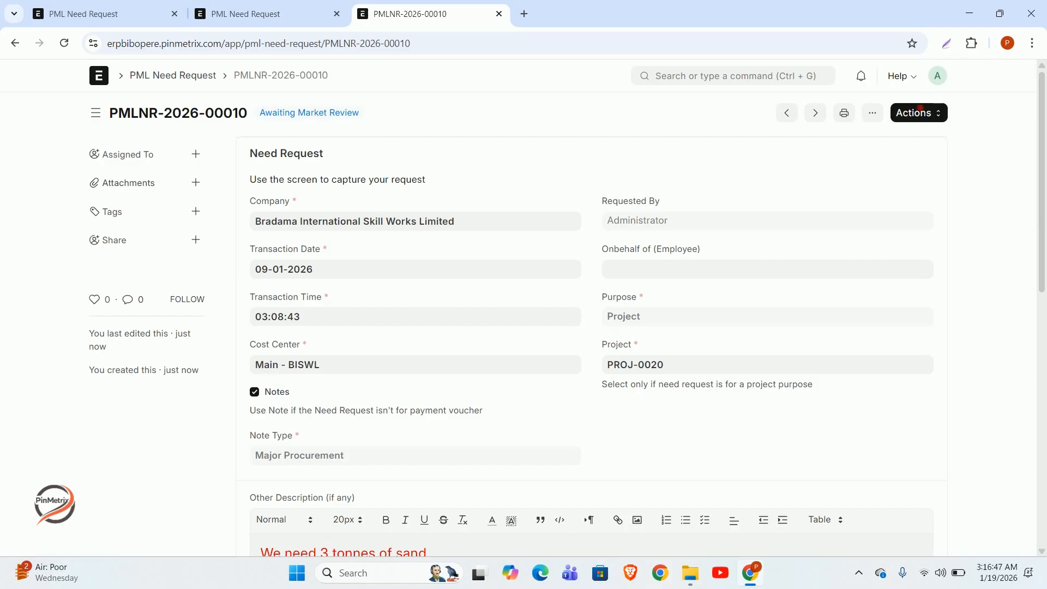
Step: Initiate the project request's market review and open the workflow actions available during it
{"action": "left_click", "coordinate": [921, 115]}
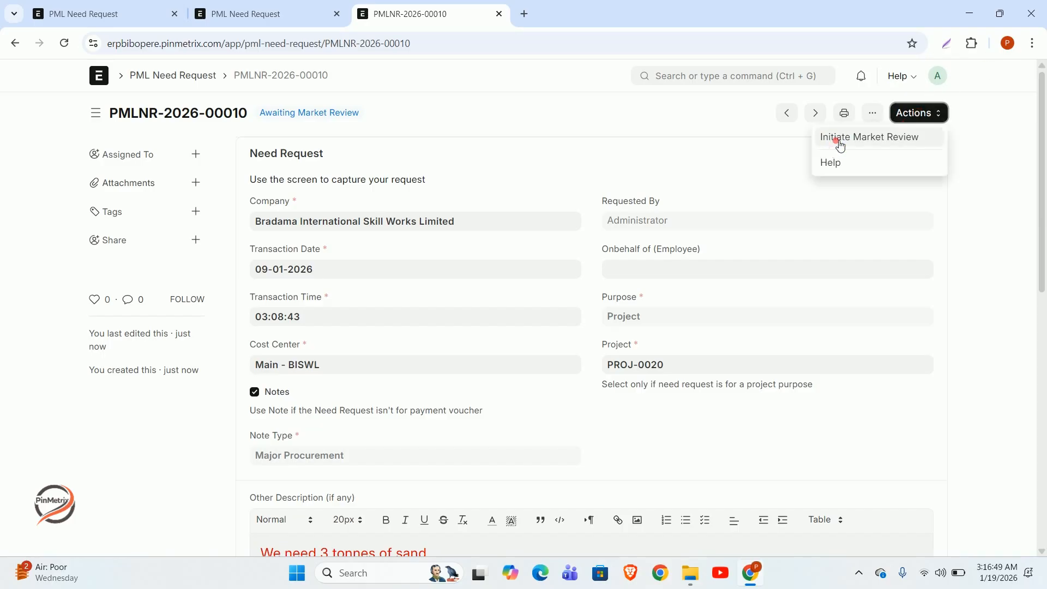
{"action": "left_click", "coordinate": [832, 138]}
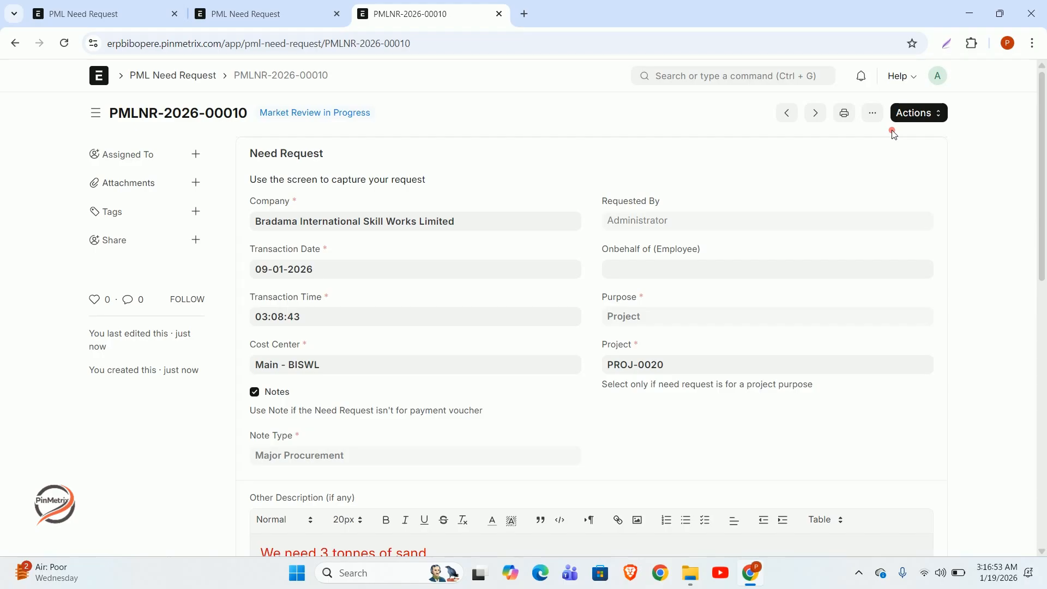
{"action": "left_click", "coordinate": [927, 113]}
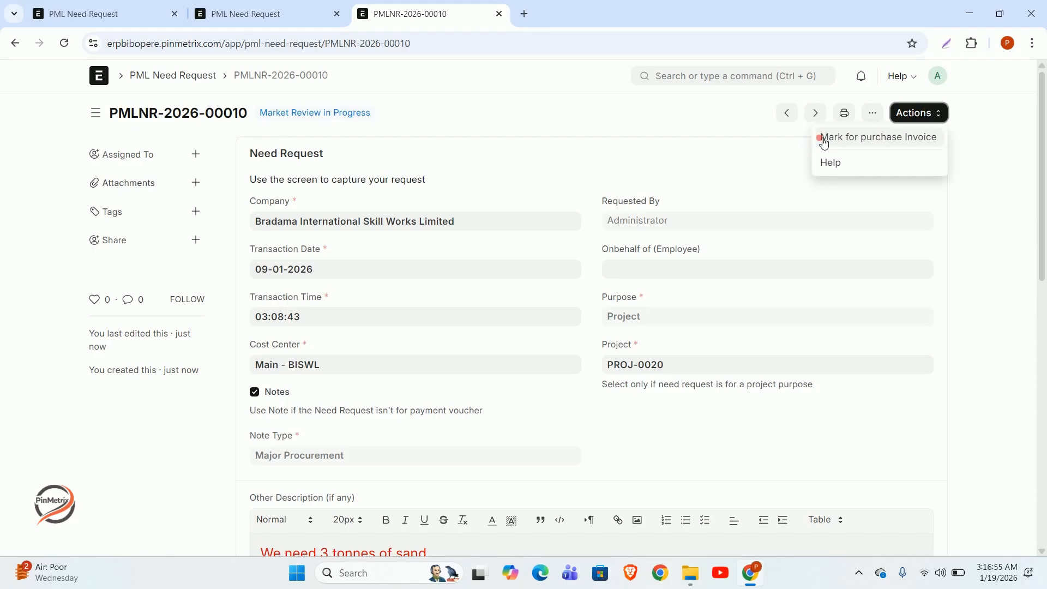
Step: Mark the project need request for purchase invoice and review its activity history
{"action": "left_click", "coordinate": [825, 140]}
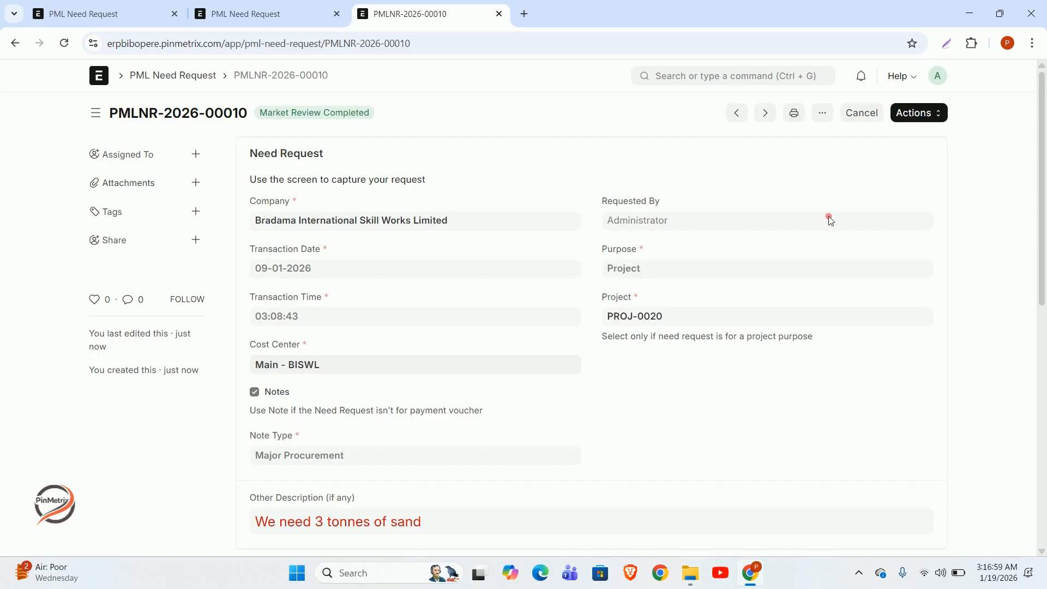
{"action": "scroll", "coordinate": [829, 218], "scroll_direction": "down", "scroll_amount": 6}
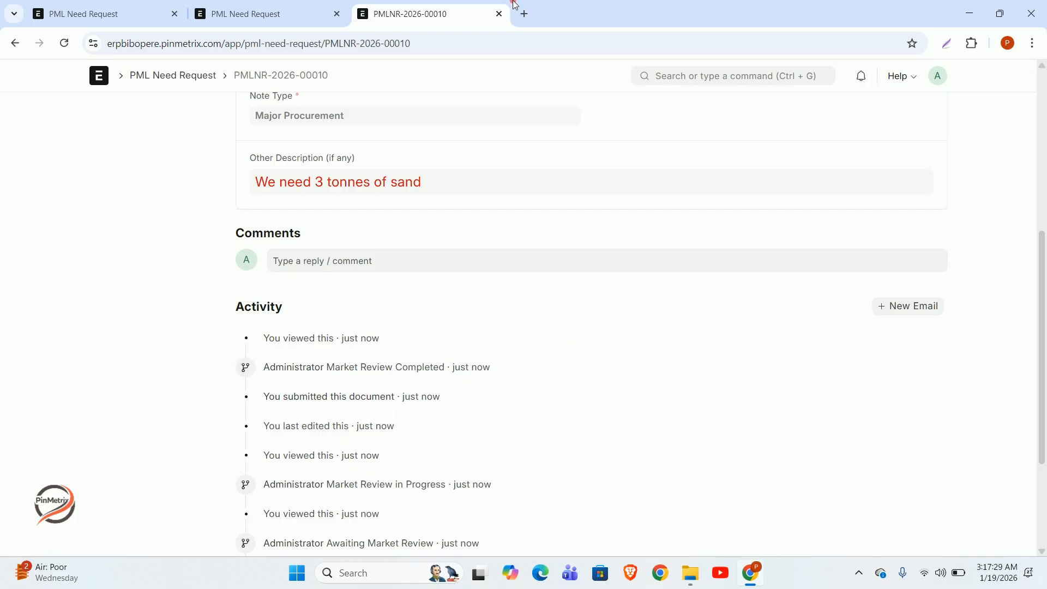
{"action": "scroll", "coordinate": [518, 140], "scroll_direction": "up", "scroll_amount": 5}
{"action": "scroll", "coordinate": [529, 142], "scroll_direction": "up", "scroll_amount": 2}
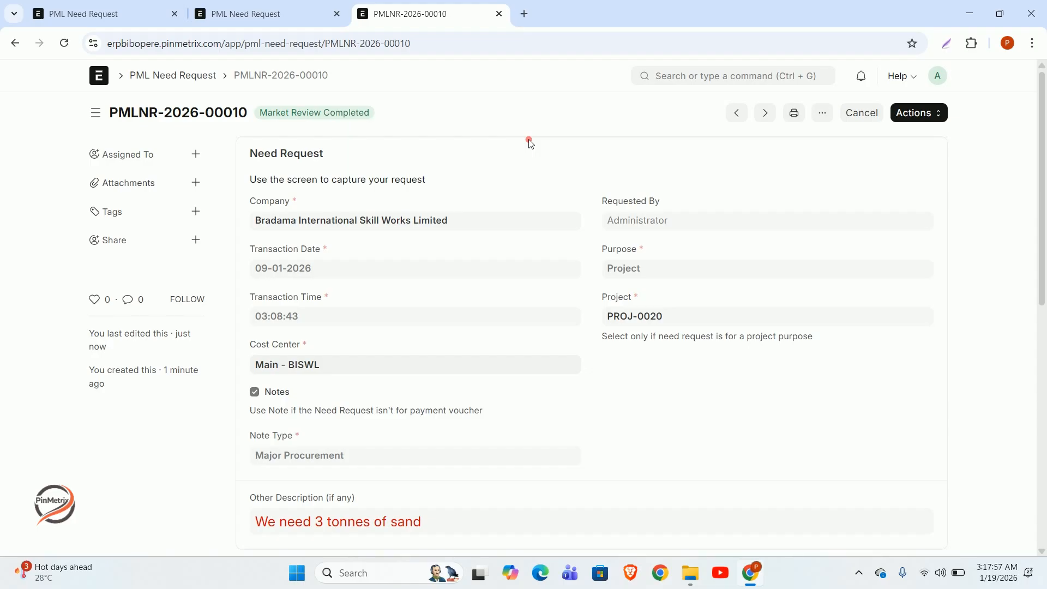
Step: Search for payment voucher, open the PML Payment Voucher list, and start a new voucher
{"action": "left_click", "coordinate": [719, 82]}
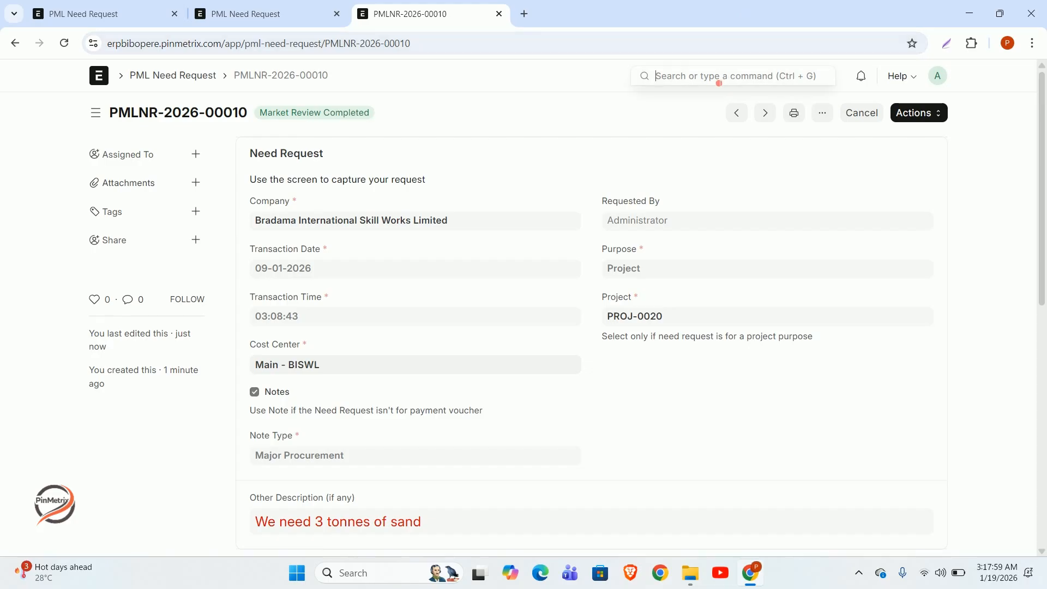
{"action": "type", "text": "pay"}
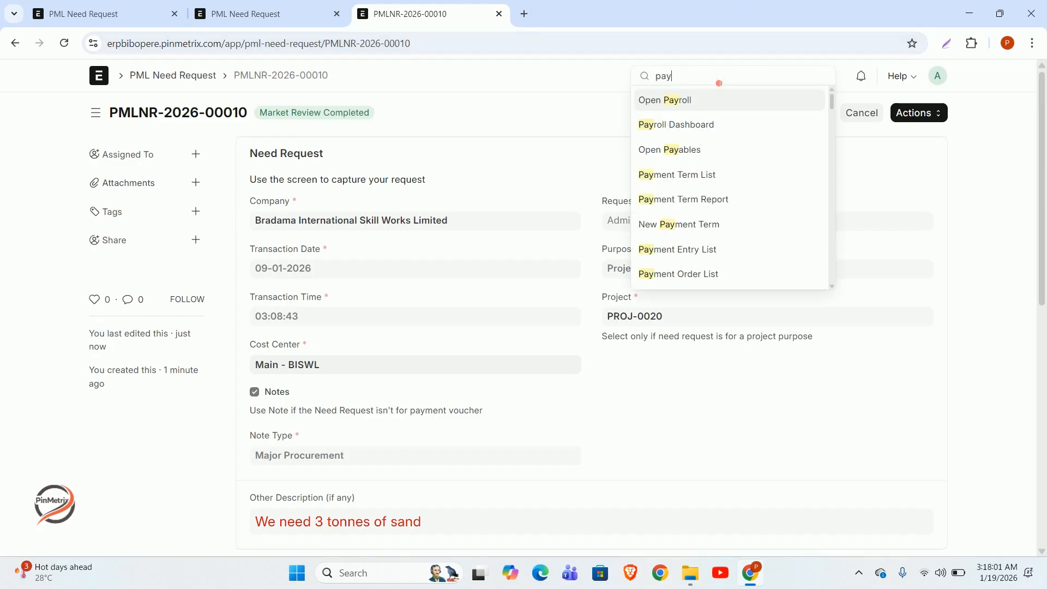
{"action": "type", "text": "men"}
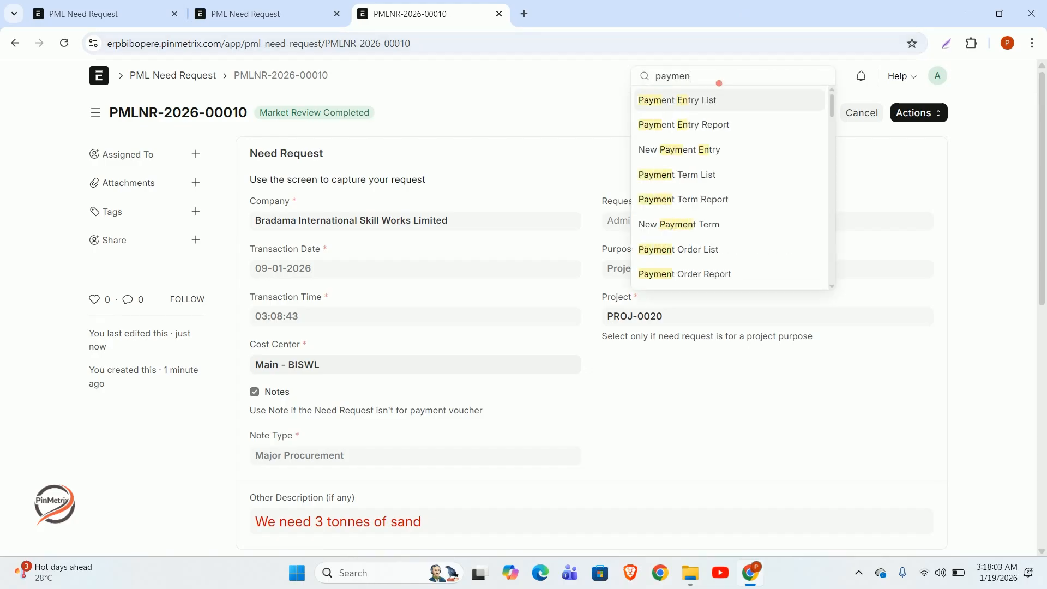
{"action": "type", "text": "t voucher"}
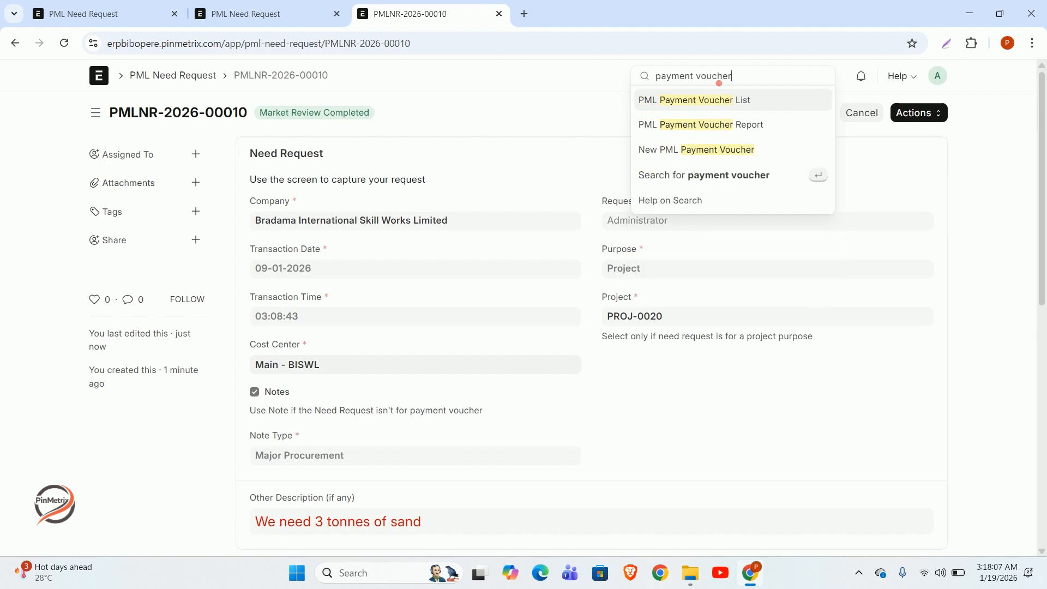
{"action": "left_click", "coordinate": [729, 99]}
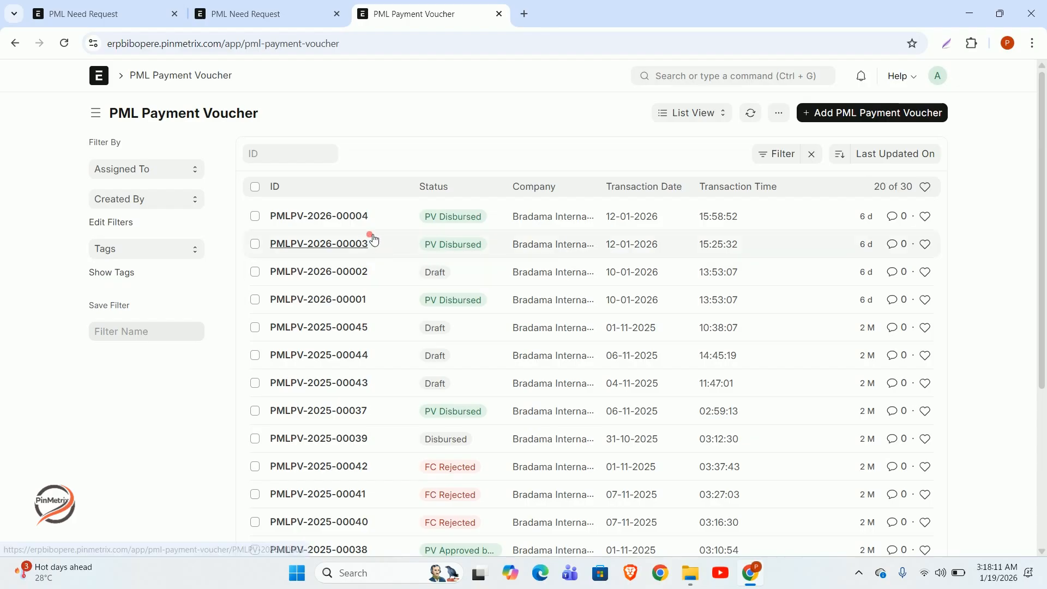
{"action": "left_click", "coordinate": [891, 114]}
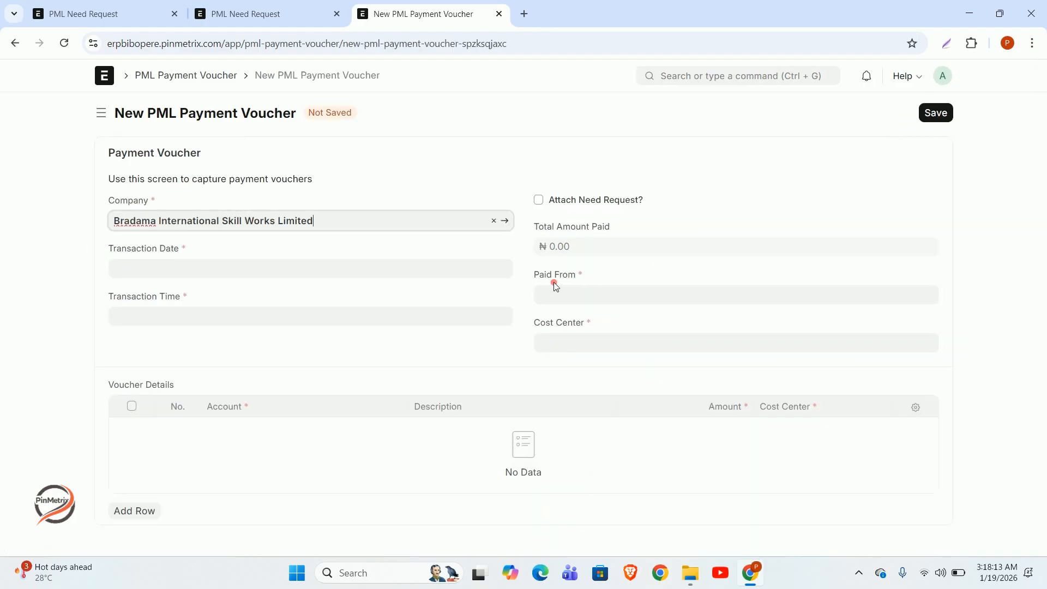
Step: Set the voucher's transaction date to 07-01-2026, enable attaching a need request, and show the available need requests
{"action": "left_click", "coordinate": [156, 269]}
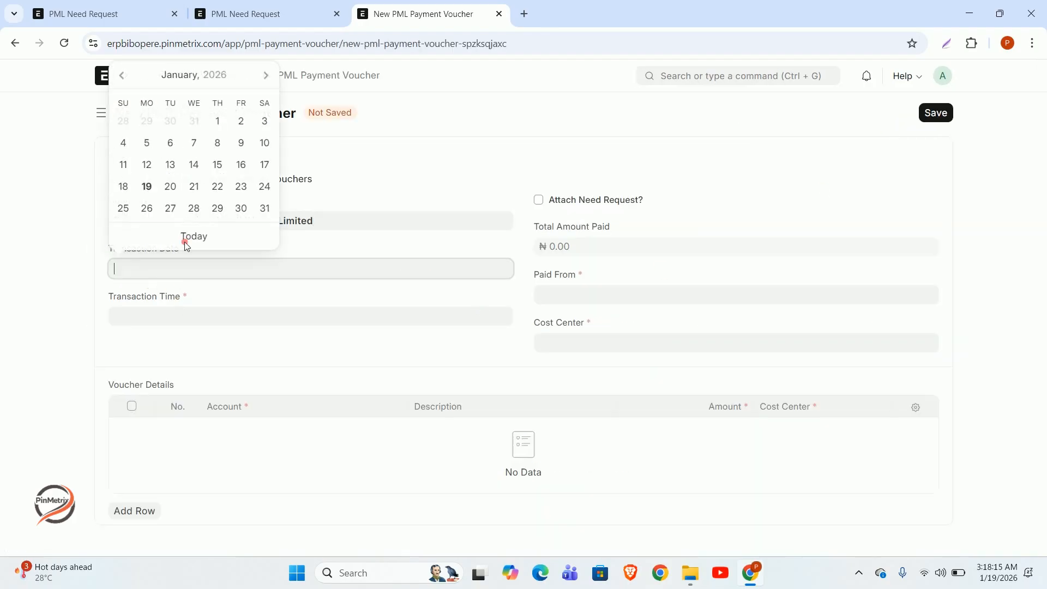
{"action": "left_click", "coordinate": [195, 140]}
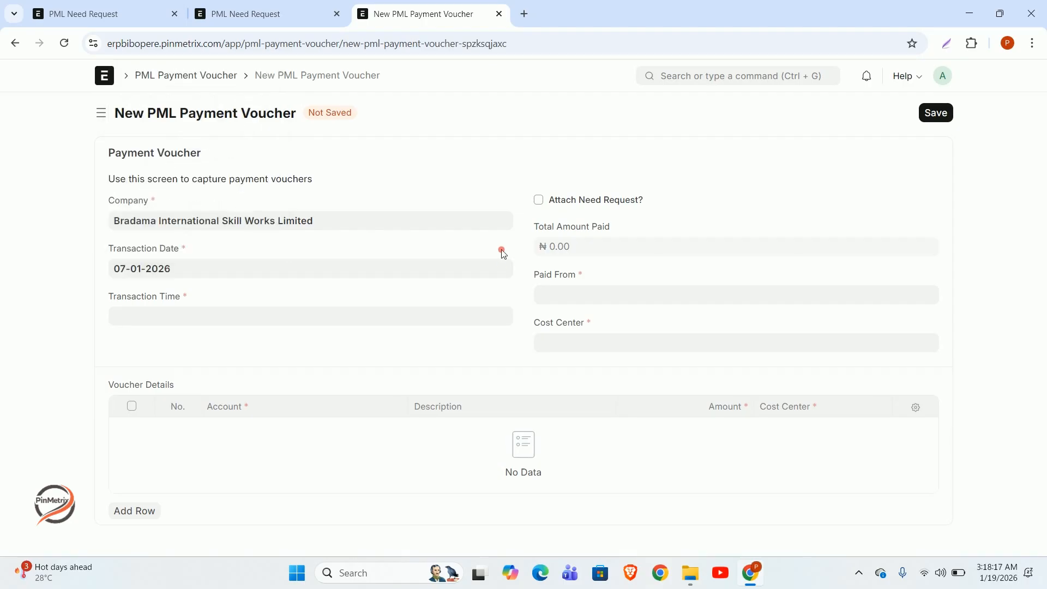
{"action": "left_click", "coordinate": [581, 202]}
{"action": "left_click", "coordinate": [565, 248]}
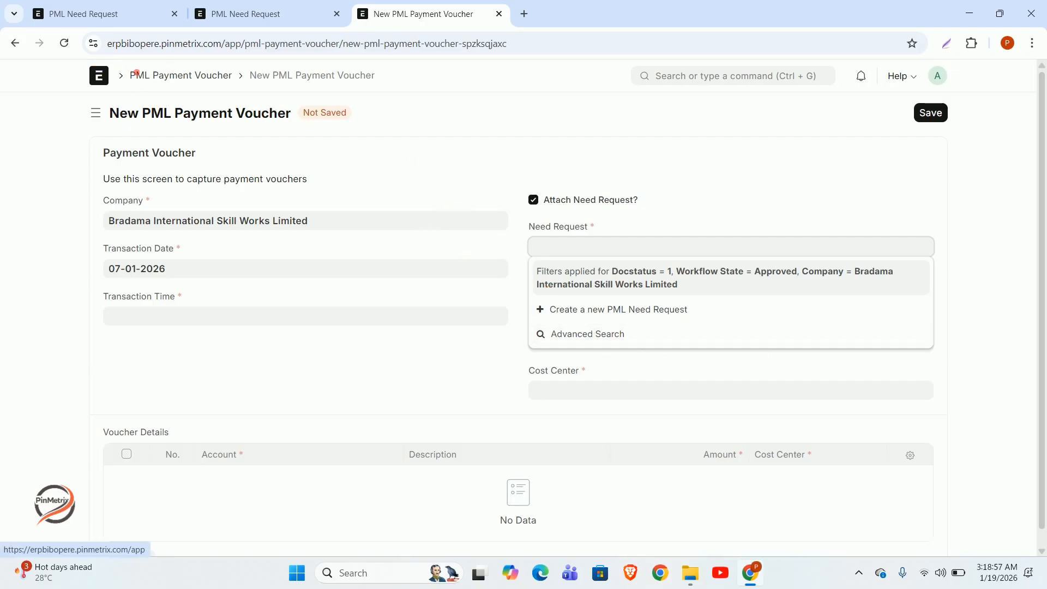
Step: Leave the unsaved voucher, return to the PML Need Request list, and start a new need request
{"action": "left_click", "coordinate": [15, 45]}
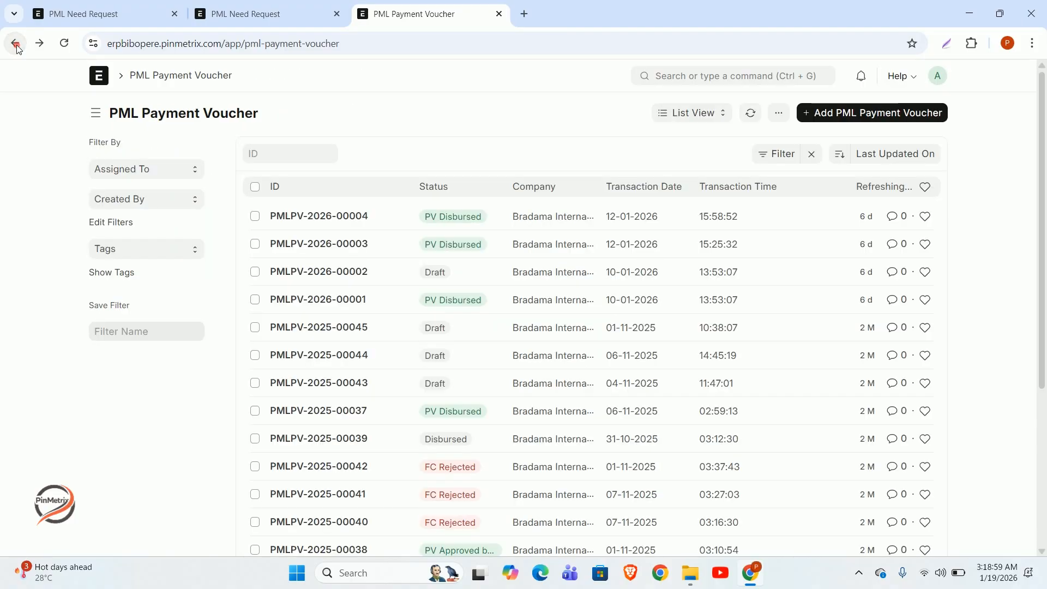
{"action": "left_click", "coordinate": [16, 46]}
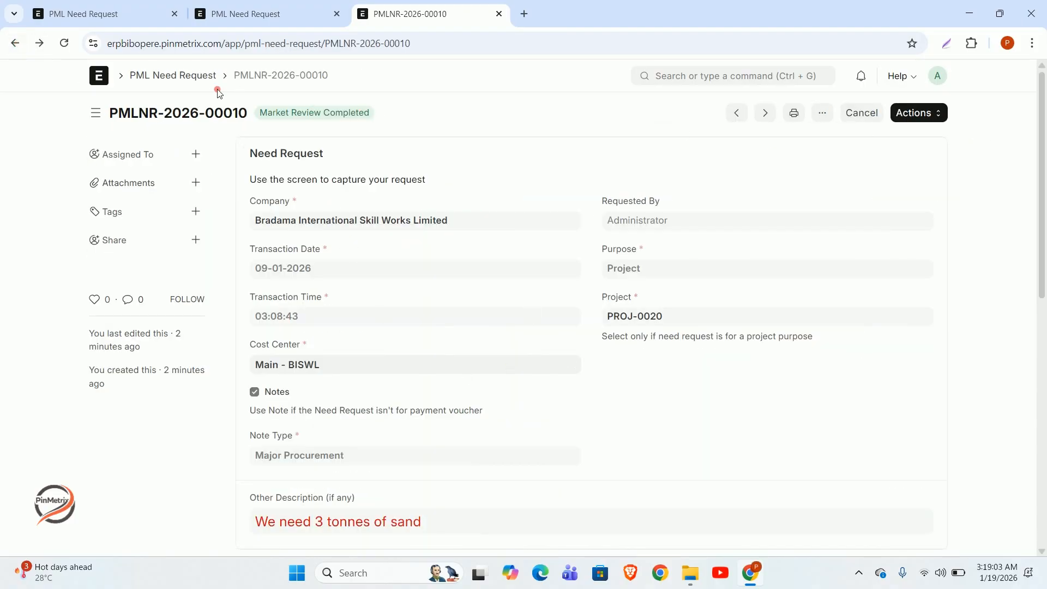
{"action": "left_click", "coordinate": [187, 75]}
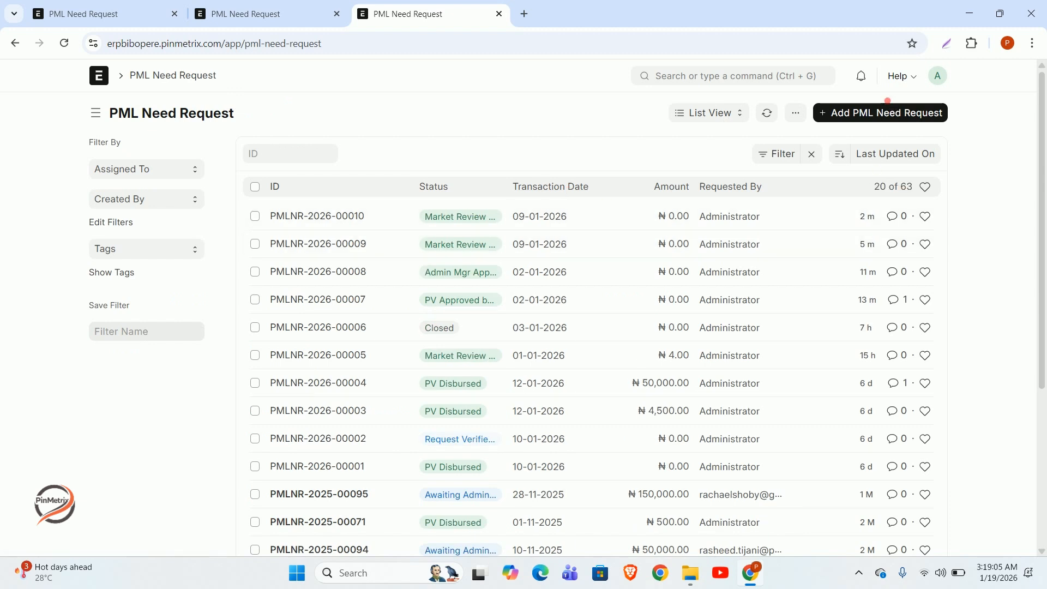
{"action": "left_click", "coordinate": [887, 109]}
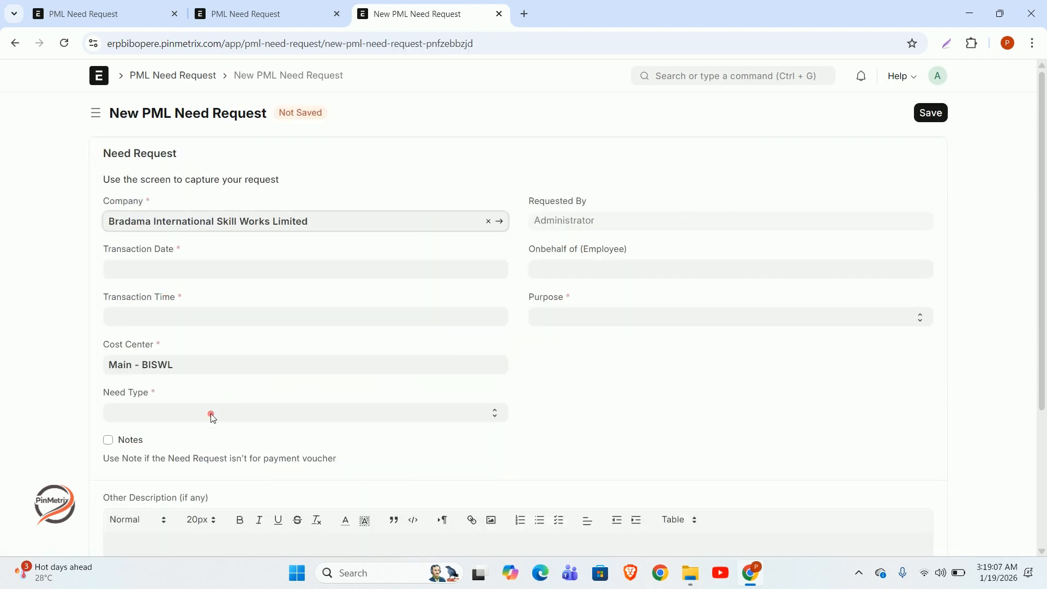
Step: Set the new request's need type to Payment Voucher and open its Amount for entry
{"action": "left_click", "coordinate": [180, 417]}
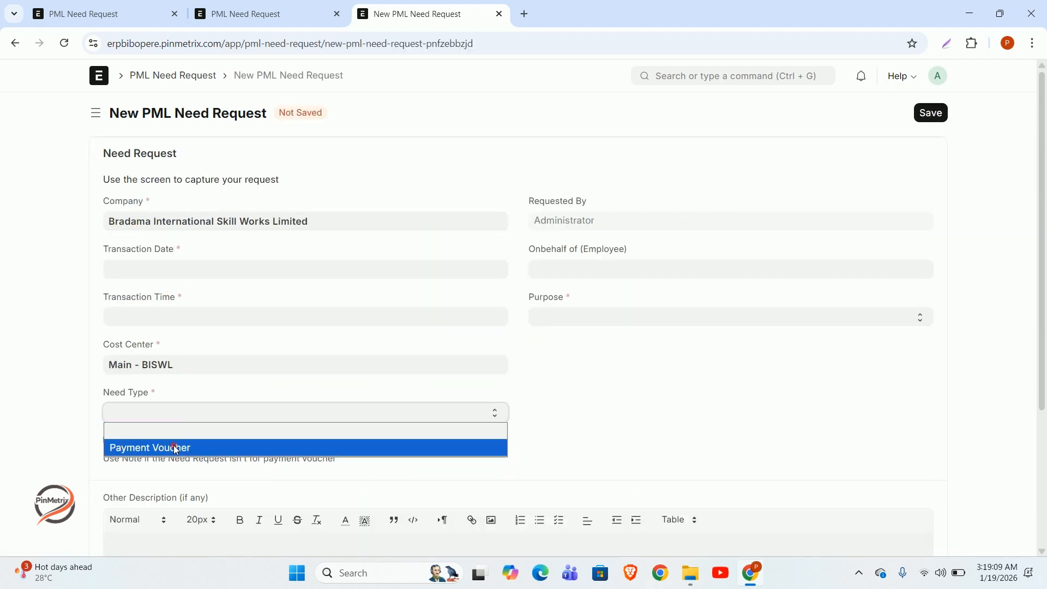
{"action": "left_click", "coordinate": [175, 447]}
{"action": "left_click", "coordinate": [188, 465]}
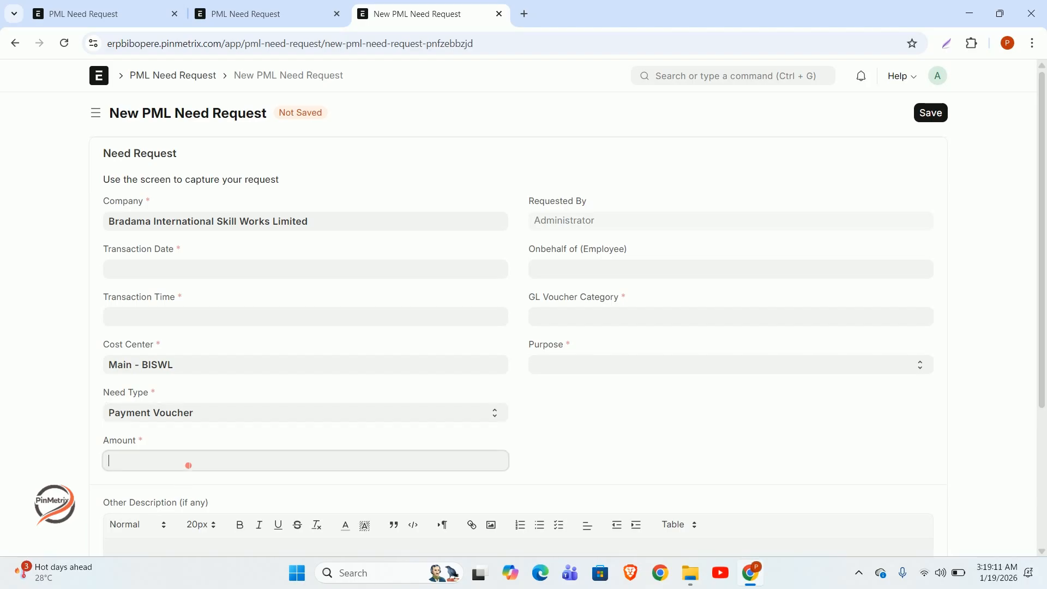